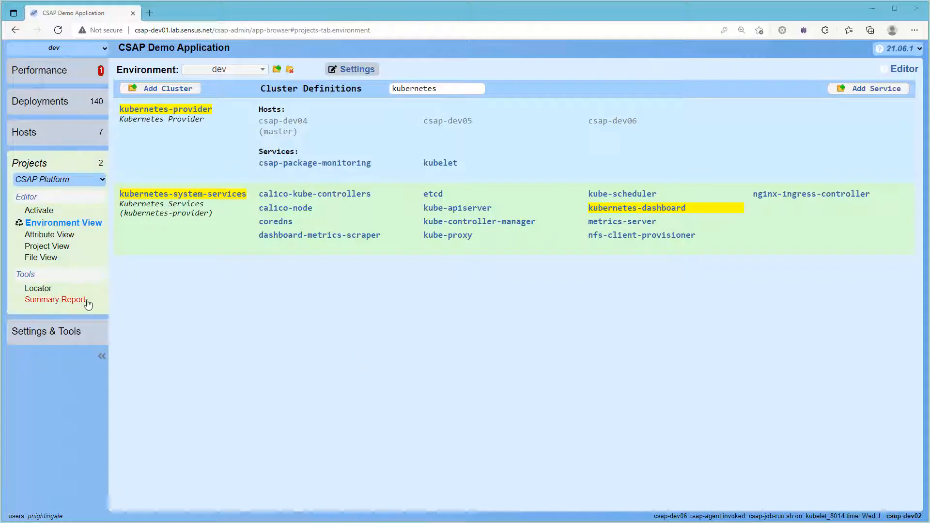
# Step: Inspect the kubernetes-system-services cluster's provider setting and the kubernetes-provider cluster definition in the dev environment
pyautogui.click(161, 195)
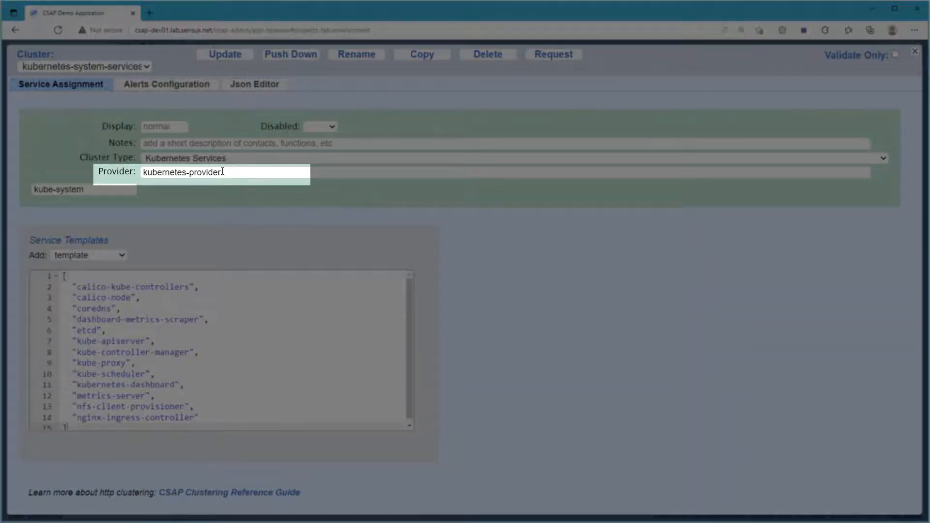
pyautogui.moveTo(222, 172); pyautogui.dragTo(135, 172)
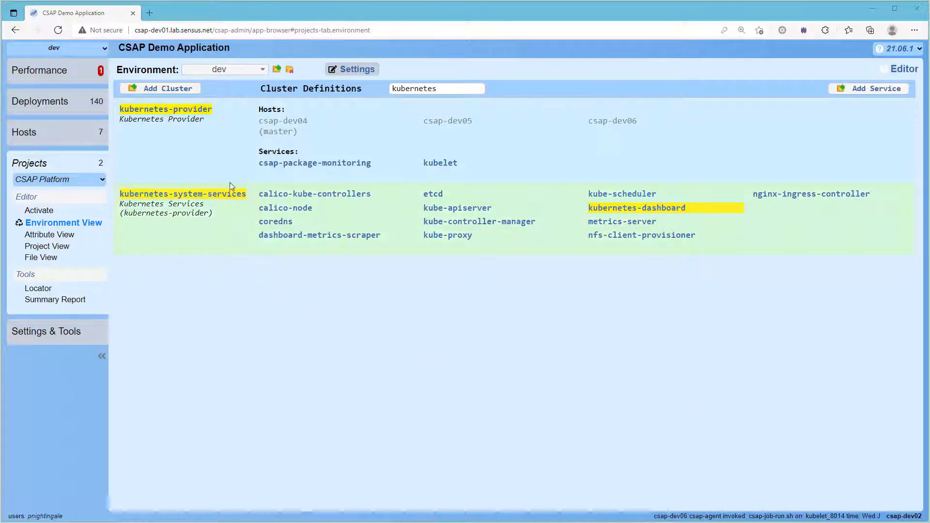
pyautogui.click(194, 119)
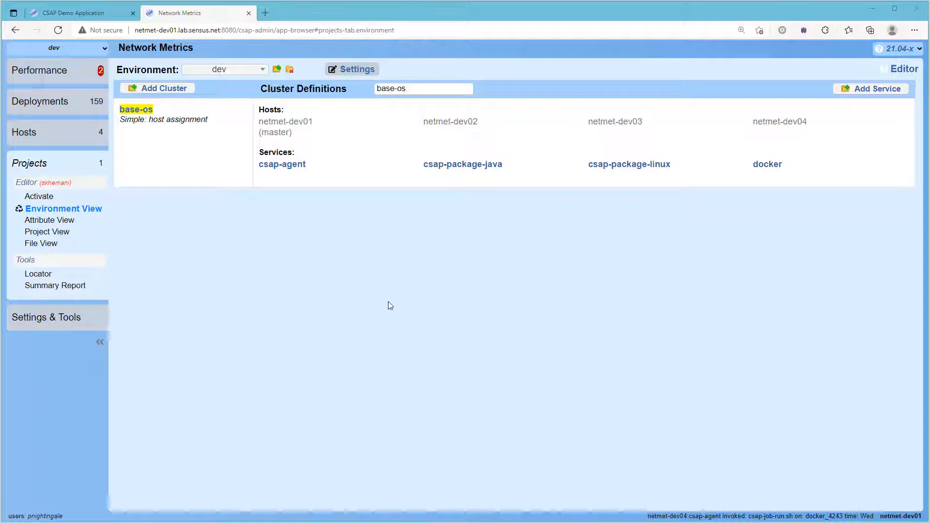
# Step: Inspect the base-os cluster and the Environment Imports setting of the dev environment in the Network Metrics application
pyautogui.click(144, 111)
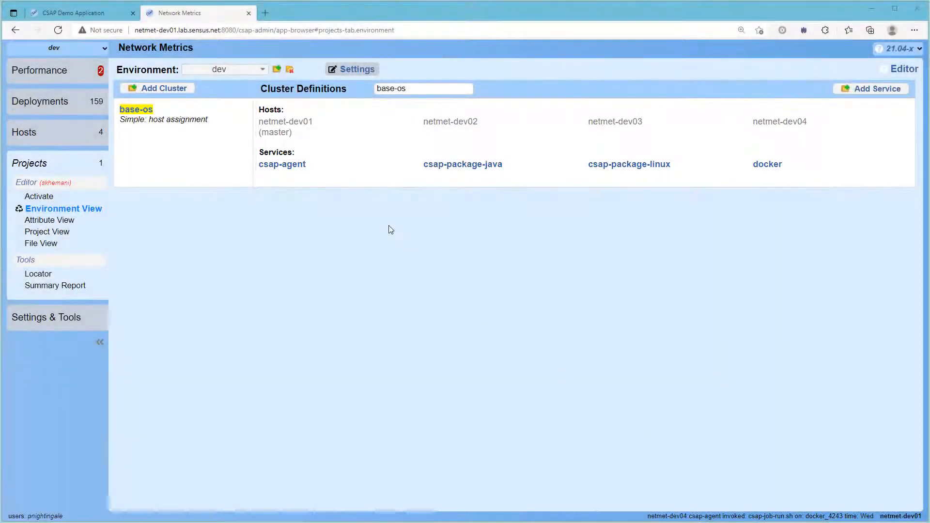
pyautogui.click(347, 70)
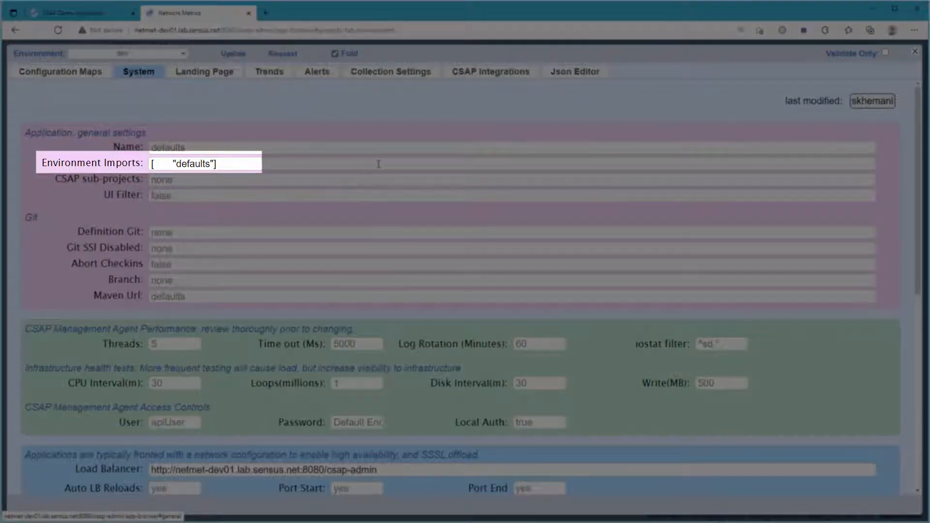
pyautogui.doubleClick(195, 164)
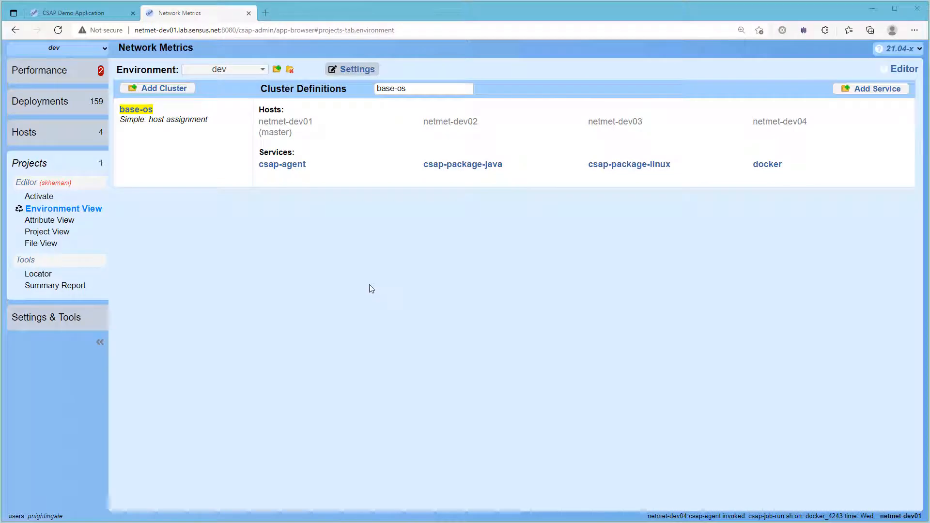
# Step: Switch to the defaults environment and examine the host and service template assignments of its base-os cluster
pyautogui.click(214, 72)
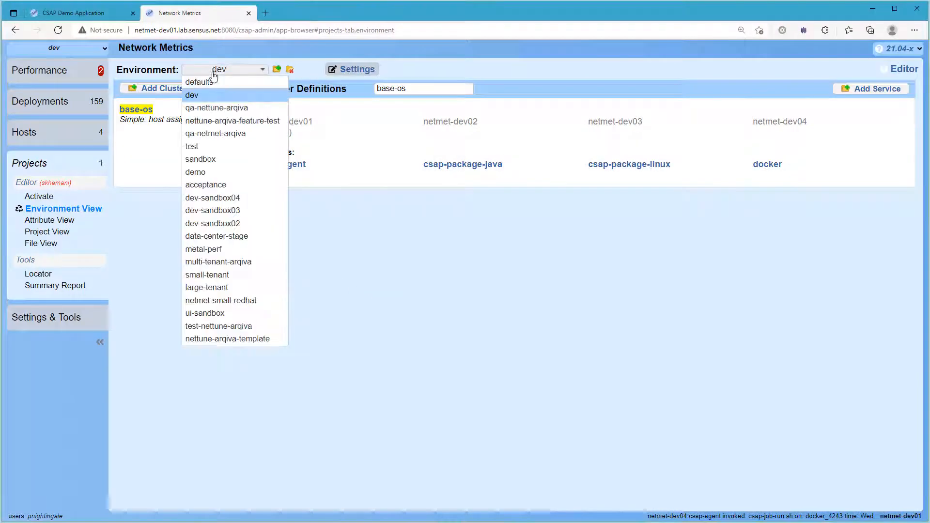
pyautogui.click(214, 83)
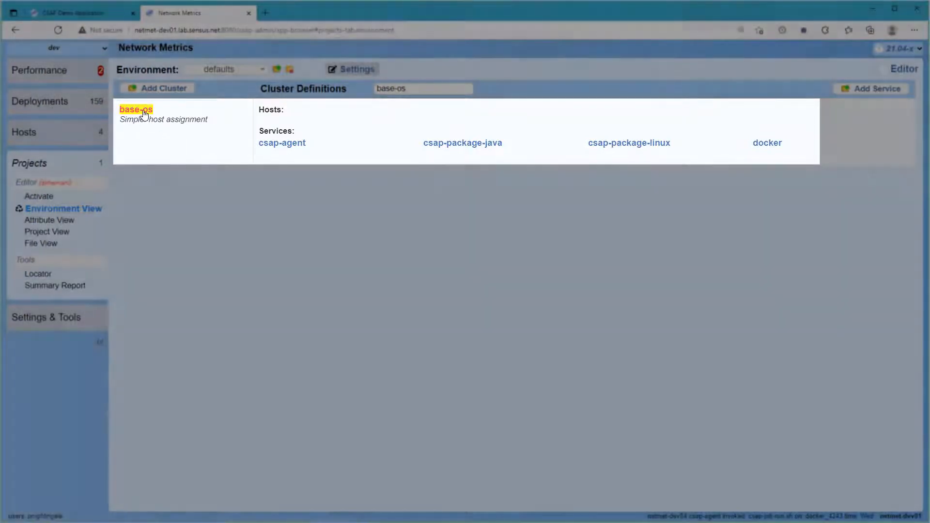
pyautogui.click(143, 111)
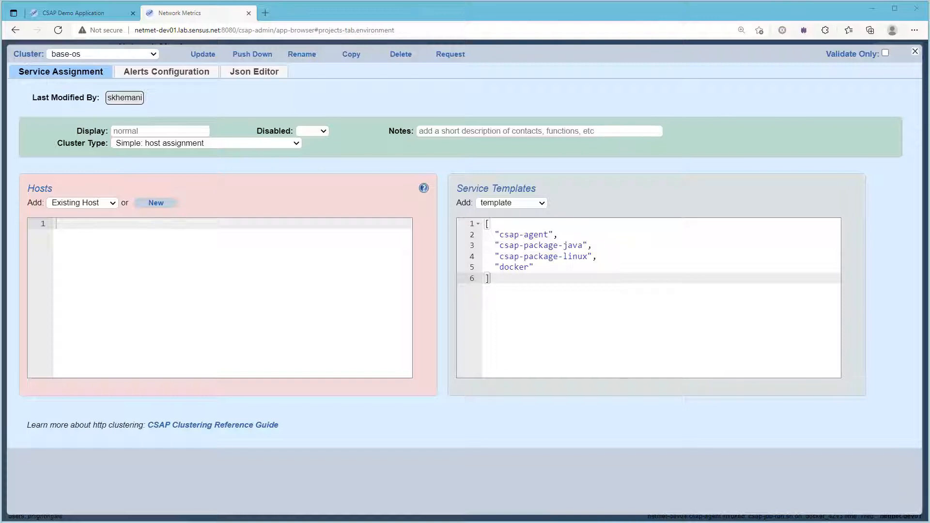
pyautogui.press('Escape')
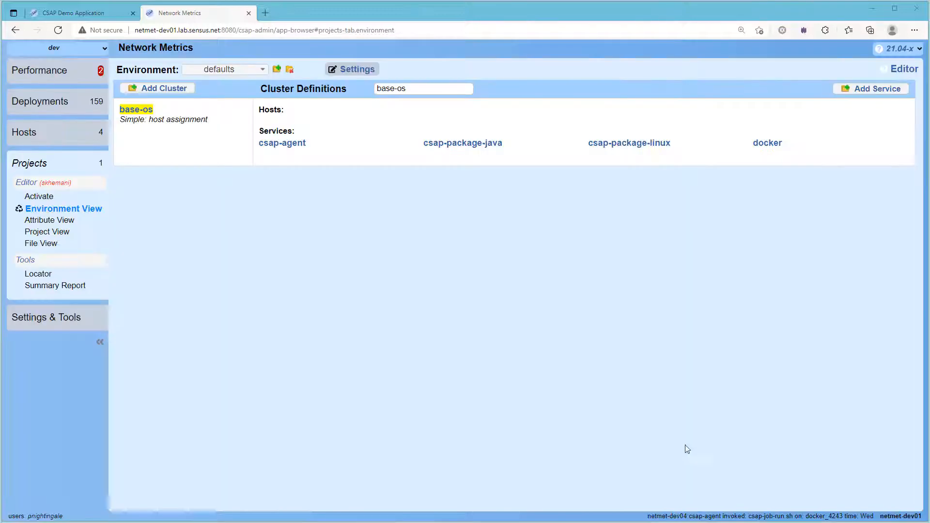
# Step: Open the project view of netmet-project.json and look into its environments
pyautogui.click(57, 234)
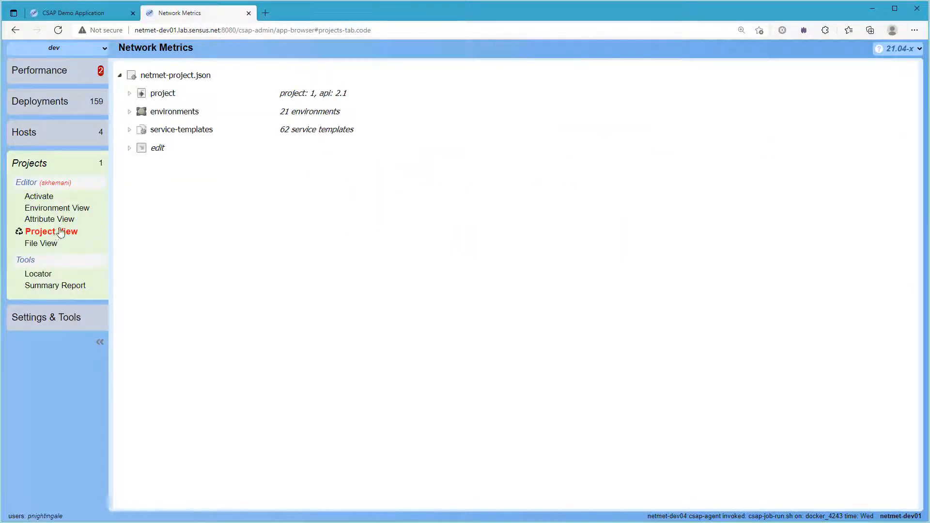
pyautogui.click(145, 111)
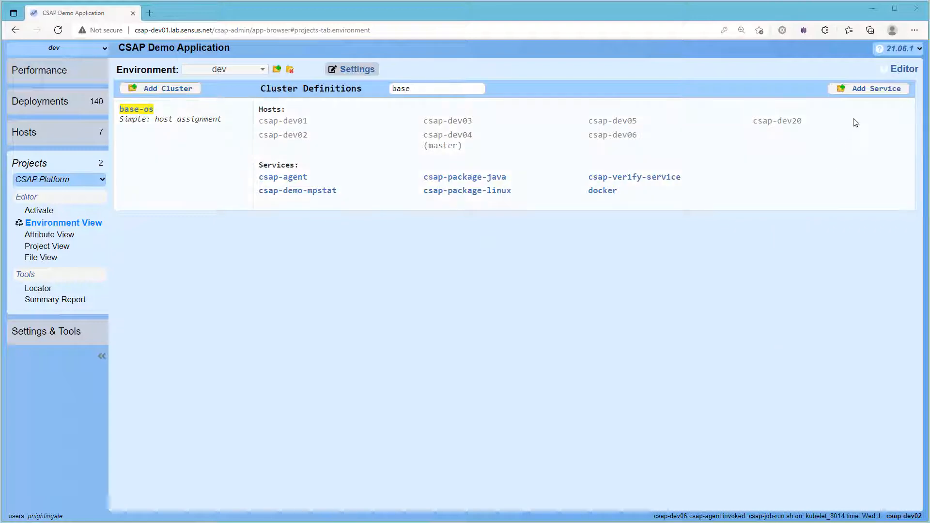
# Step: Start a new service named demo-99 and enter the description "demo for training"
pyautogui.click(859, 98)
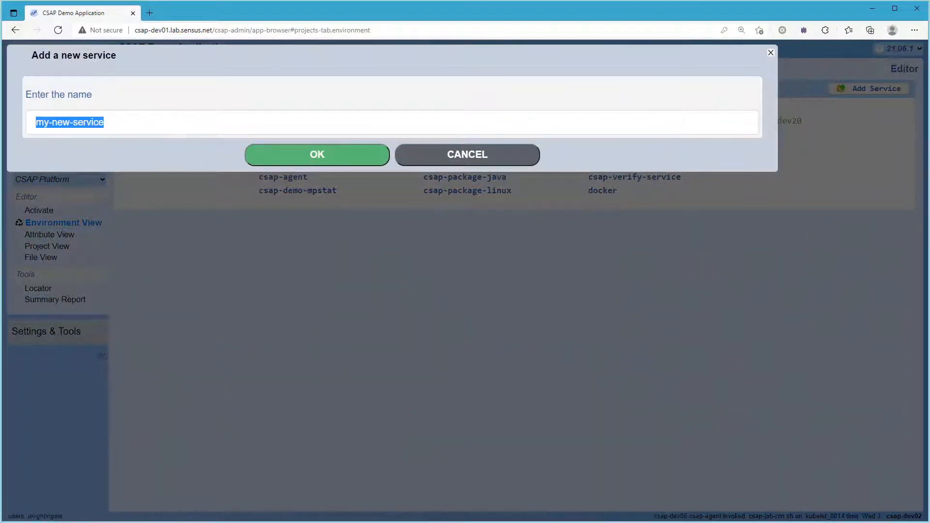
pyautogui.write('demo-99')
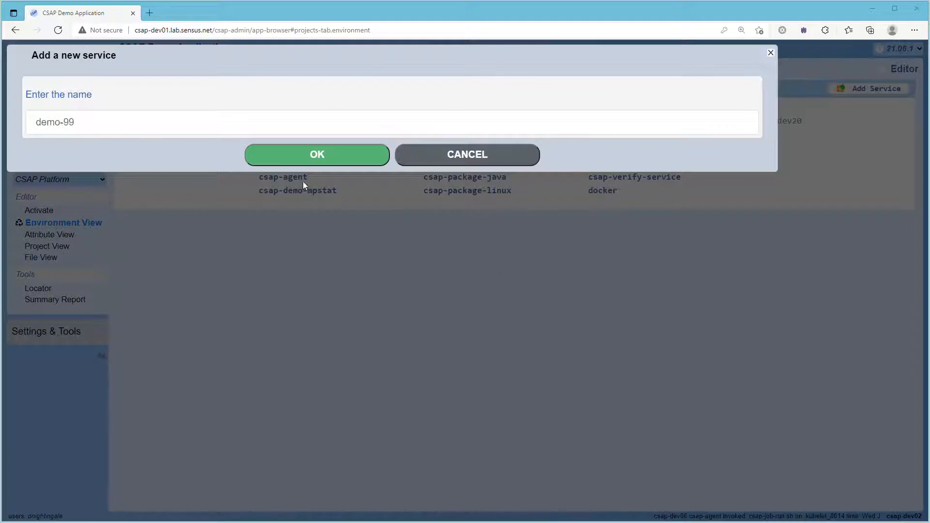
pyautogui.click(305, 158)
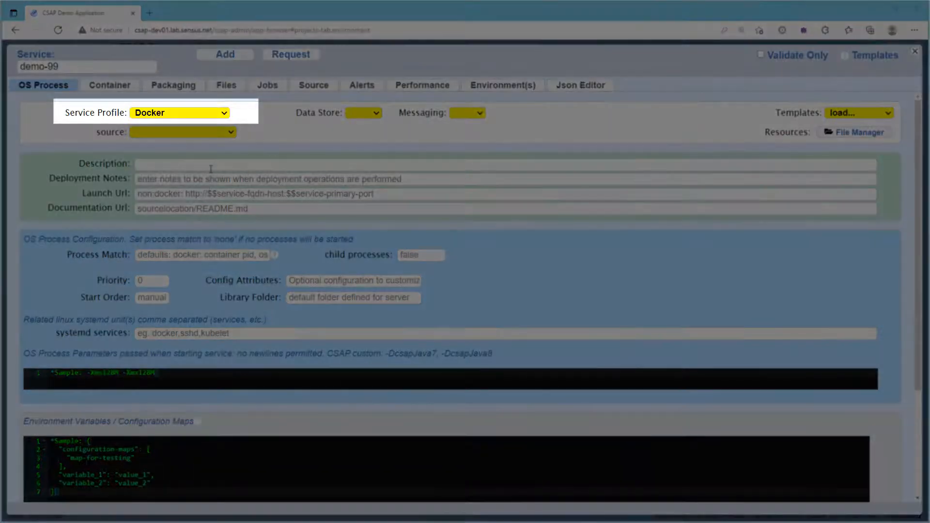
pyautogui.click(214, 167)
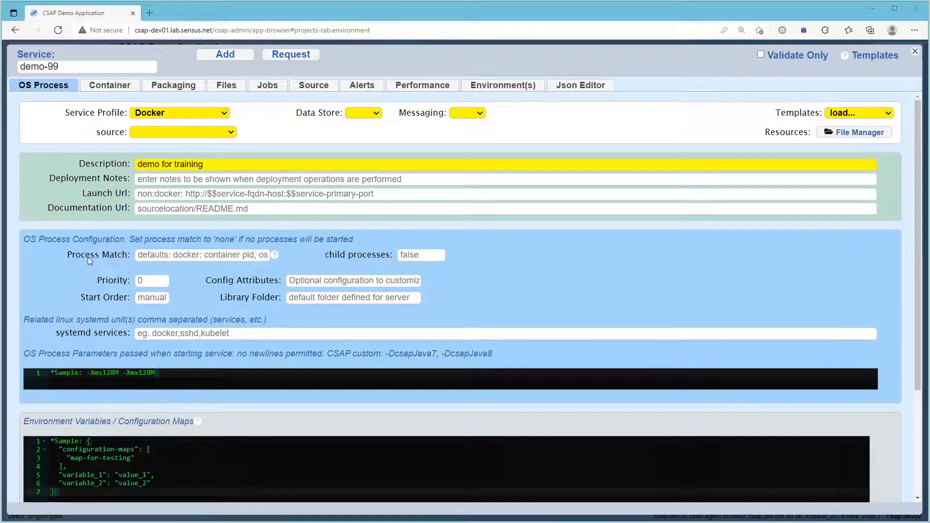
# Step: Review demo-99's process matching and container settings, and add the service to the application definition
pyautogui.moveTo(82, 252); pyautogui.dragTo(106, 254)
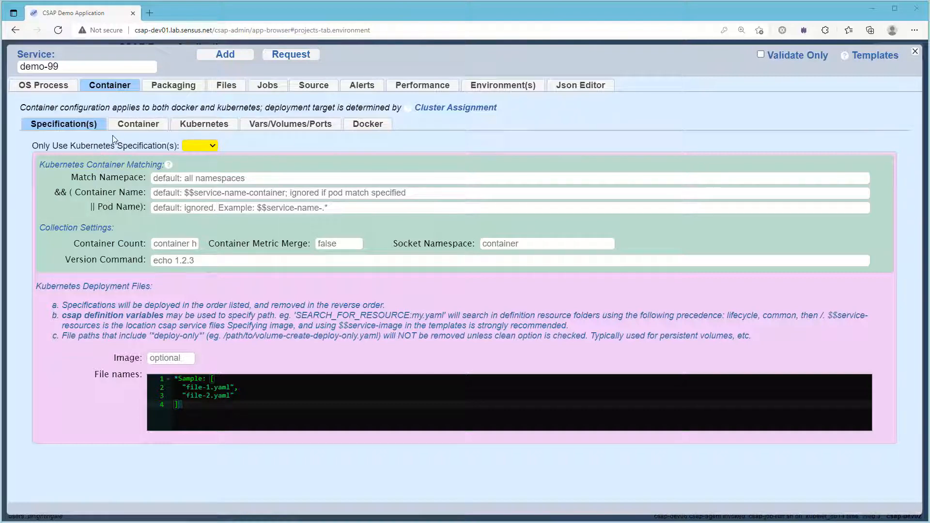
pyautogui.click(138, 125)
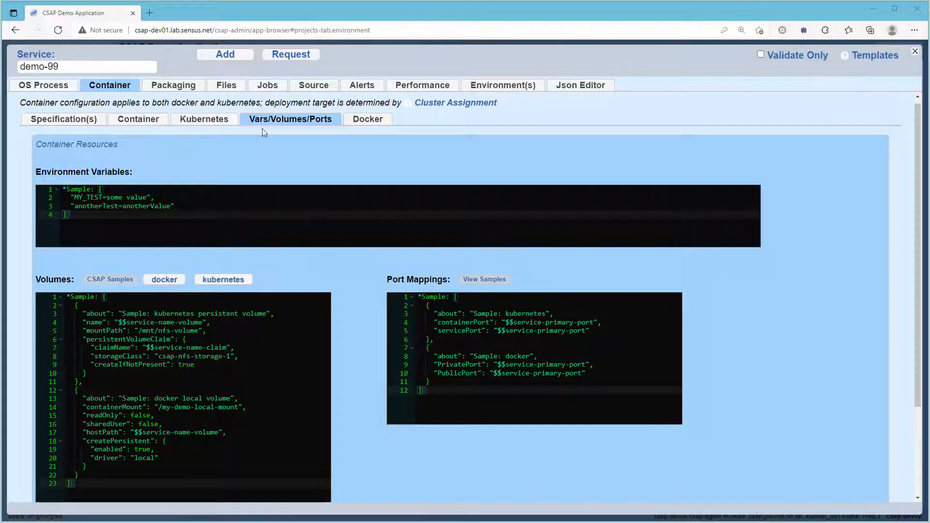
pyautogui.click(231, 58)
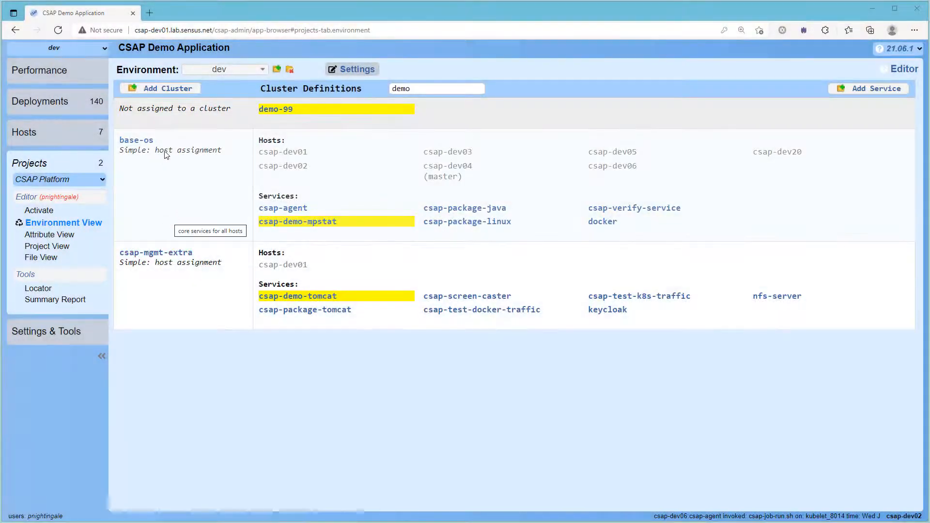
# Step: Create a service cluster named demo-99-services and assign the existing hosts csap-dev01, csap-dev02 and csap-dev03 to it
pyautogui.click(167, 89)
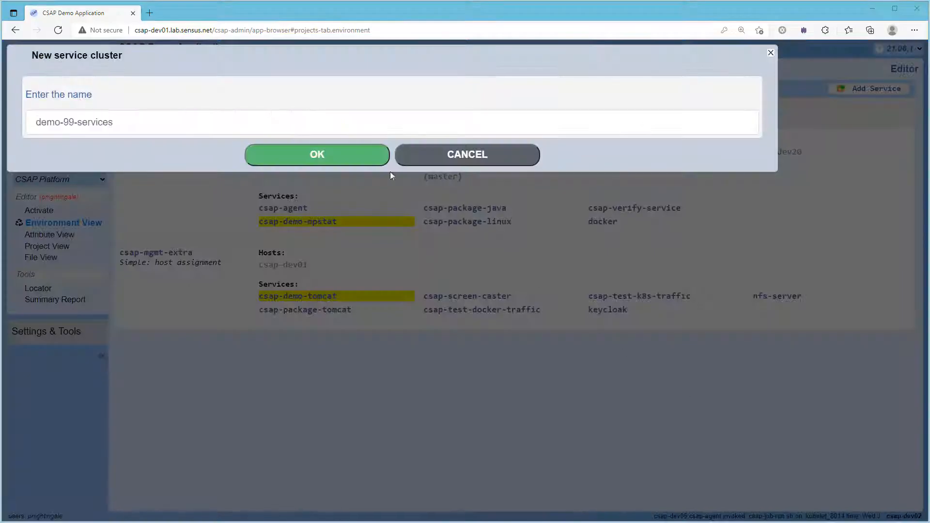
pyautogui.click(335, 157)
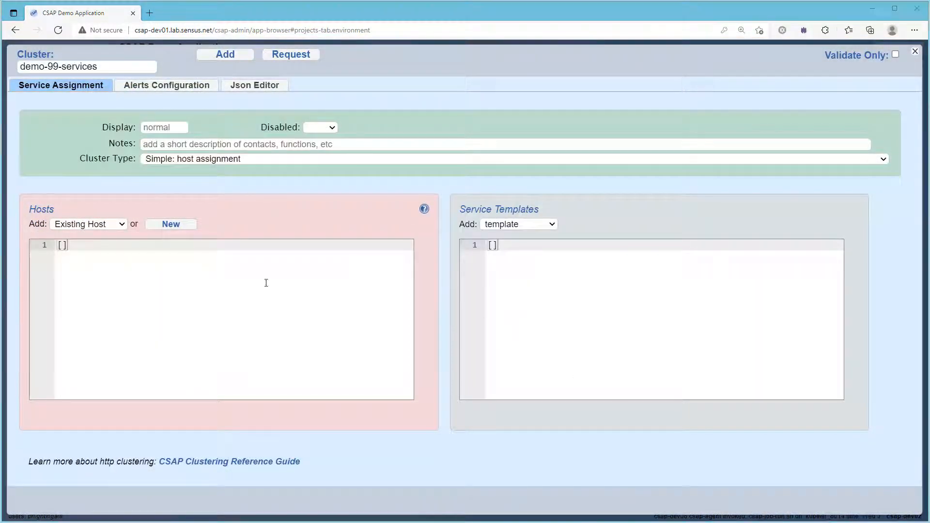
pyautogui.click(103, 228)
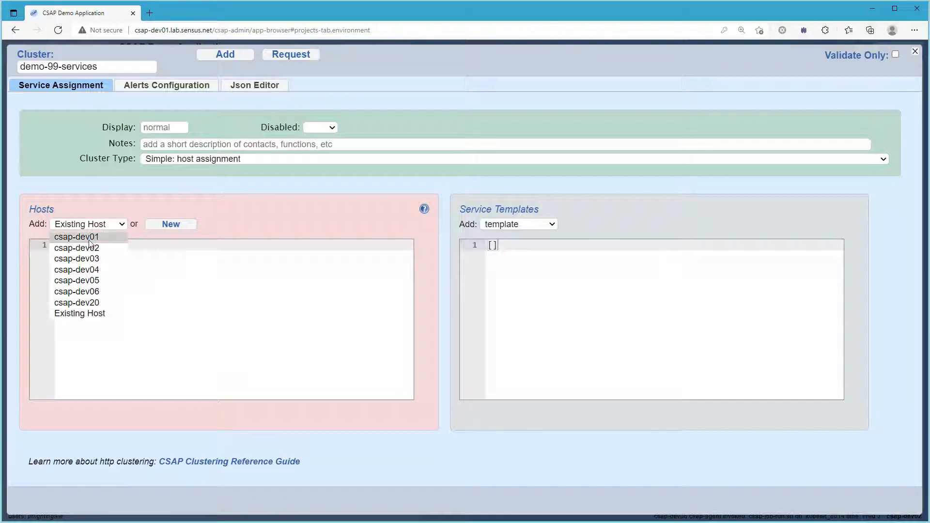
pyautogui.click(92, 237)
pyautogui.click(93, 228)
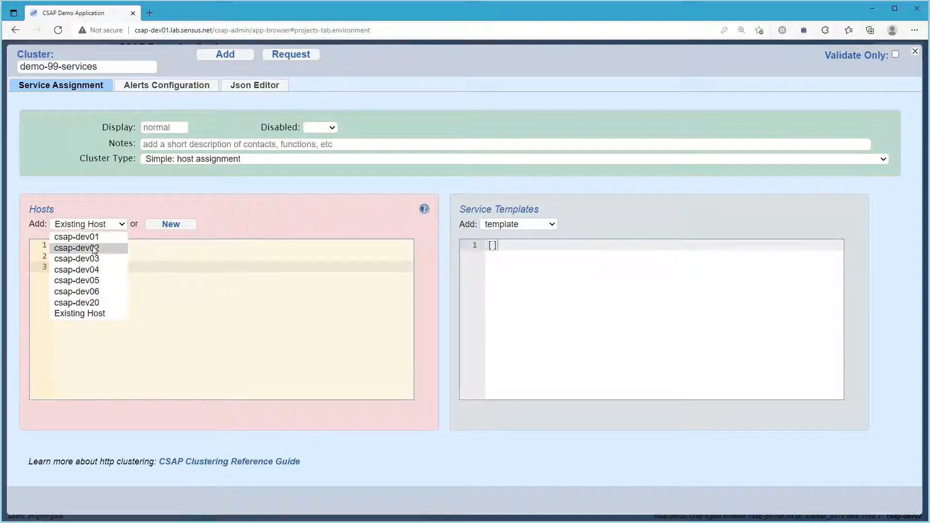
pyautogui.click(94, 248)
pyautogui.click(96, 225)
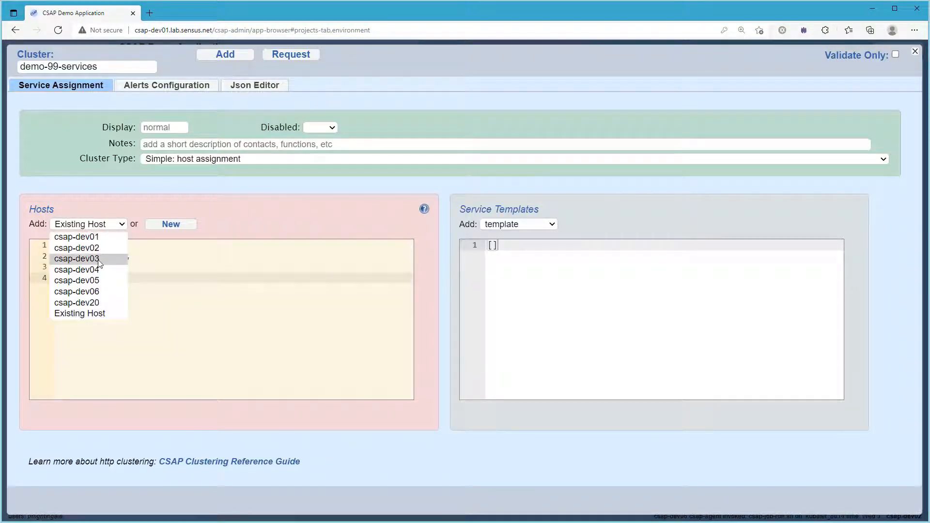
pyautogui.click(93, 259)
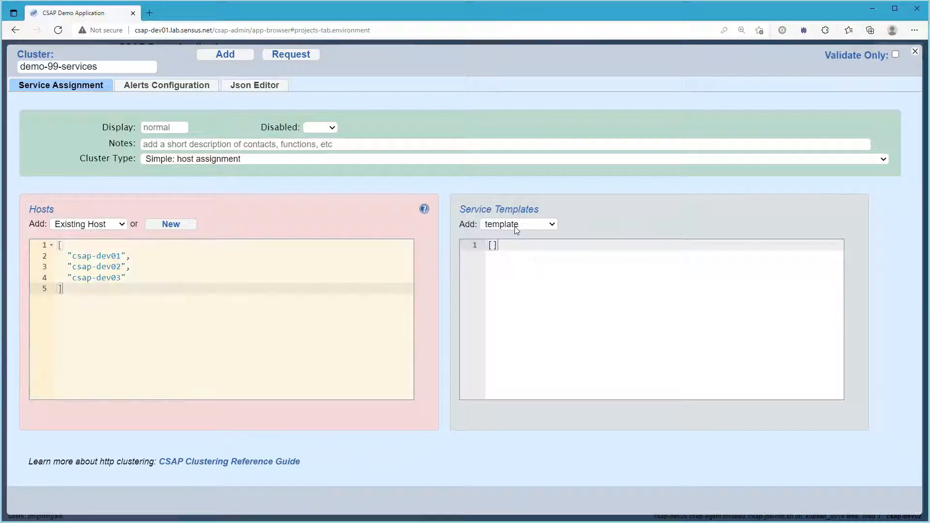
# Step: Assign the demo-99 template, set display to high and notes to "Demo for screen cast", and add the cluster
pyautogui.click(516, 227)
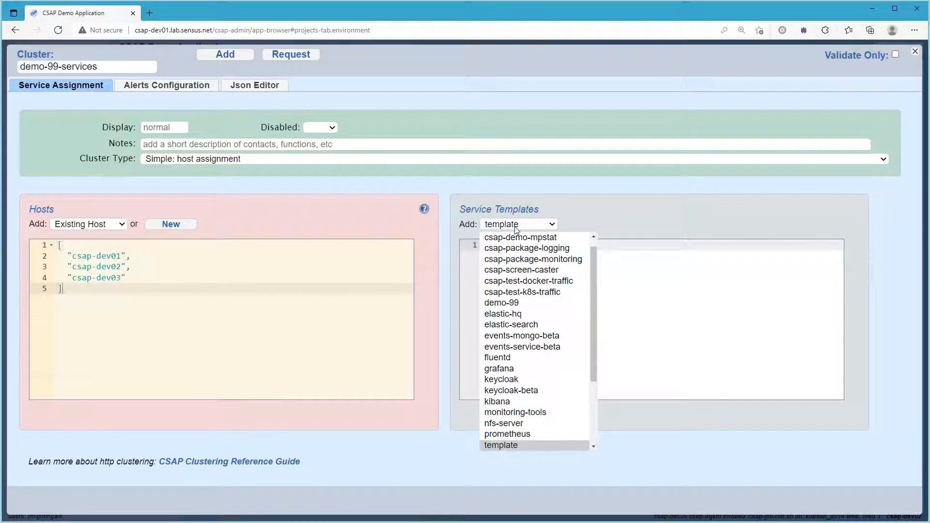
pyautogui.click(562, 302)
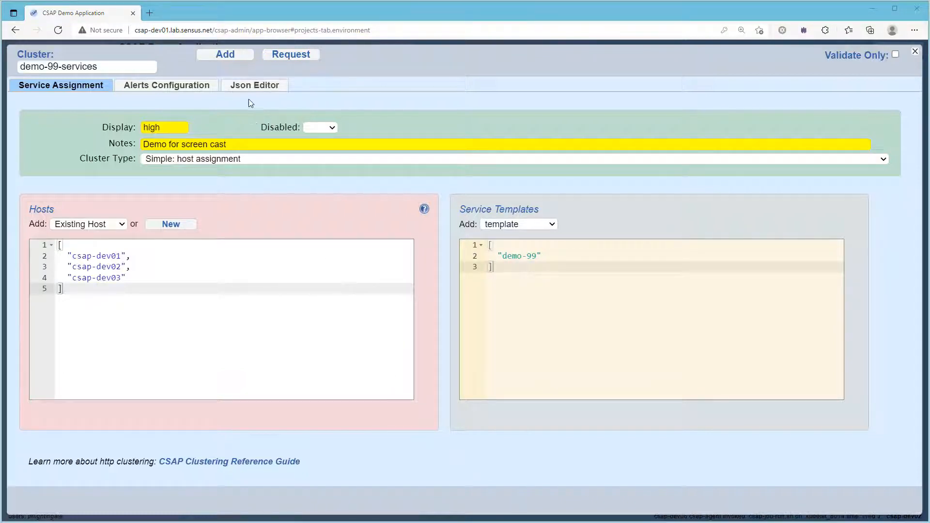
pyautogui.click(227, 56)
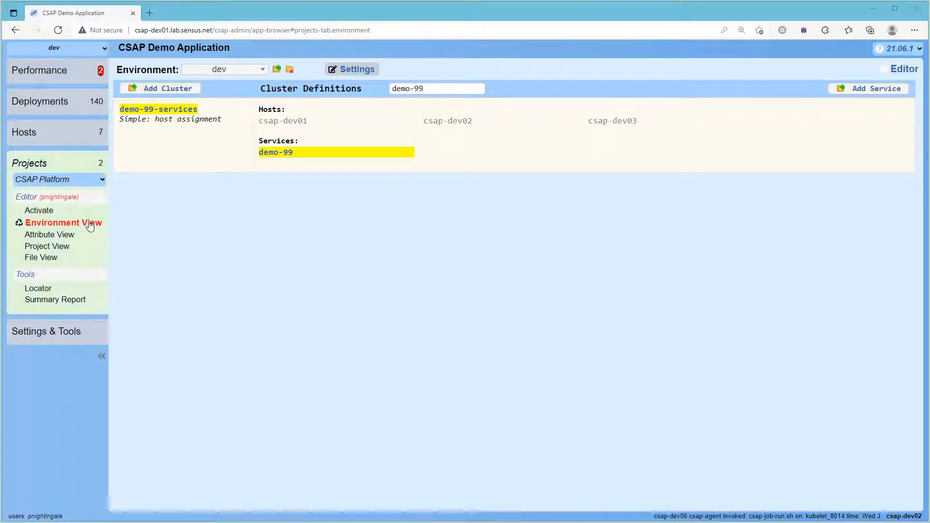
# Step: Activate the edited application definition on the dev hosts with the Test operation, without checking it in
pyautogui.click(38, 210)
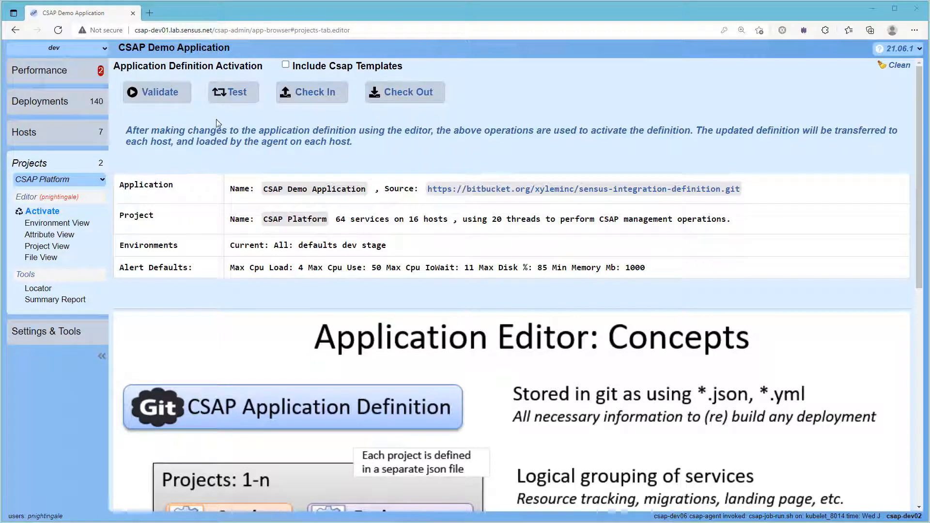
pyautogui.click(230, 97)
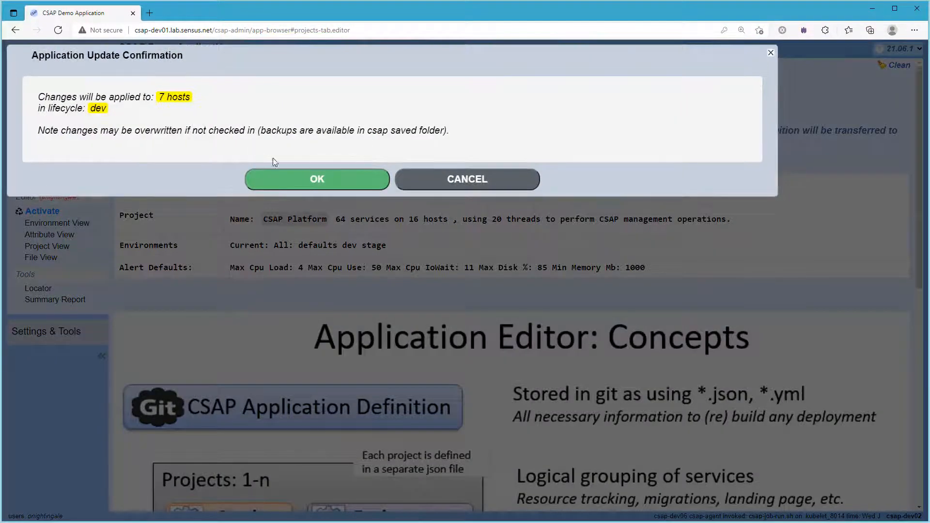
pyautogui.click(304, 181)
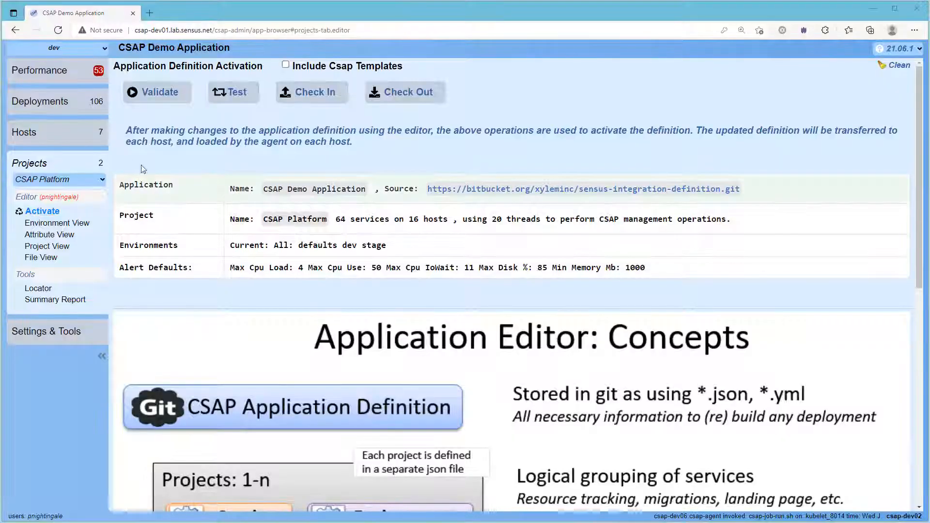
# Step: Open the demo-99 service from the demo-99-services deployment cluster and select all of its instances
pyautogui.click(46, 110)
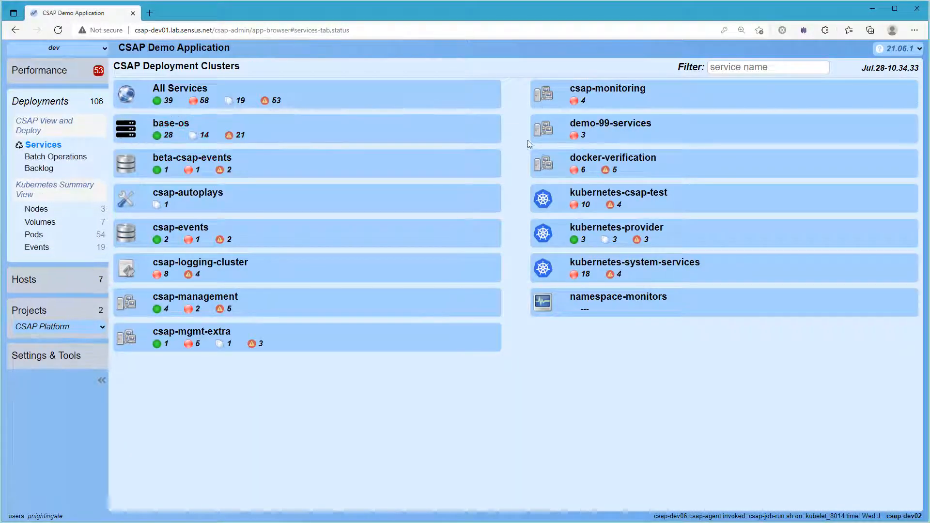
pyautogui.click(579, 130)
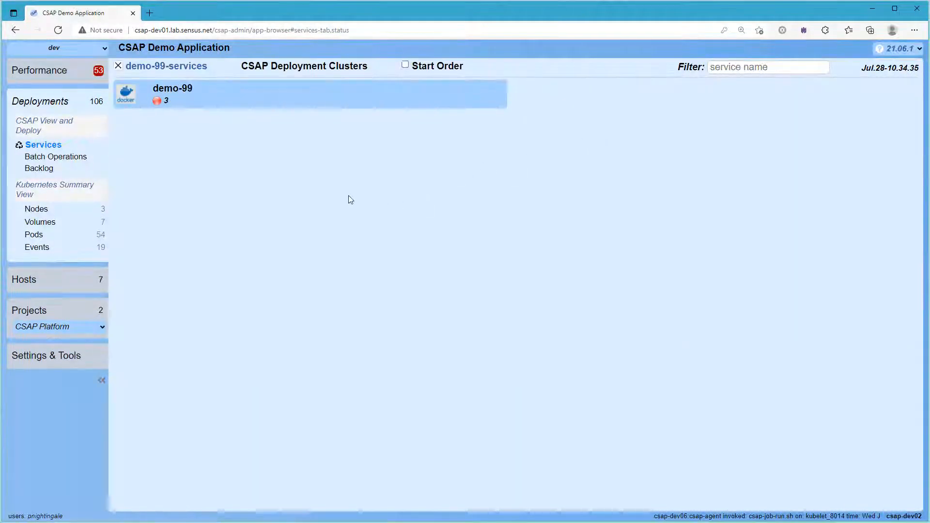
pyautogui.click(181, 100)
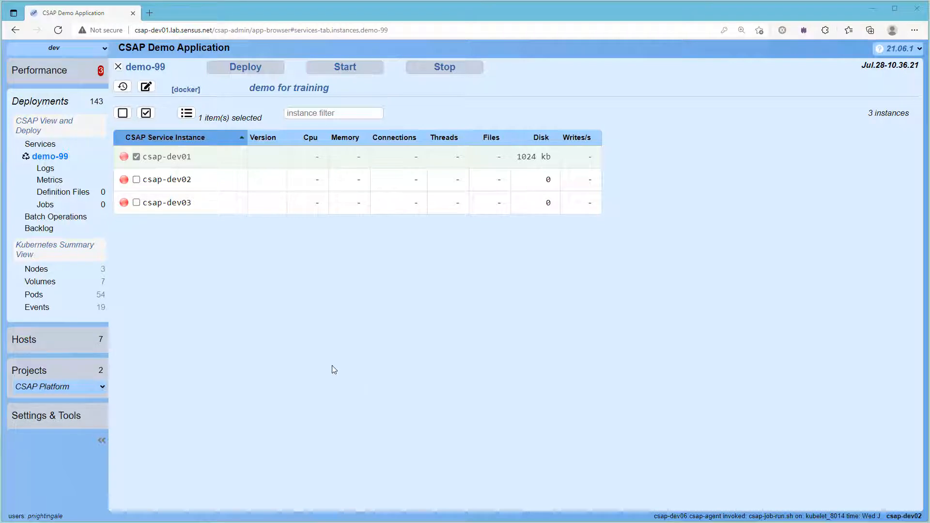
pyautogui.click(146, 113)
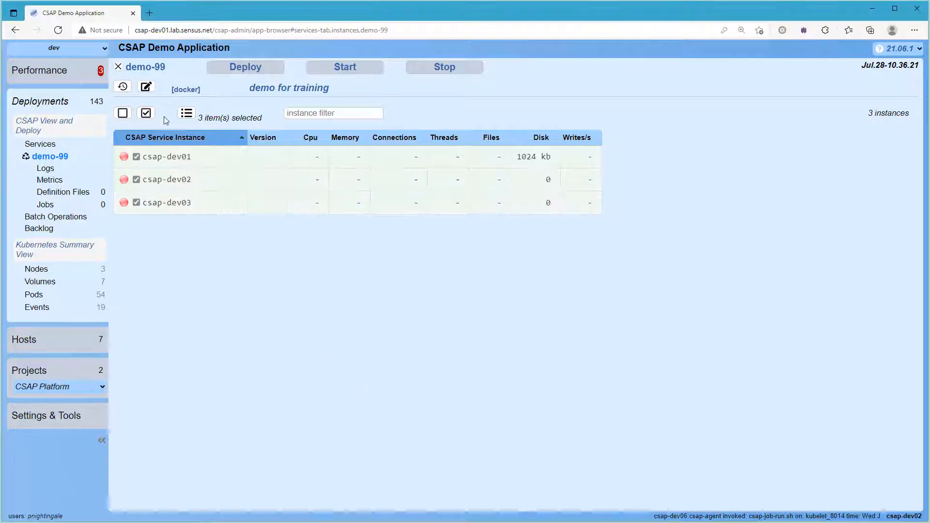
# Step: Deploy demo-99 to the three selected hosts with the nginx:latest Docker image and autostart enabled, and return to its instance list
pyautogui.click(241, 70)
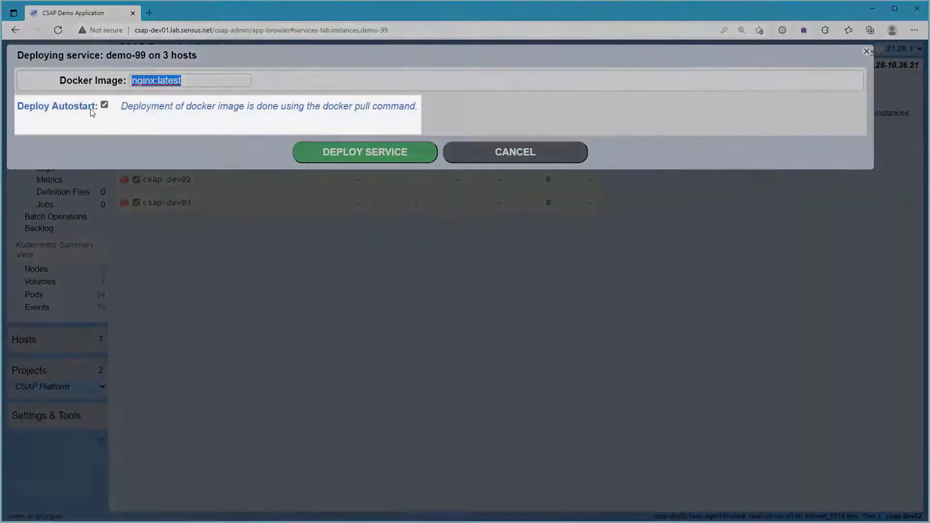
pyautogui.moveTo(92, 111)
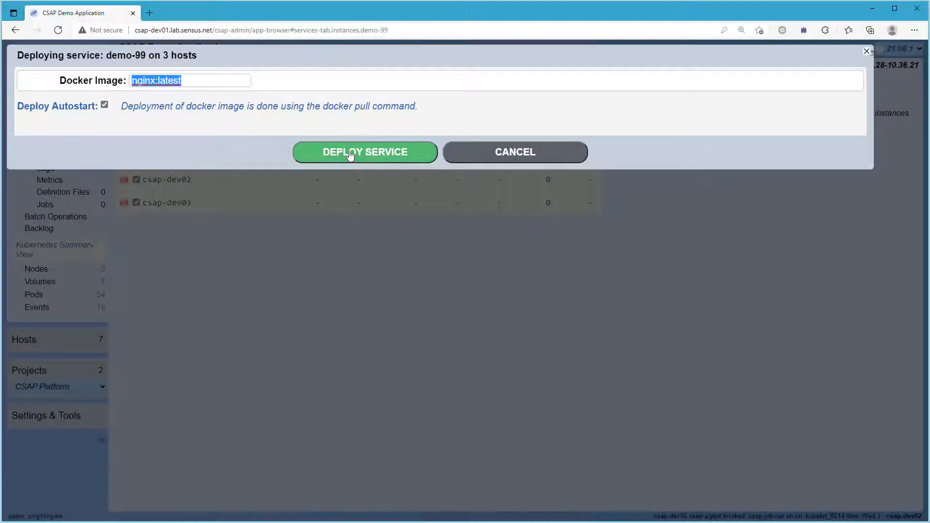
pyautogui.click(350, 153)
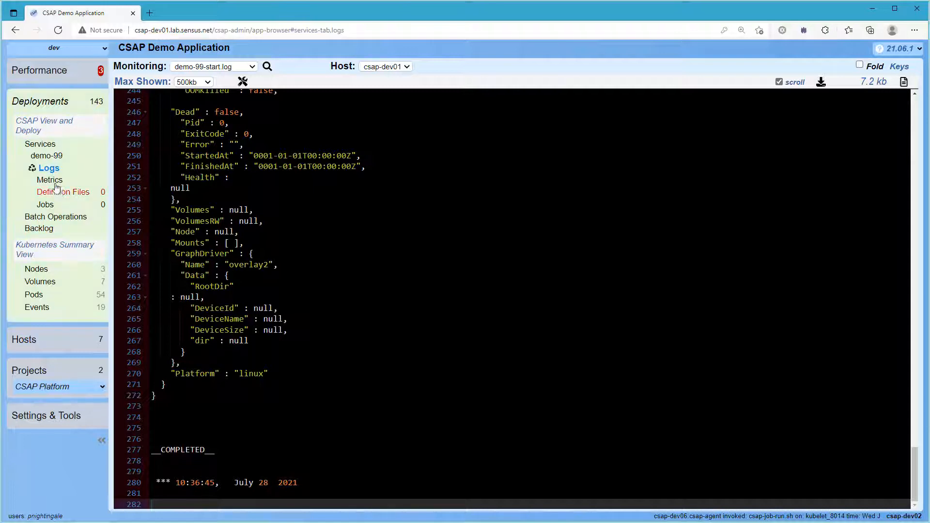
pyautogui.click(47, 156)
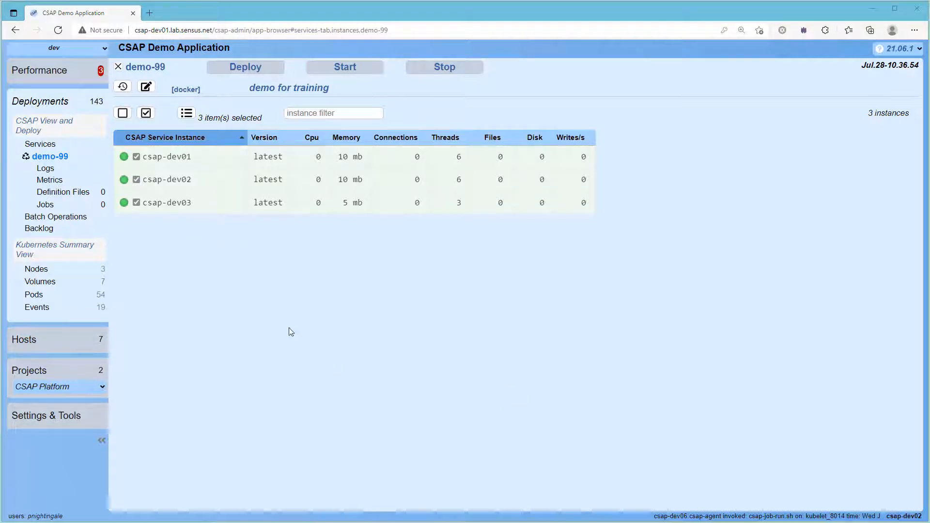
# Step: Review the demo-99 container logs on csap-dev01, csap-dev03 and csap-dev02
pyautogui.click(47, 168)
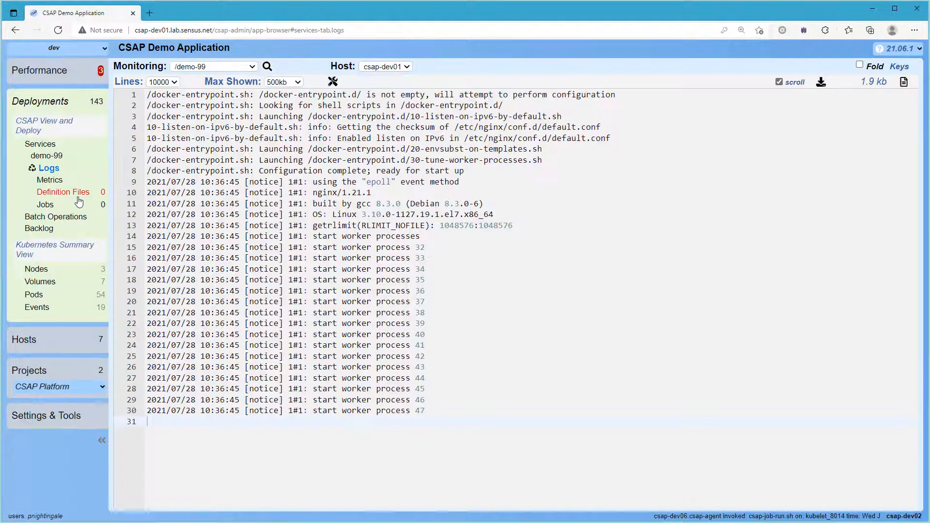
pyautogui.click(246, 69)
pyautogui.click(264, 59)
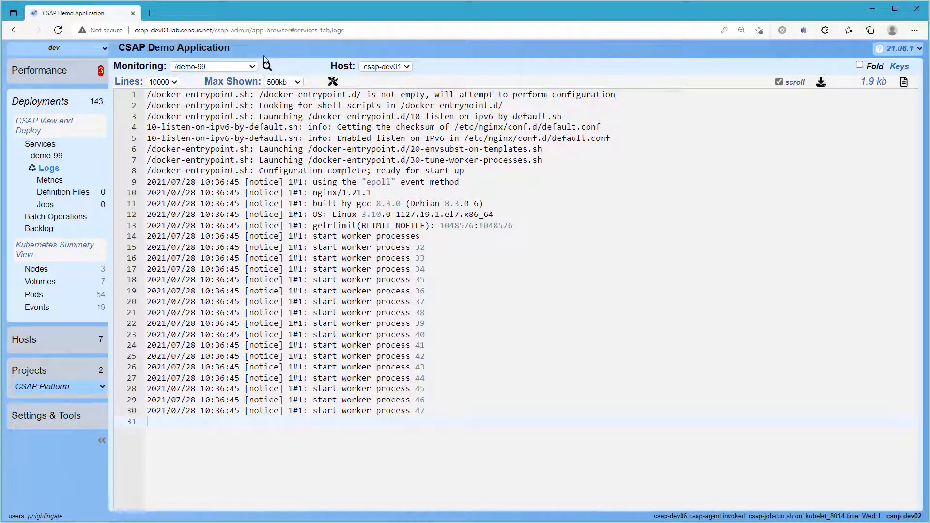
pyautogui.click(399, 66)
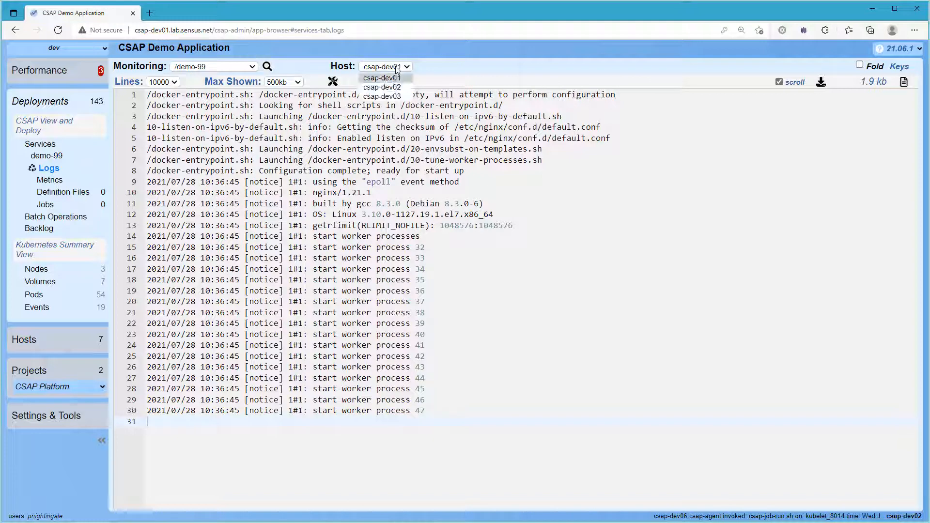
pyautogui.click(399, 96)
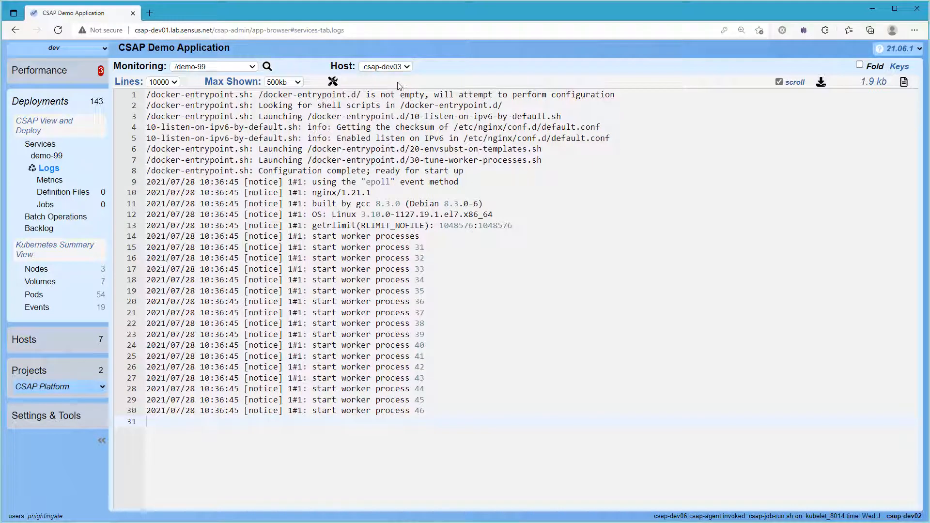
pyautogui.click(391, 66)
pyautogui.click(395, 87)
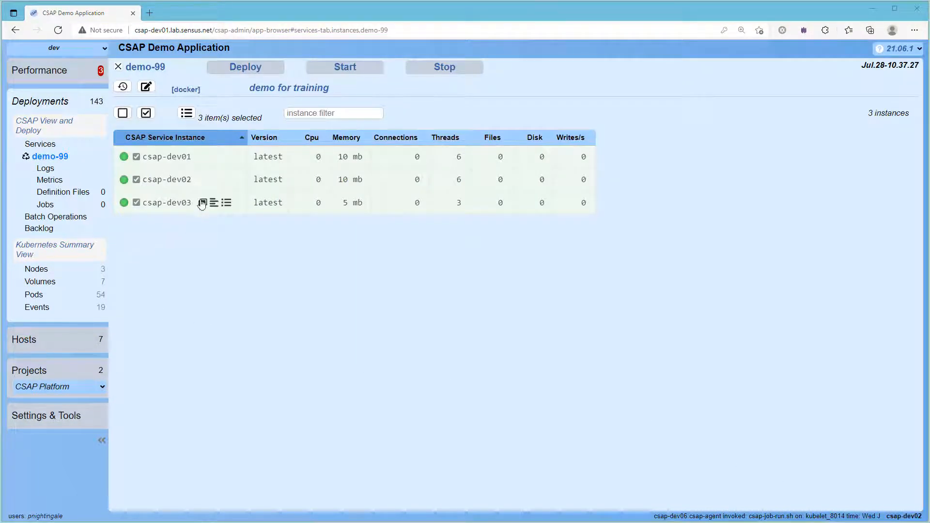
# Step: Open the csap-dev01 Agent Dashboard from its demo-99 instance and filter the OS Explorer's Docker containers by 99
pyautogui.moveTo(211, 162)
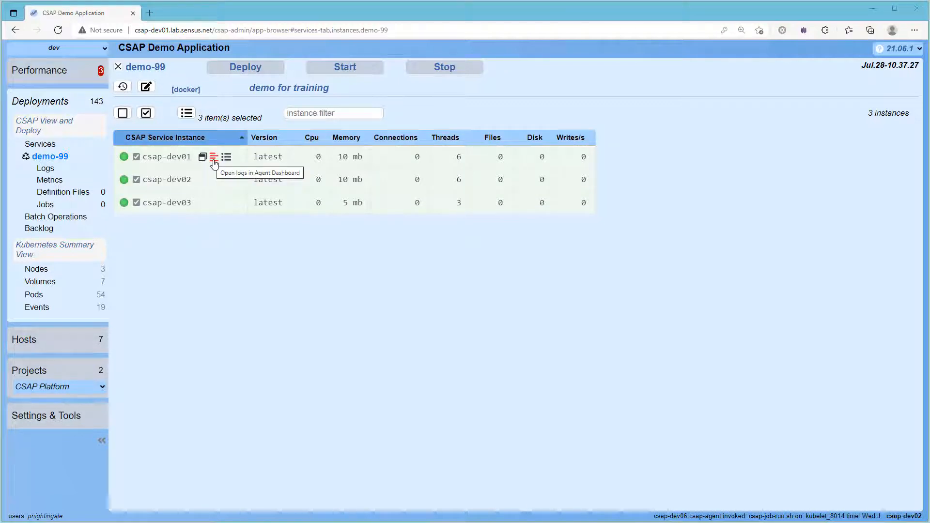
pyautogui.click(214, 163)
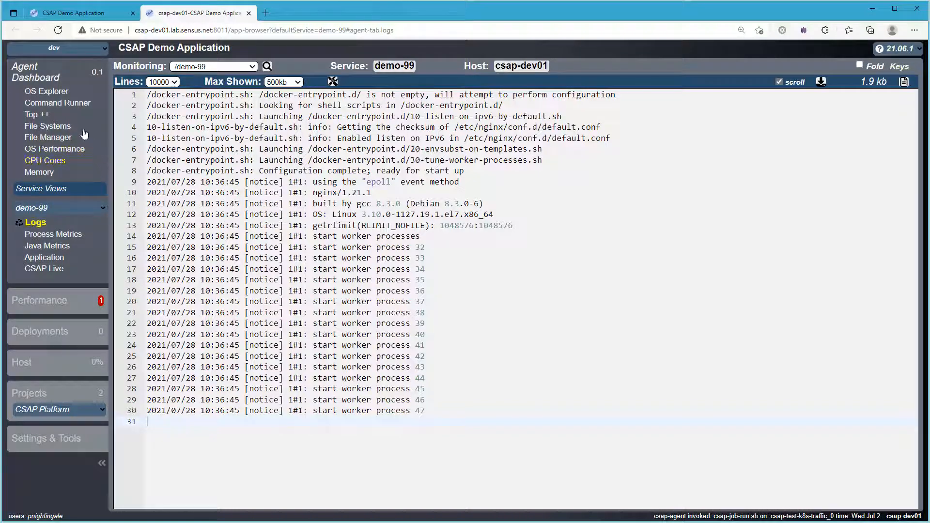
pyautogui.click(53, 93)
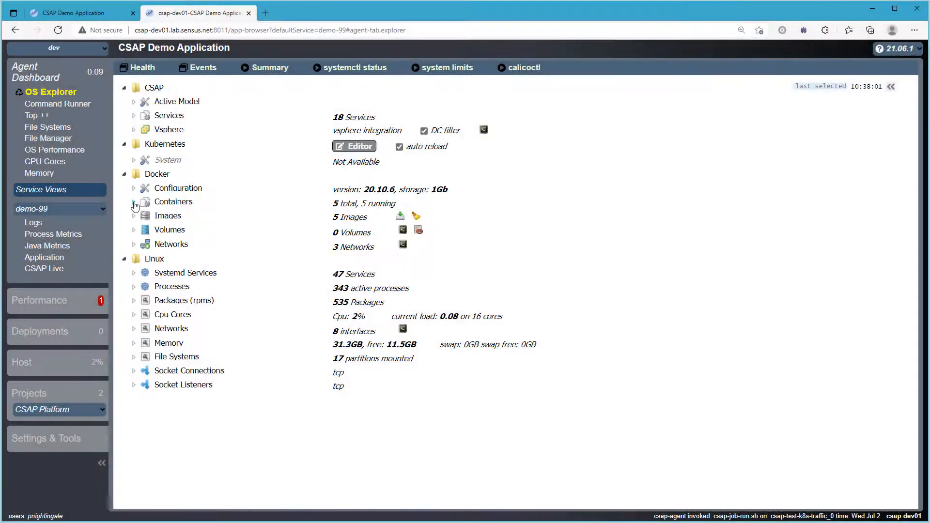
pyautogui.click(135, 205)
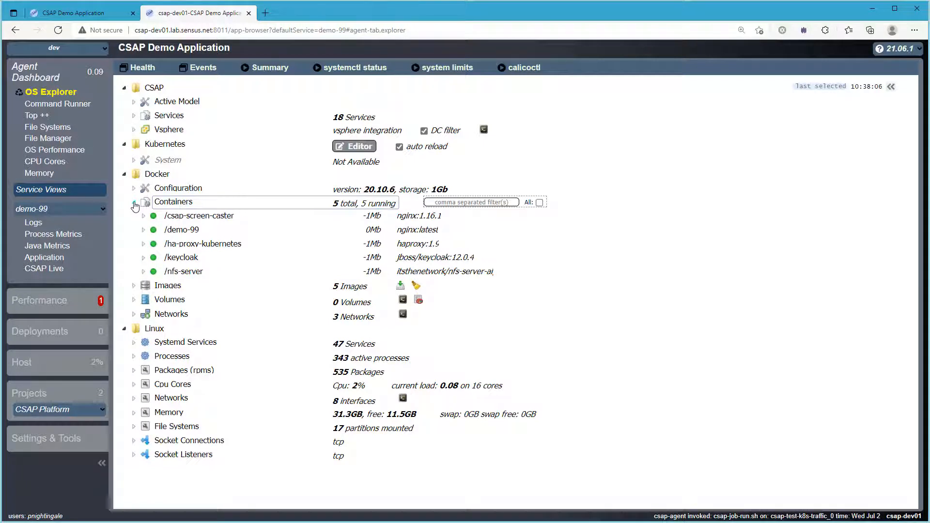
pyautogui.write('99')
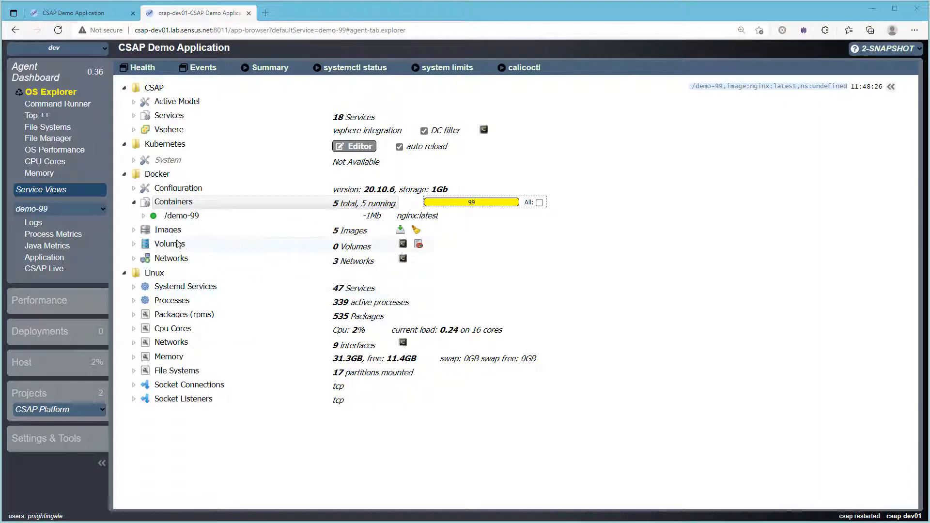
# Step: Inspect the /demo-99 container's attributes and its full definition in the Content Viewer, and collapse the container list
pyautogui.click(174, 217)
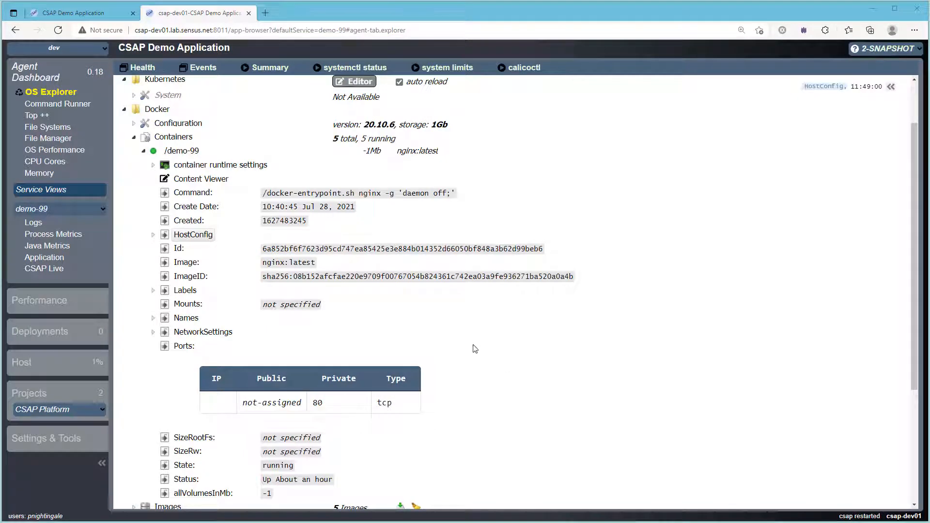
pyautogui.click(191, 181)
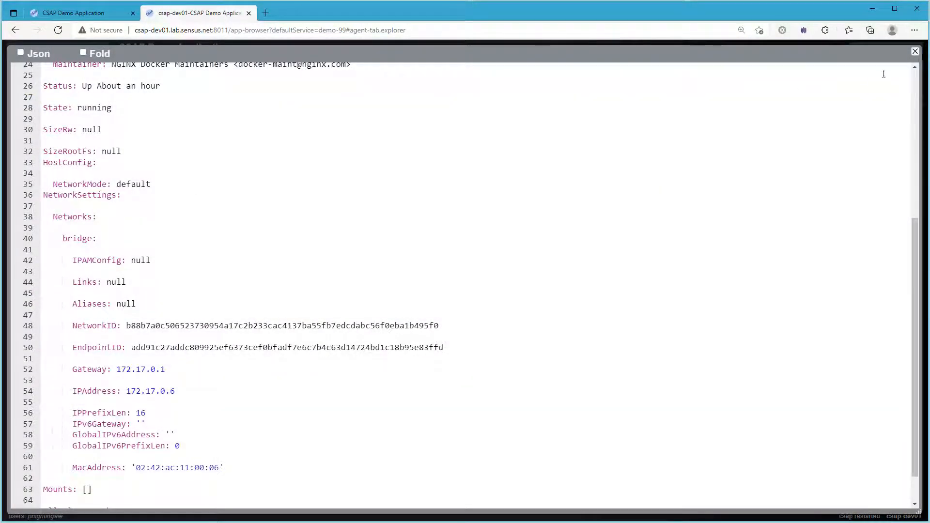
pyautogui.click(914, 52)
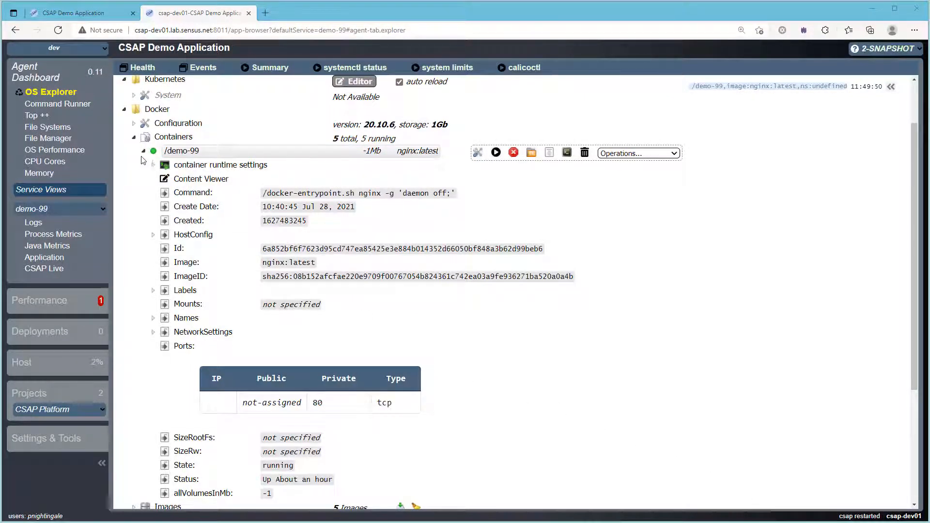
pyautogui.click(134, 138)
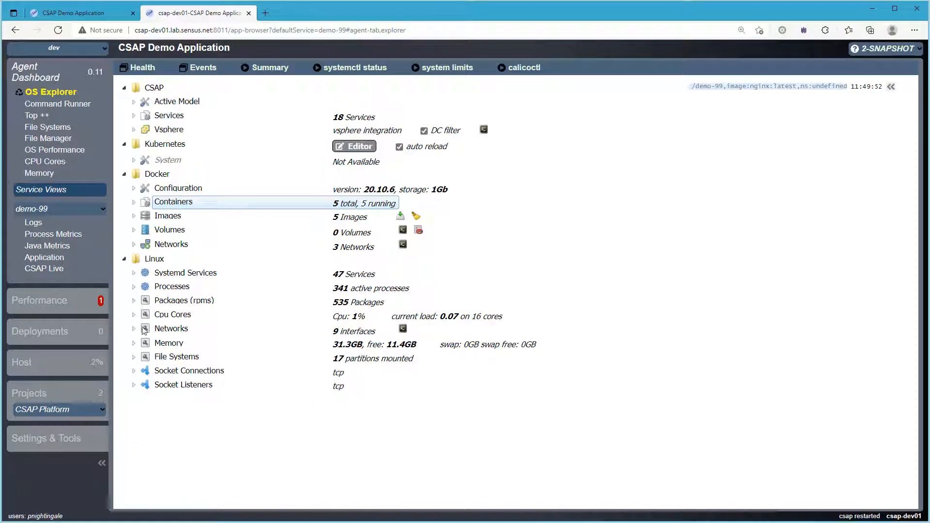
# Step: Filter the Linux socket listeners and the socket connections on csap-dev01 by port 7272
pyautogui.click(134, 386)
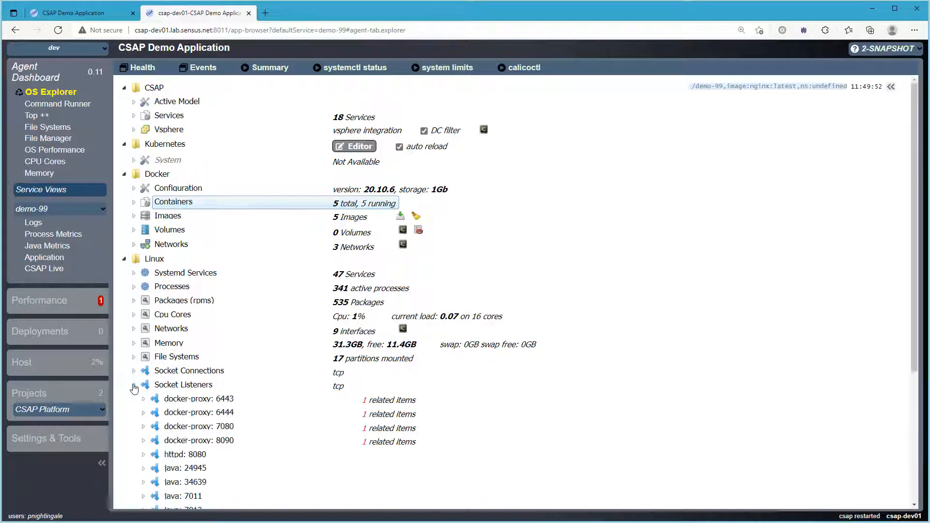
pyautogui.write('7272')
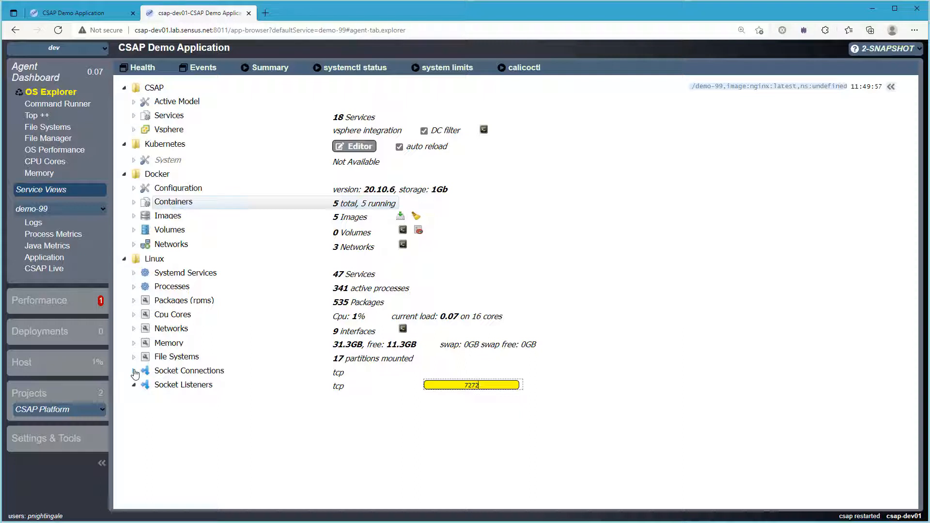
pyautogui.click(135, 372)
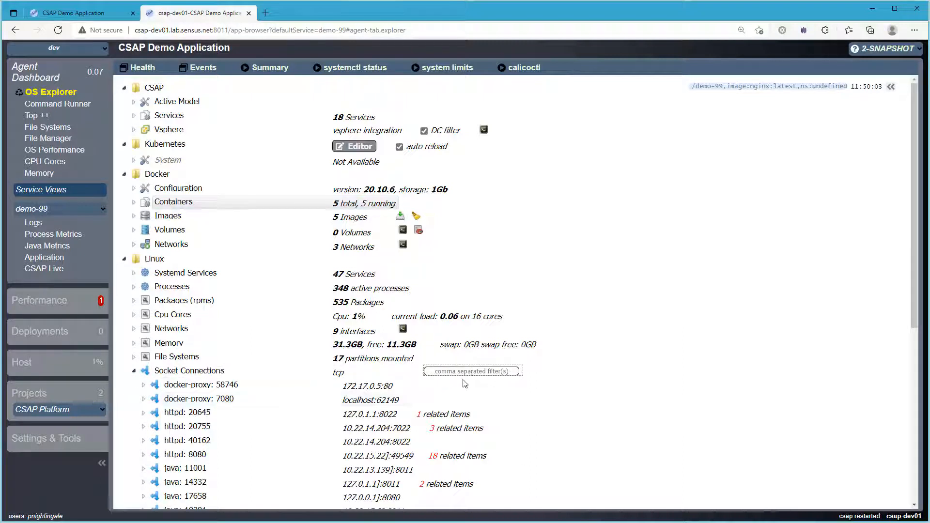
pyautogui.write('7272')
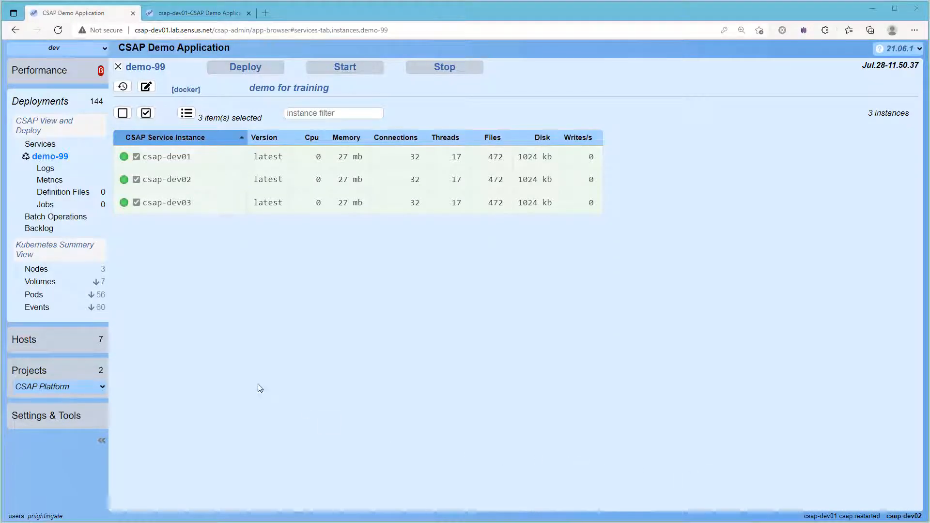
# Step: In the demo-99 service definition, add a Docker port mapping from PrivatePort 80 to PublicPort $$service-primary-port
pyautogui.click(147, 87)
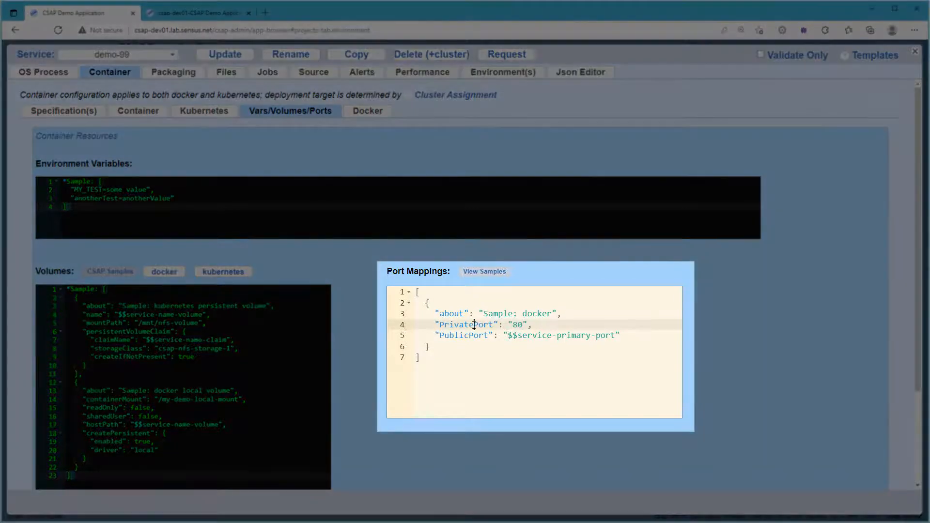
pyautogui.doubleClick(474, 325)
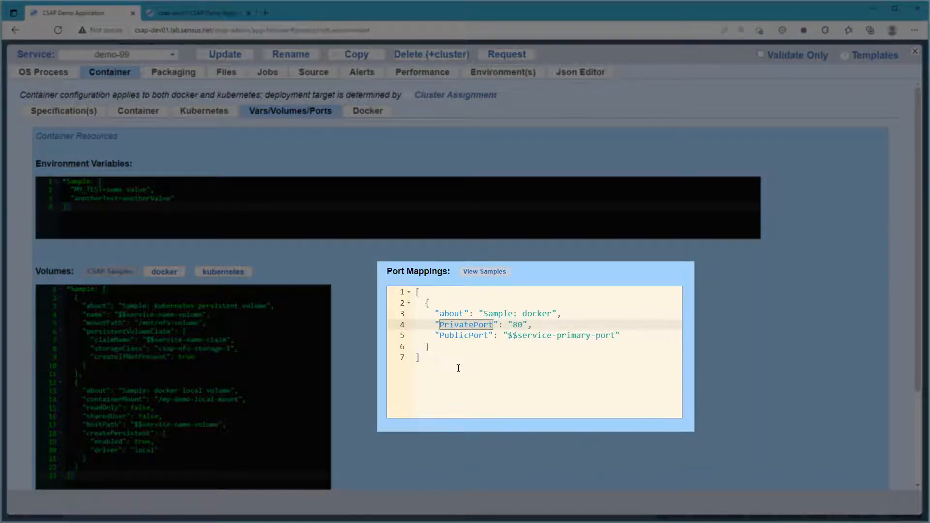
pyautogui.doubleClick(466, 338)
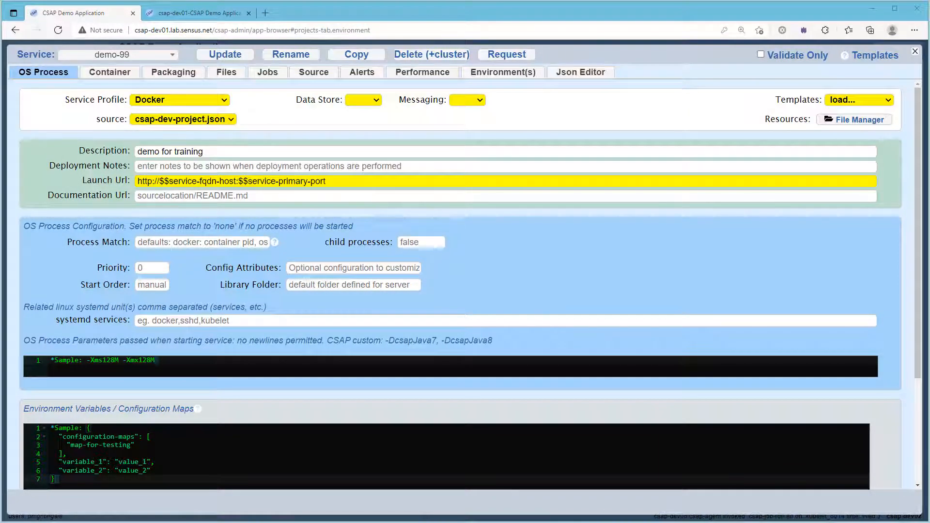
pyautogui.click(232, 55)
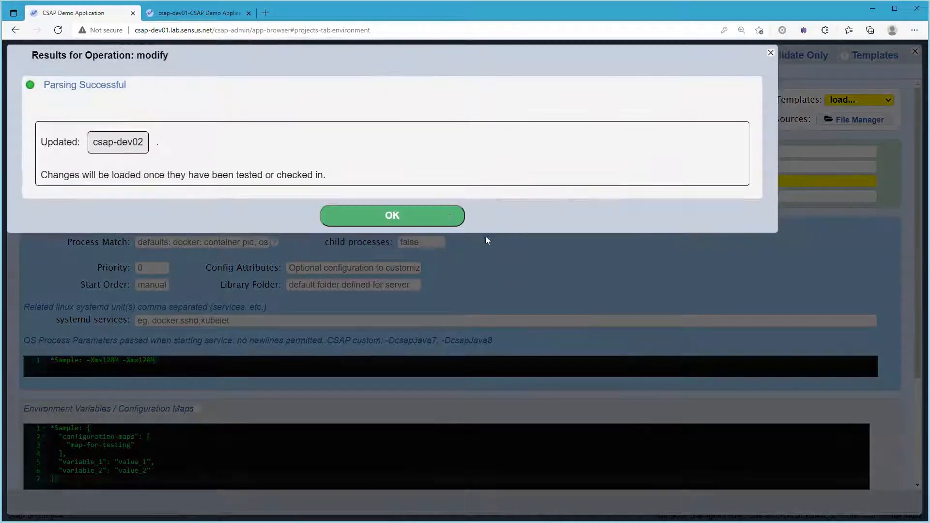
pyautogui.click(419, 221)
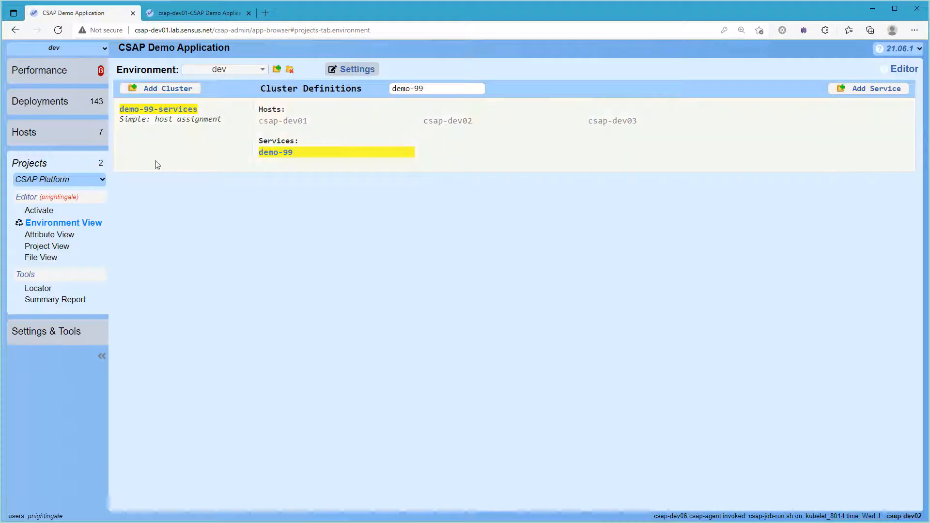
pyautogui.click(38, 210)
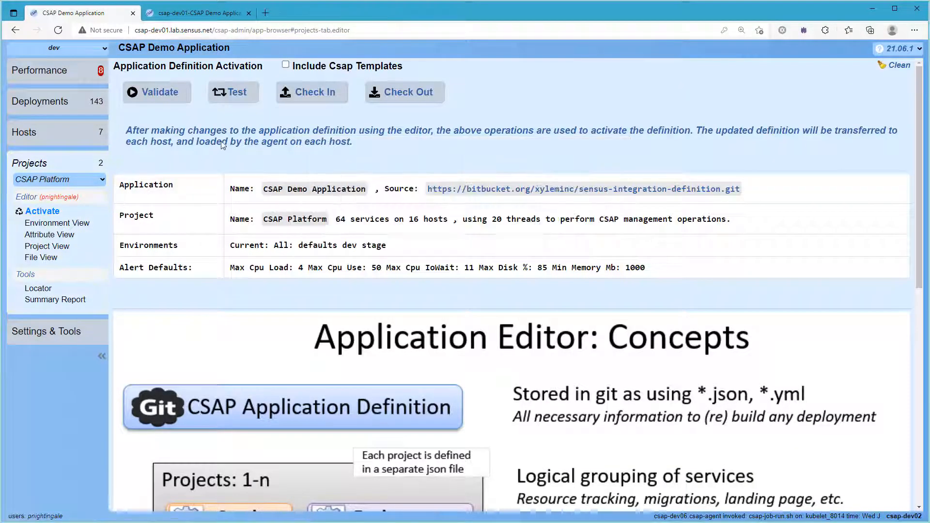
pyautogui.click(232, 103)
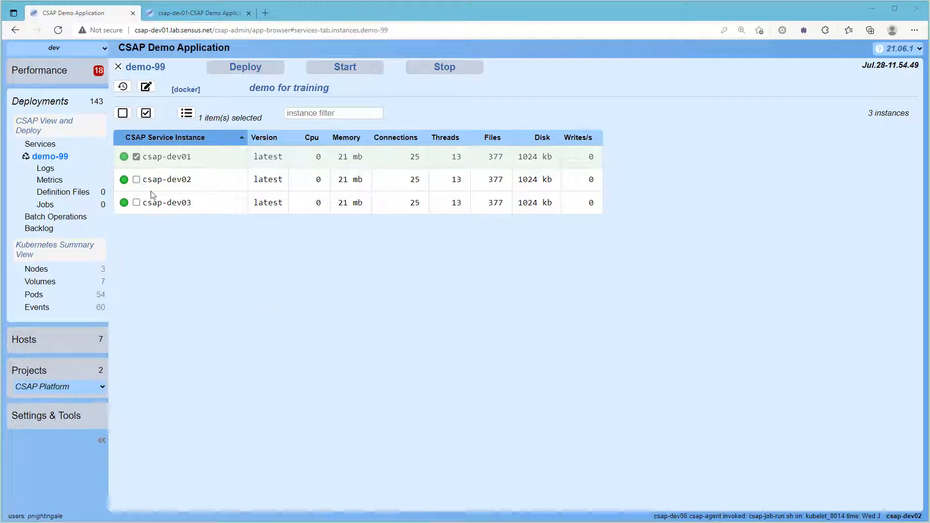
# Step: Select all demo-99 instances, deploy the service to them again, and return to the instance list
pyautogui.click(147, 113)
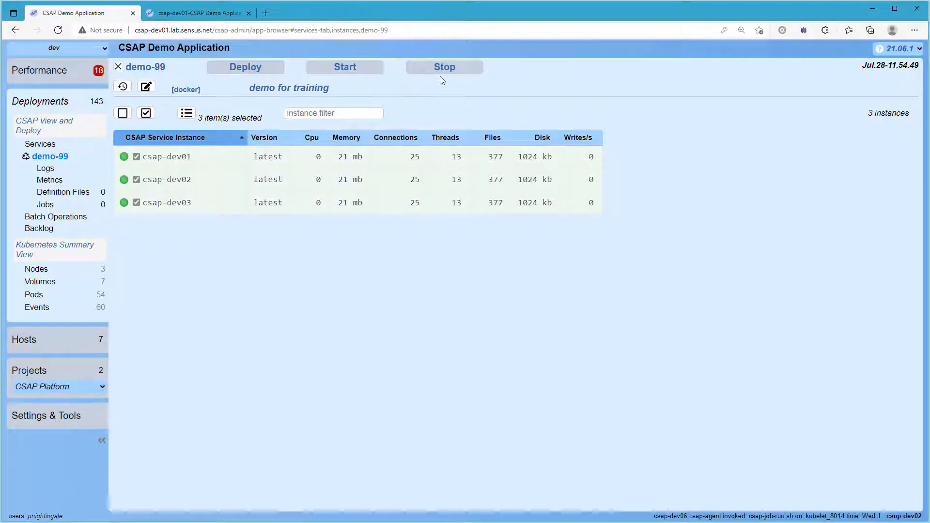
pyautogui.click(246, 69)
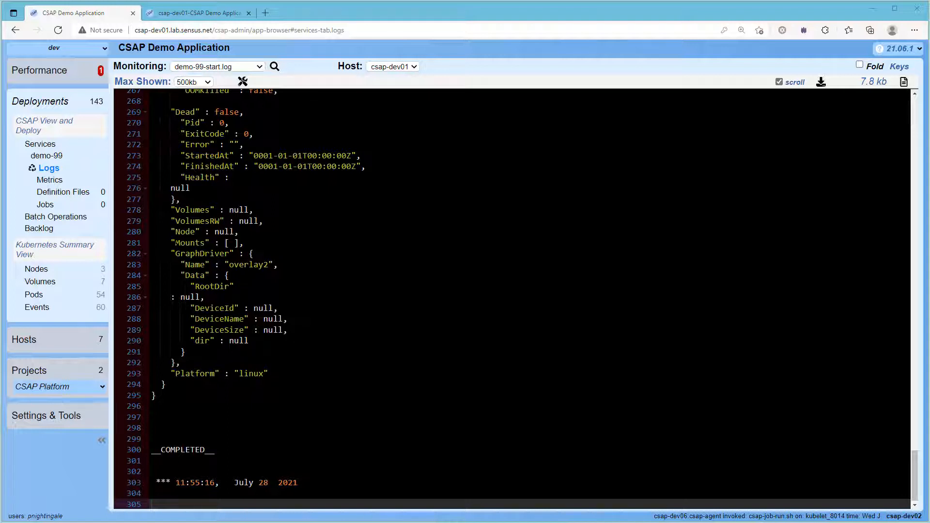
pyautogui.click(45, 158)
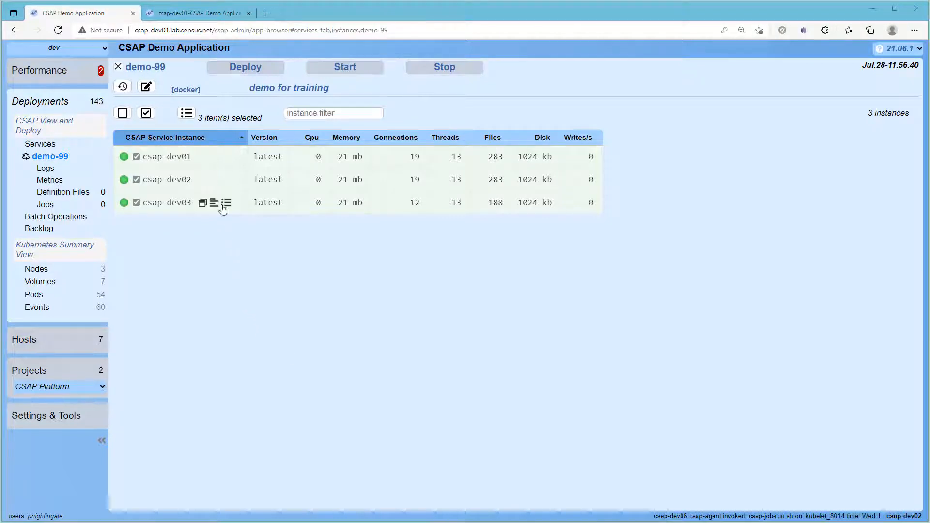
# Step: Launch the demo-99 web page of the csap-dev02 instance to check it, and close the page
pyautogui.moveTo(216, 188)
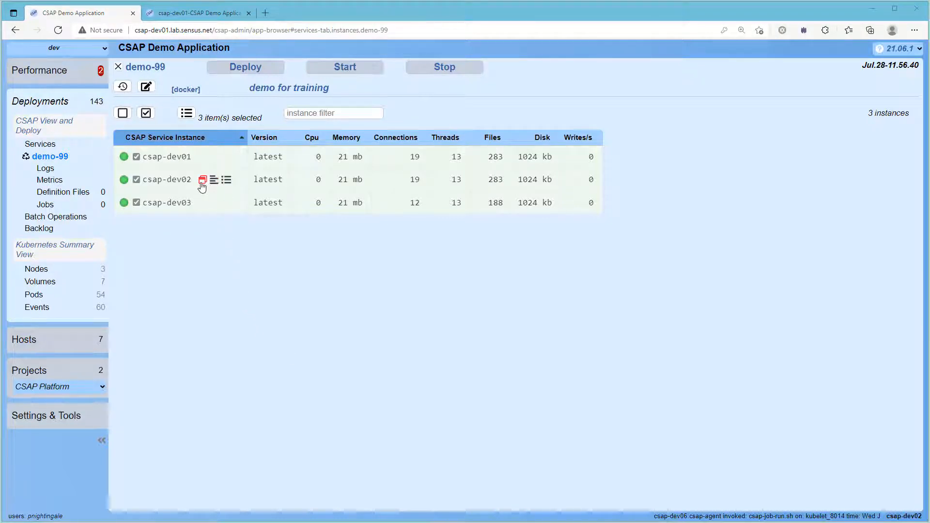
pyautogui.click(201, 180)
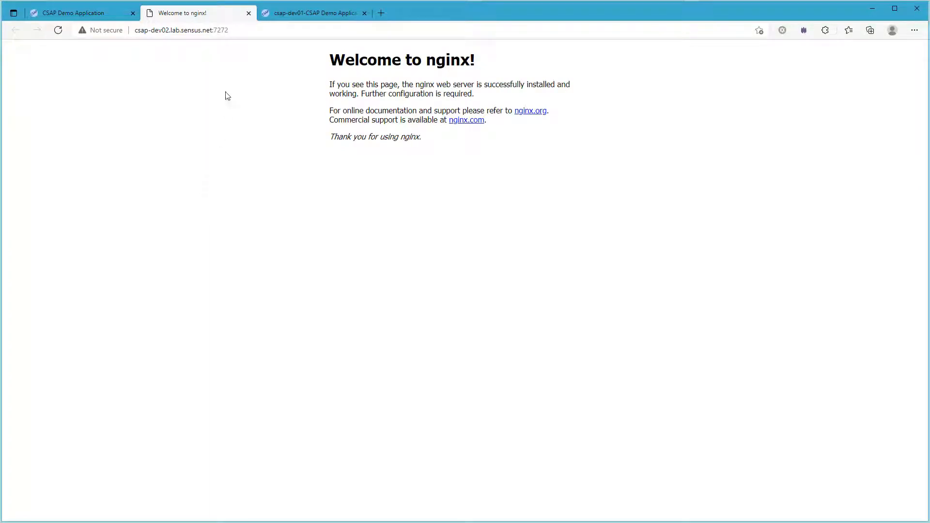
pyautogui.click(249, 13)
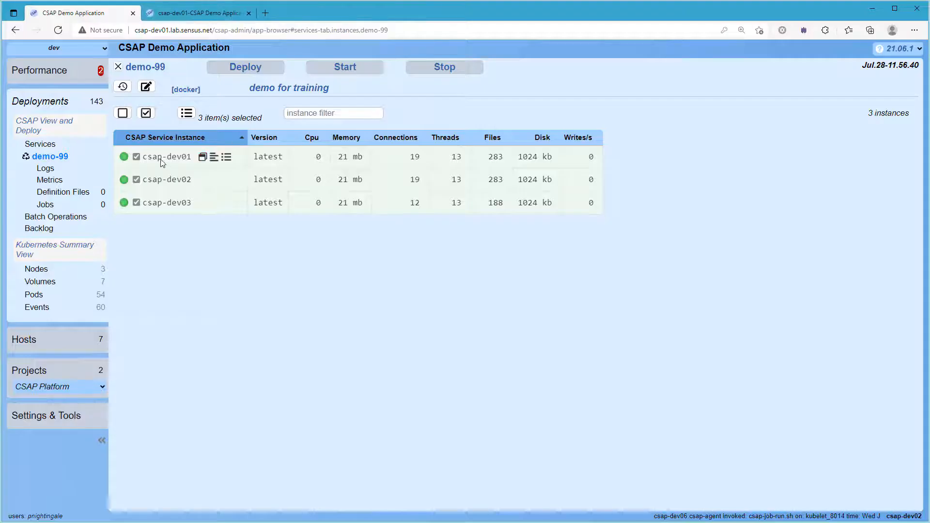
# Step: Launch the web pages of all selected demo-99 instances together, check the csap-dev02 and csap-dev01 pages, and close them
pyautogui.click(187, 113)
pyautogui.click(224, 113)
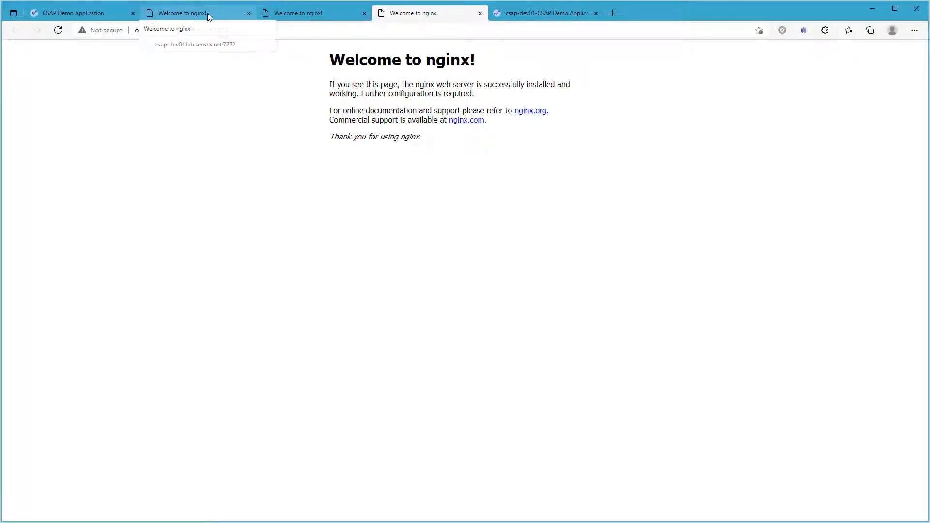
pyautogui.click(278, 17)
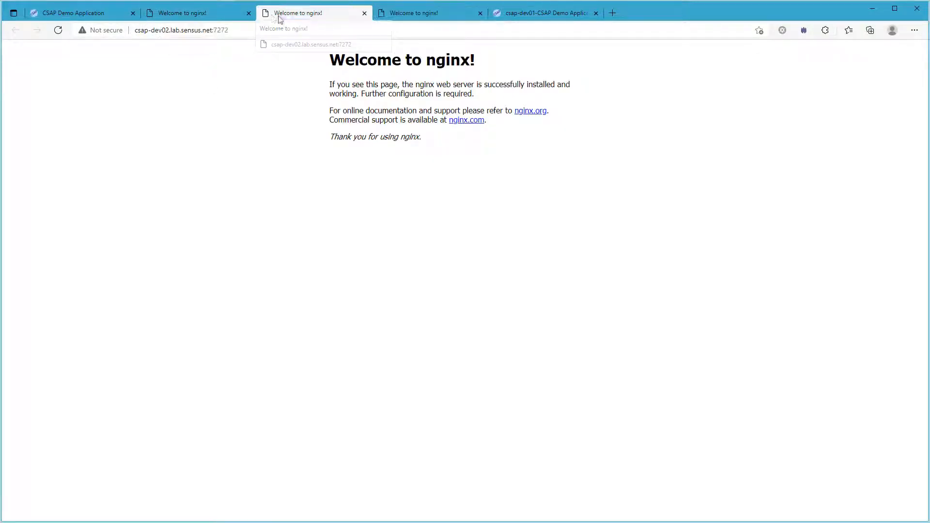
pyautogui.click(214, 16)
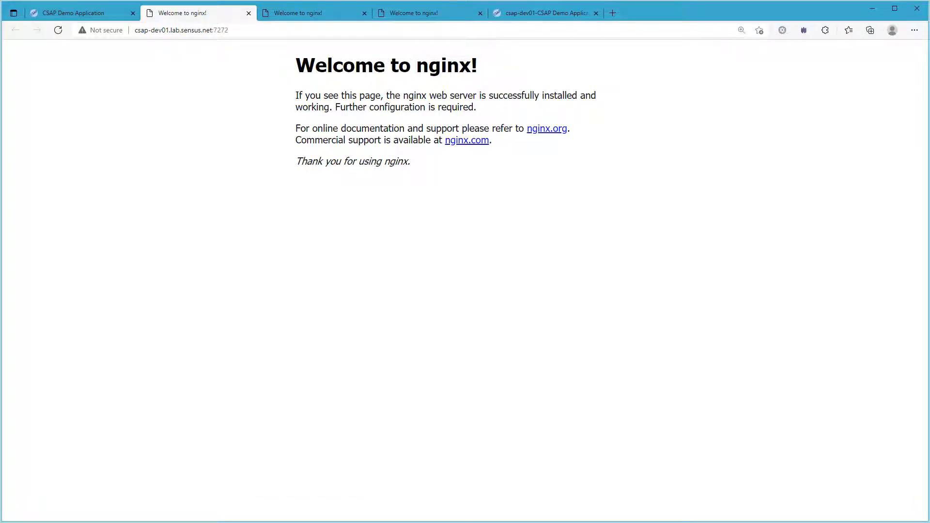
pyautogui.hotkey('ctrl', 'w')
pyautogui.hotkey('ctrl', 'w')
pyautogui.hotkey('ctrl', 'w')
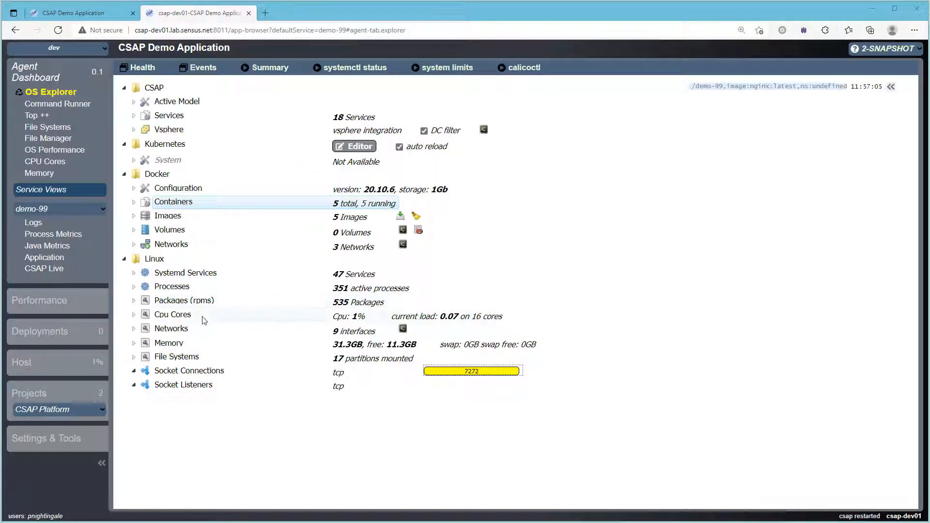
# Step: Inspect the demo-99 Docker container on csap-dev01 and open its page through the published public port 7272
pyautogui.click(133, 205)
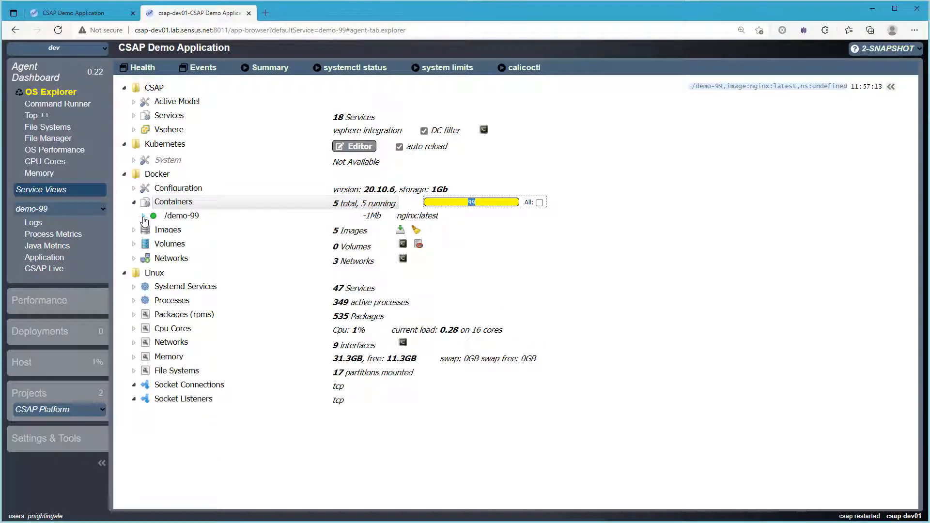
pyautogui.click(143, 216)
pyautogui.scroll(-3, 357, 234)
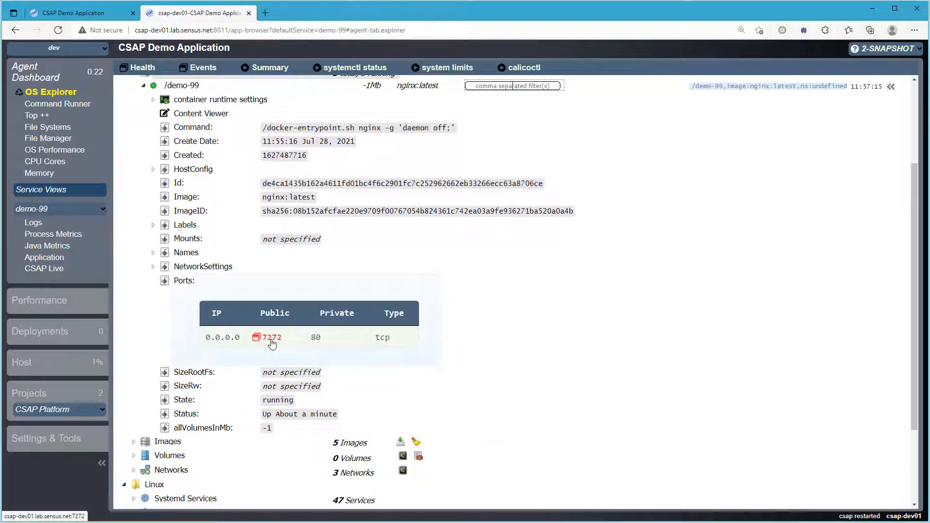
pyautogui.click(270, 339)
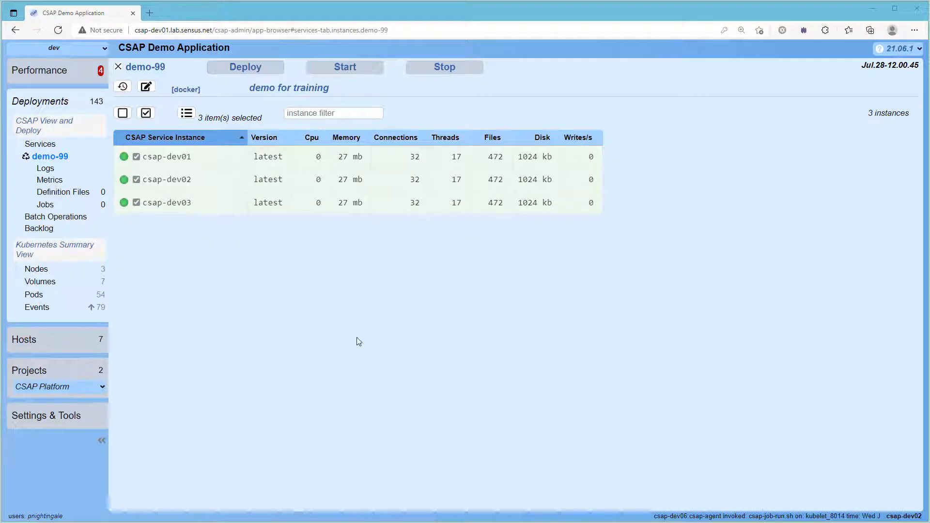
# Step: Open the container files of demo-99 on csap-dev01 and select the displayed path of the nginx html folder
pyautogui.moveTo(211, 164)
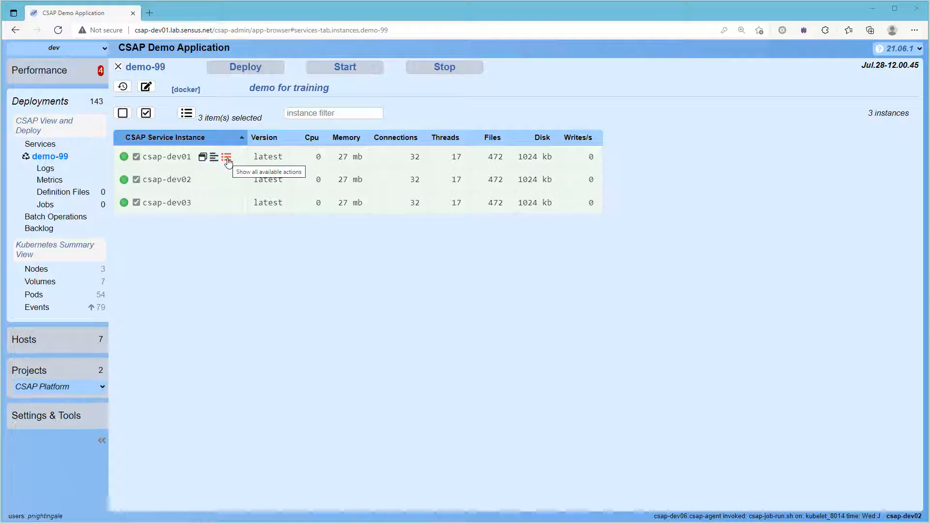
pyautogui.click(227, 159)
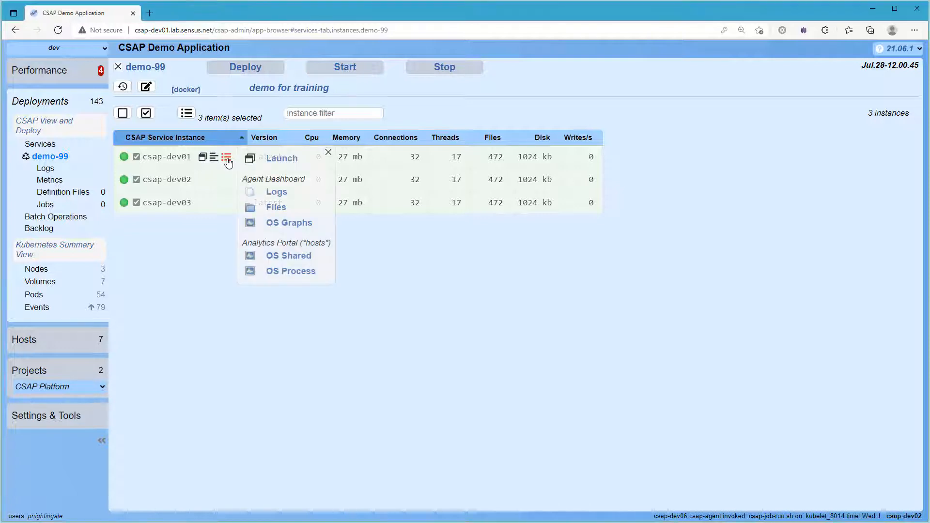
pyautogui.click(299, 209)
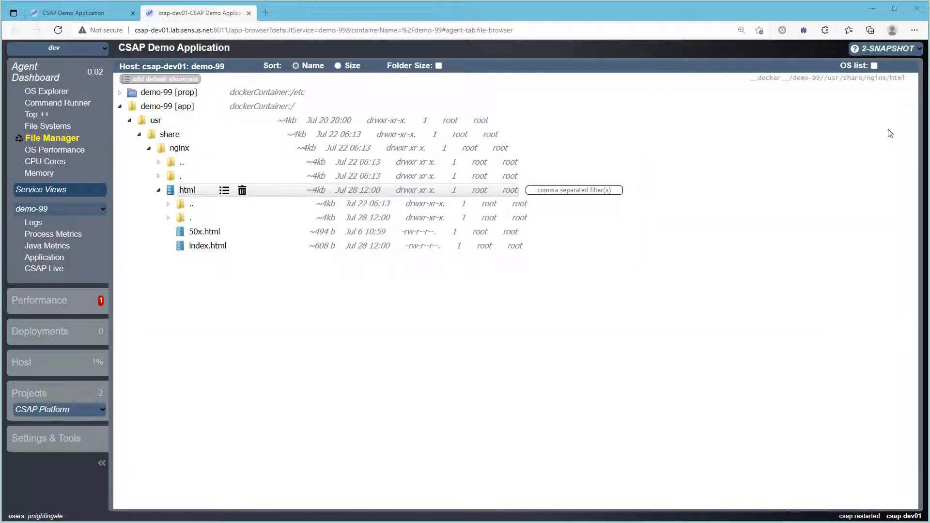
pyautogui.moveTo(824, 79); pyautogui.dragTo(899, 81)
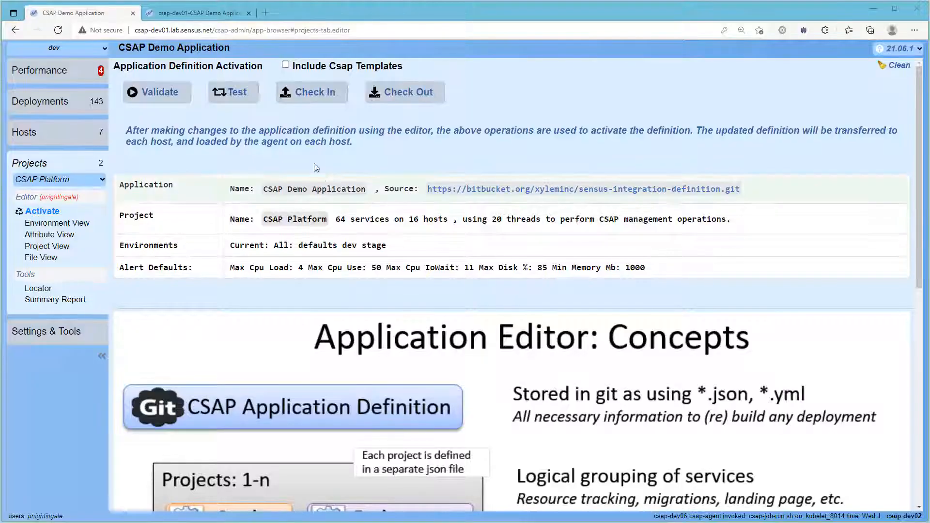
# Step: Apply the edited application definition to the dev hosts with the Test operation
pyautogui.click(231, 92)
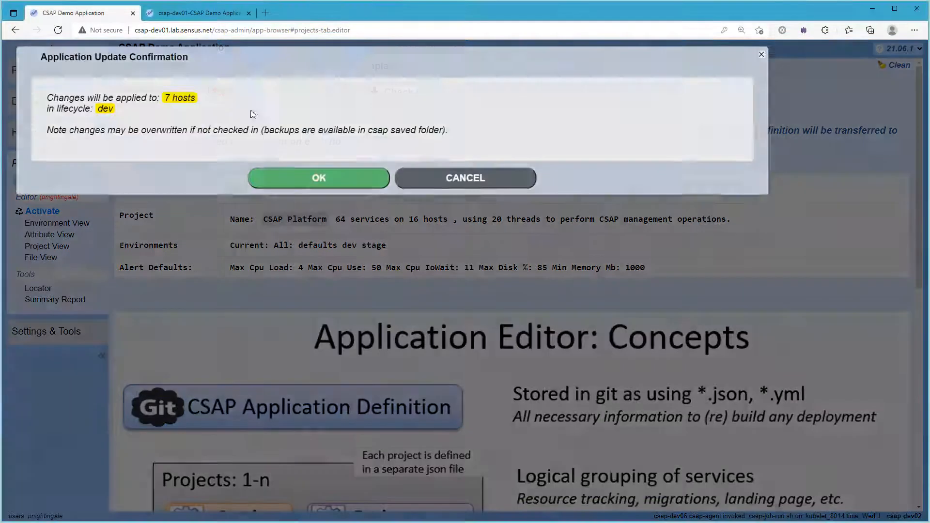
pyautogui.click(298, 179)
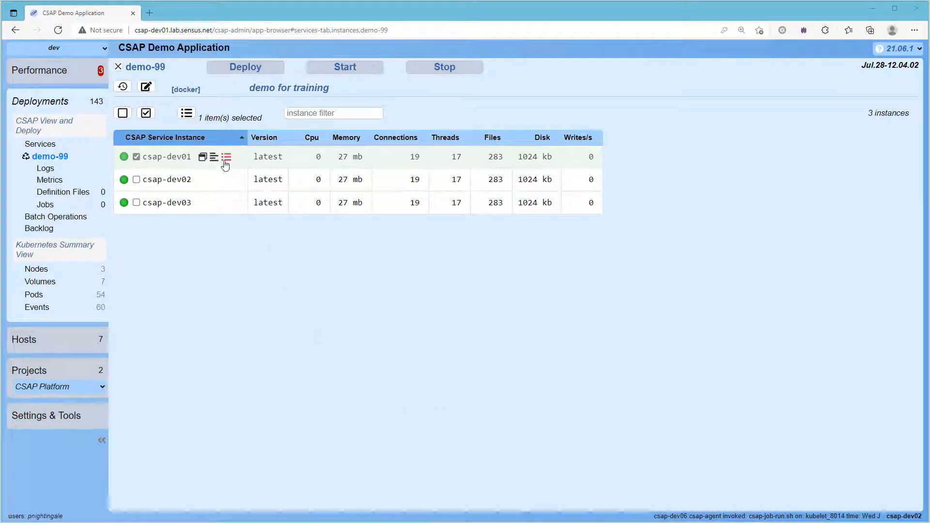
# Step: Open the csap-dev01 demo-99 files and load index.html from the demo-99 [prop] folder in the editor
pyautogui.click(226, 159)
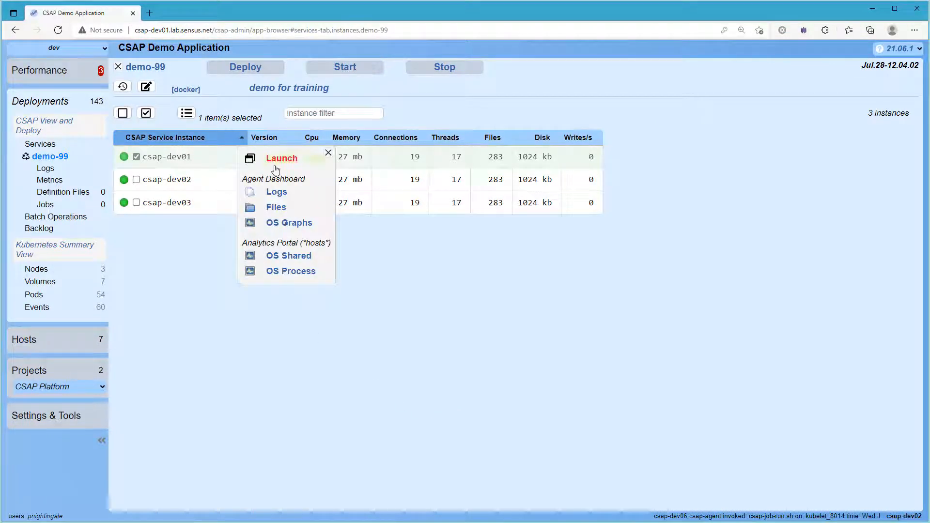
pyautogui.click(276, 207)
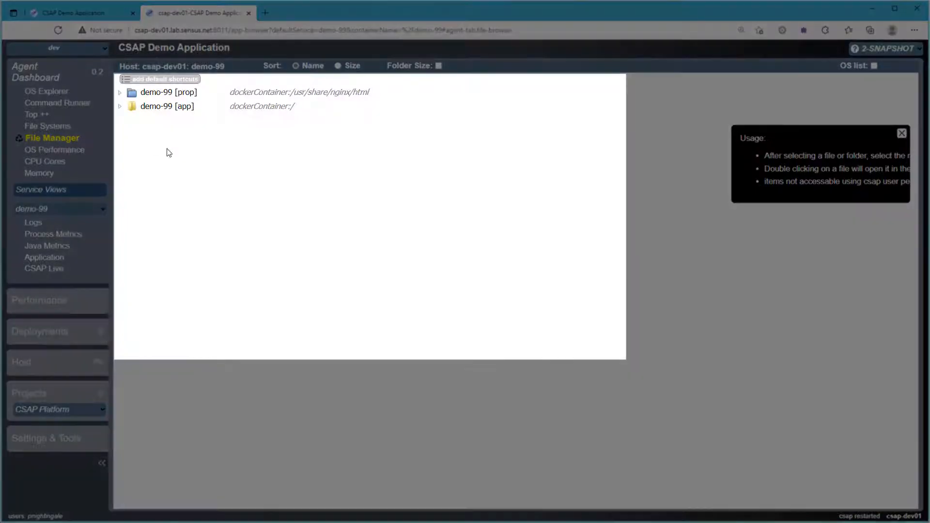
pyautogui.click(121, 94)
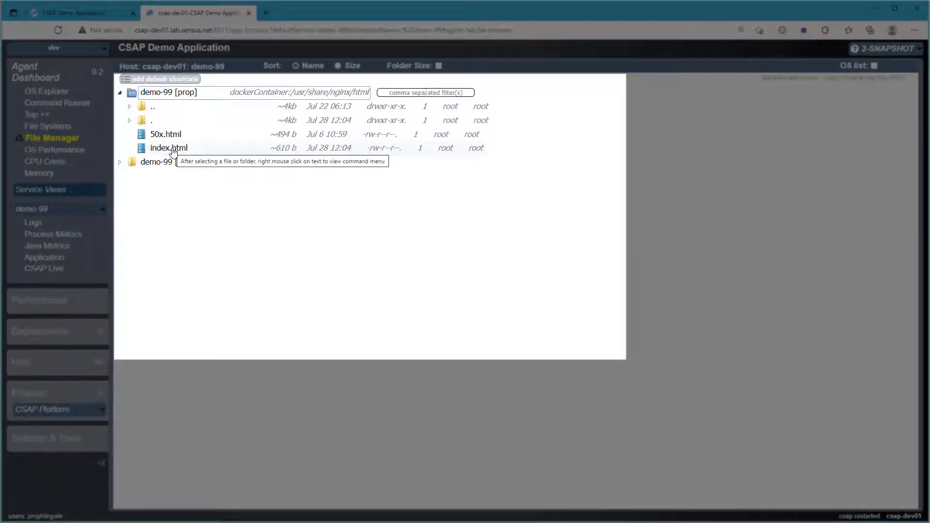
pyautogui.doubleClick(173, 148)
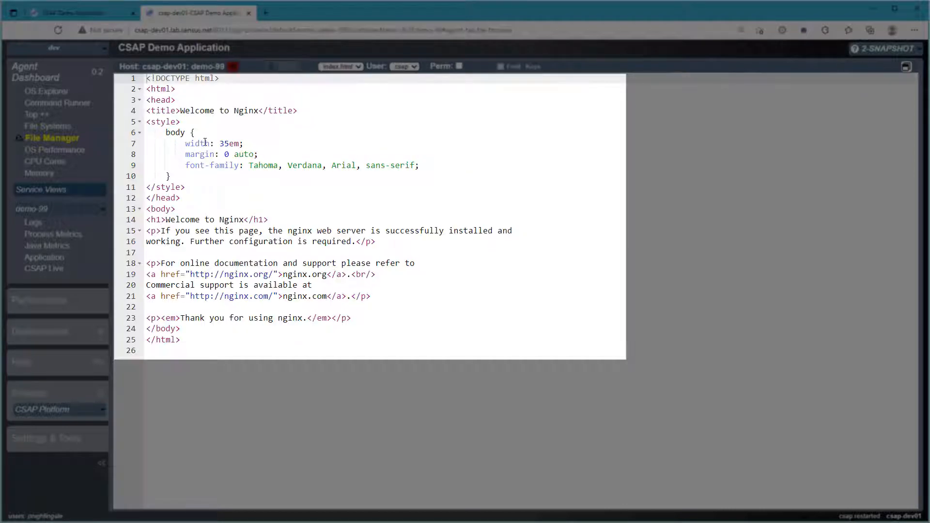
# Step: Change the index.html title to "Welcome to XXXX" and the heading to "Welcome to YYYYY", and save the file
pyautogui.doubleClick(245, 112)
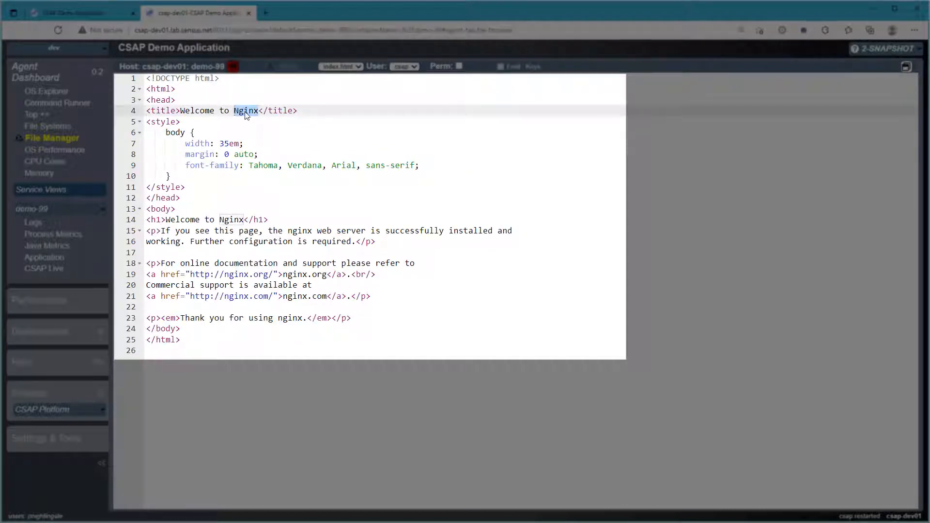
pyautogui.write('XXXX')
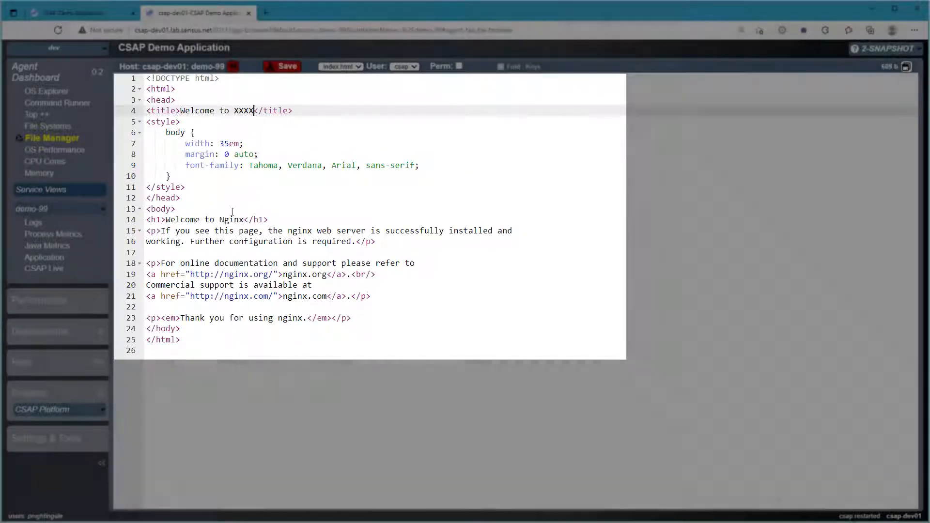
pyautogui.click(231, 220)
pyautogui.doubleClick(231, 220)
pyautogui.write('YYYYY')
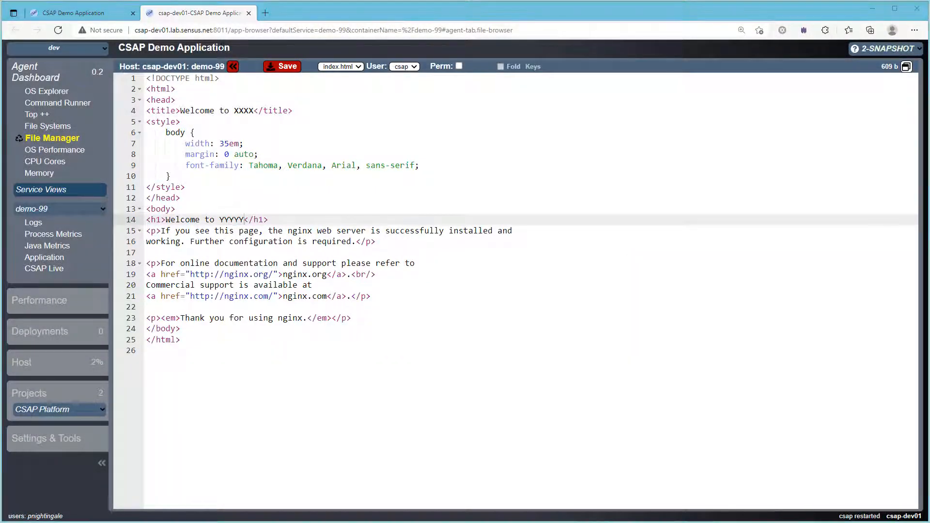
pyautogui.click(286, 68)
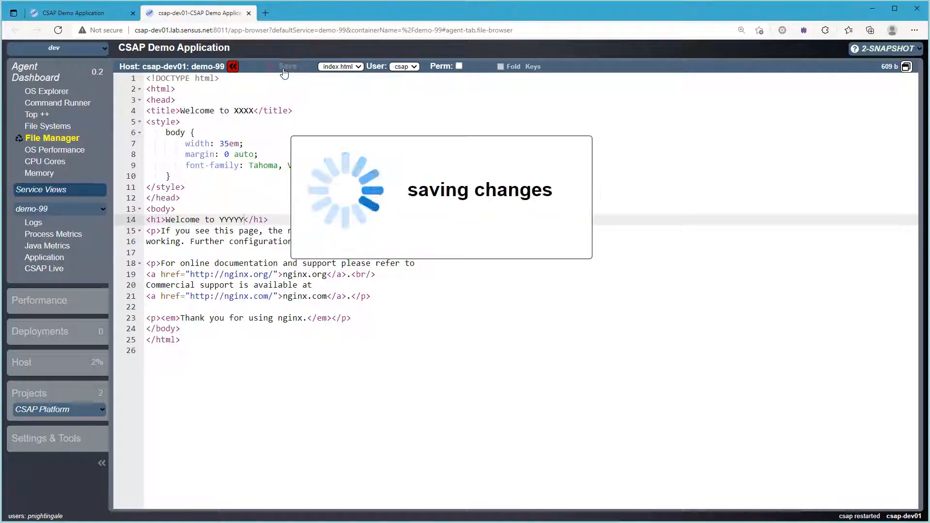
# Step: Launch the csap-dev01 demo-99 page to check the edited heading, and launch the csap-dev02 page for comparison
pyautogui.click(103, 13)
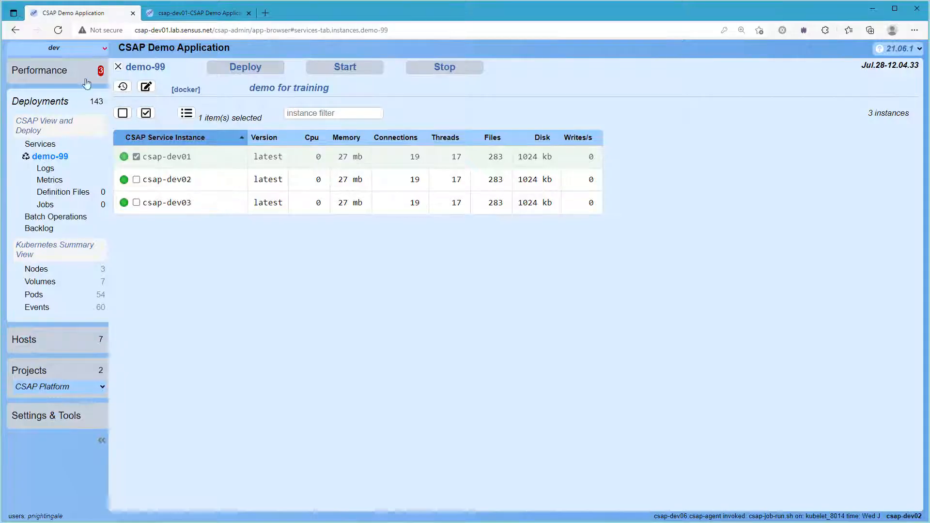
pyautogui.moveTo(158, 161)
pyautogui.click(202, 157)
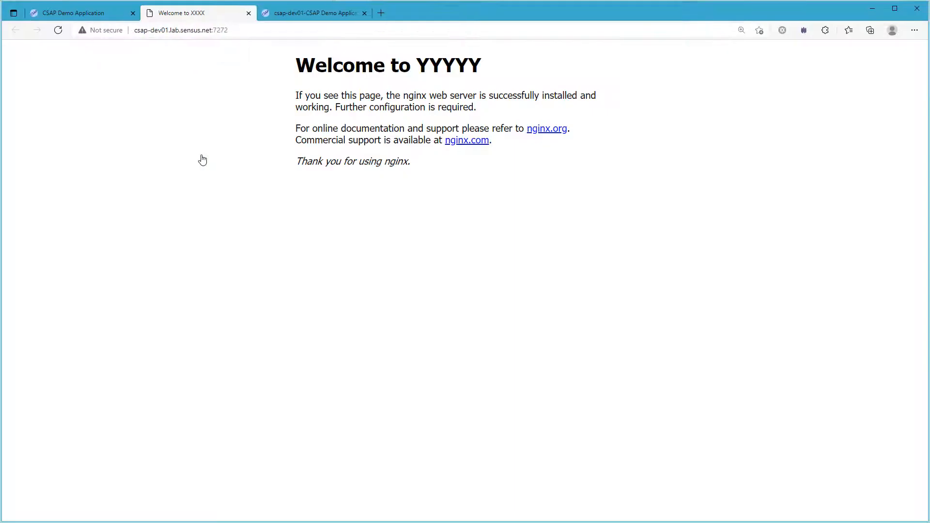
pyautogui.doubleClick(441, 64)
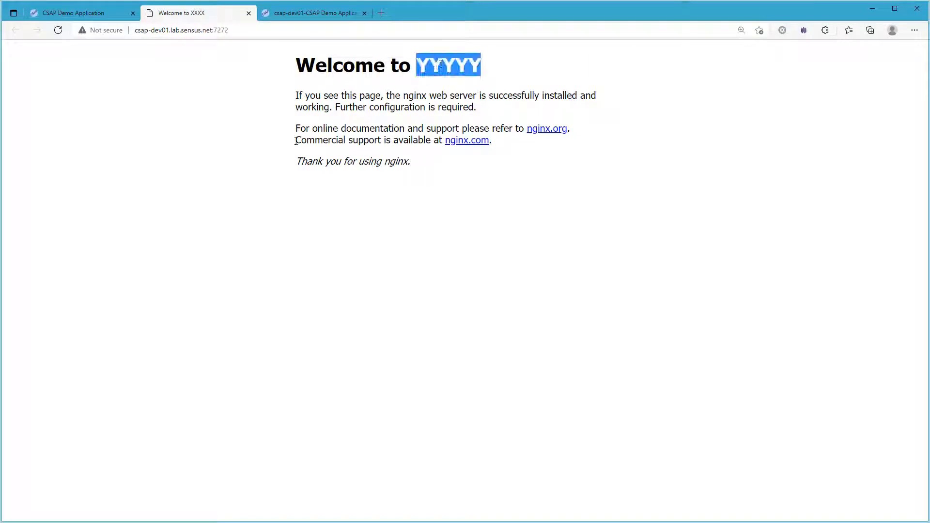
pyautogui.click(79, 15)
pyautogui.moveTo(202, 182)
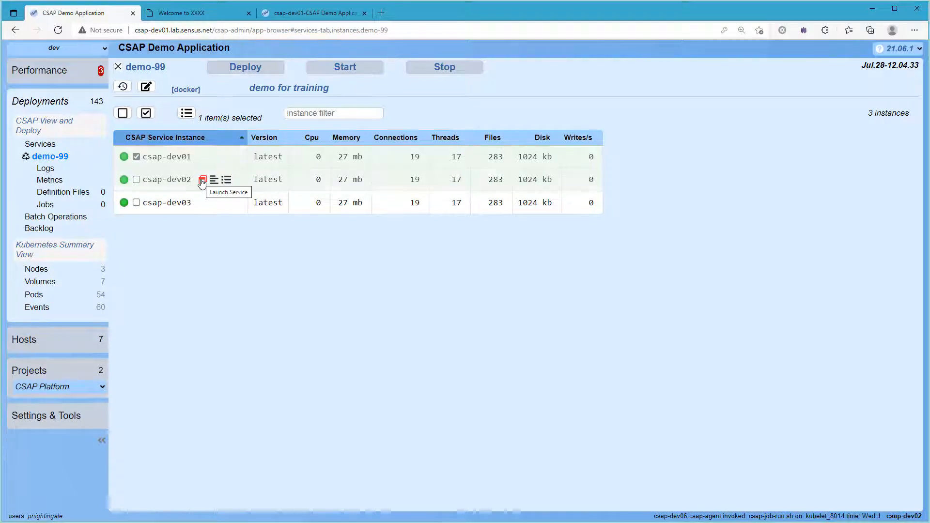
pyautogui.click(201, 181)
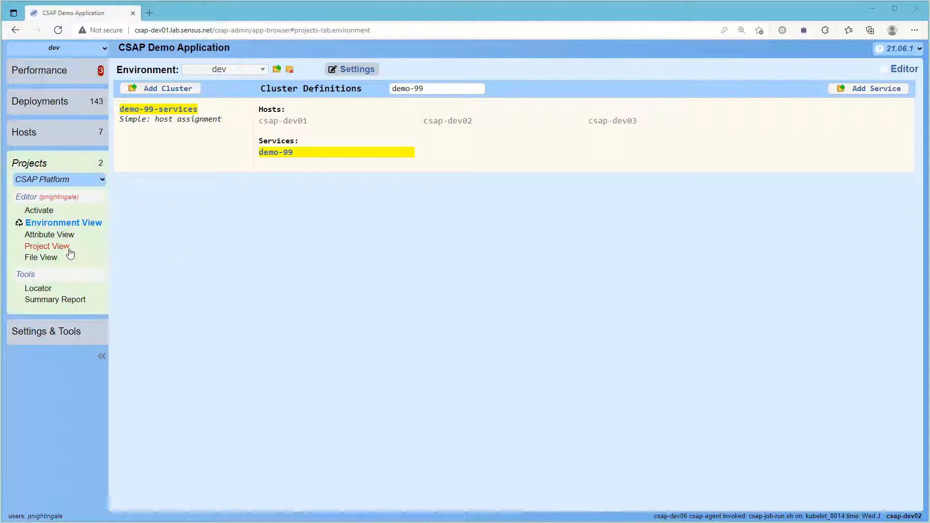
# Step: Open the demo-99 service template for editing from the project's csap-dev-project.json definition
pyautogui.click(49, 247)
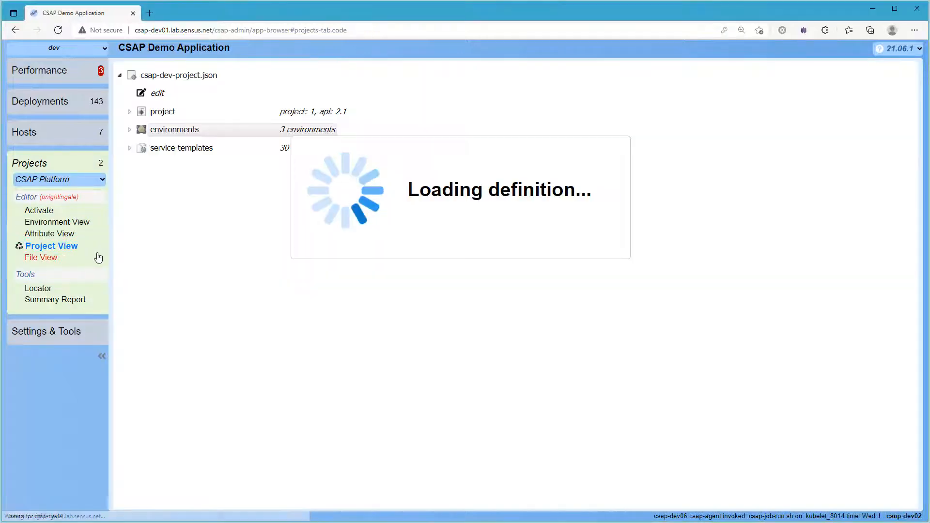
pyautogui.click(129, 147)
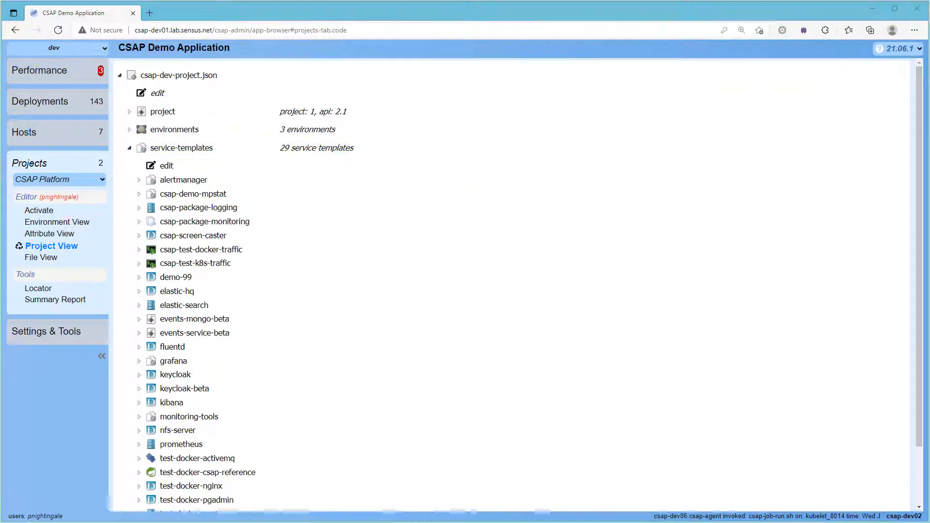
pyautogui.click(140, 277)
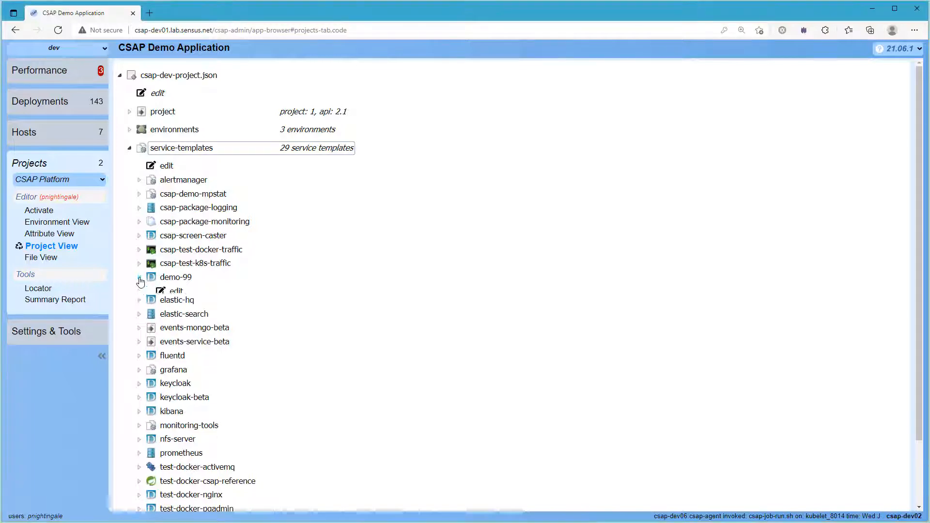
pyautogui.click(168, 297)
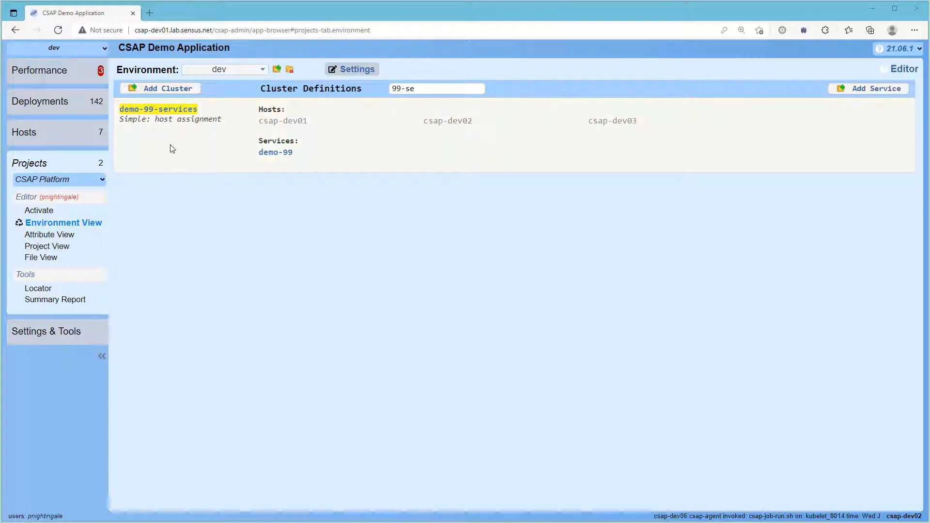
# Step: Clear the service templates list of the demo-99-services cluster to remove demo-99 from it
pyautogui.click(162, 112)
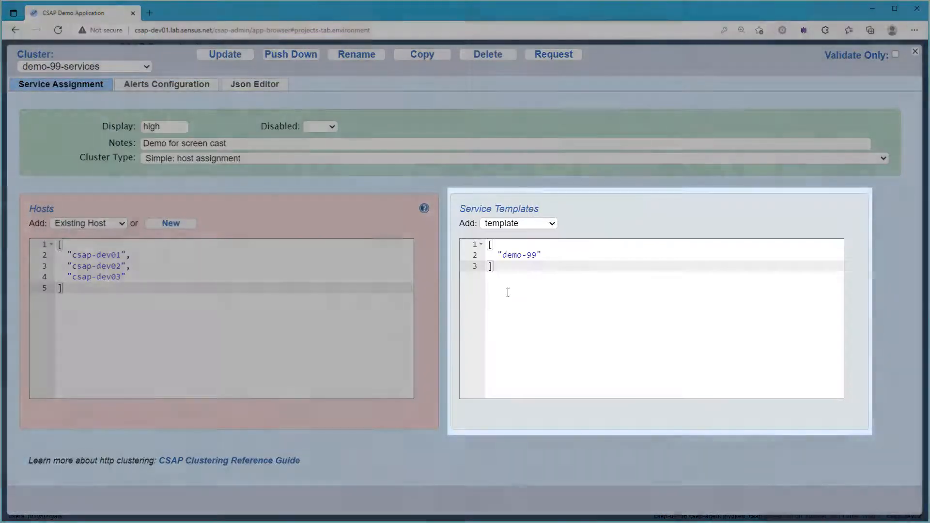
pyautogui.moveTo(505, 286); pyautogui.dragTo(469, 237)
pyautogui.press('BackSpace')
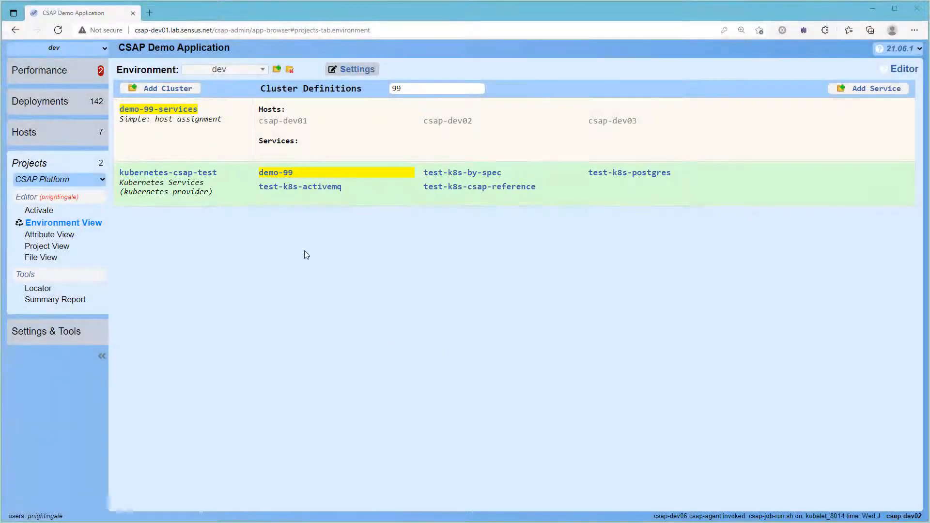
# Step: Open the demo-99 definition assigned to the kubernetes-csap-test cluster, and go to the application definition activation
pyautogui.click(281, 175)
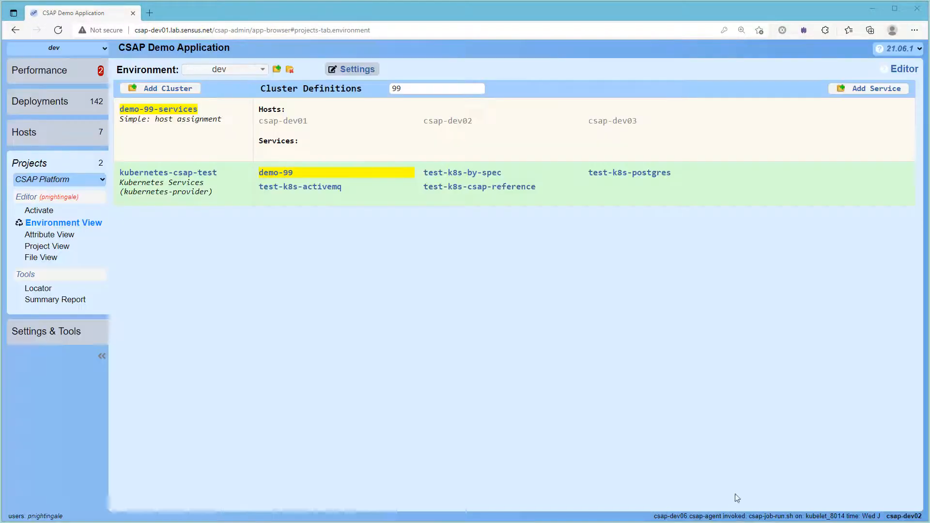
pyautogui.click(39, 211)
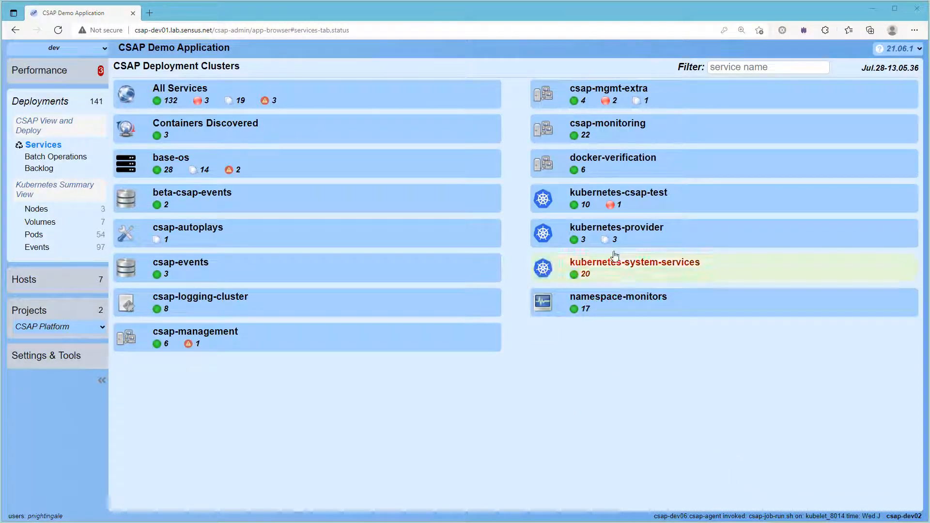
# Step: Deploy the demo-99 service of the kubernetes-csap-test cluster through Kubernetes master csap-dev04
pyautogui.click(648, 200)
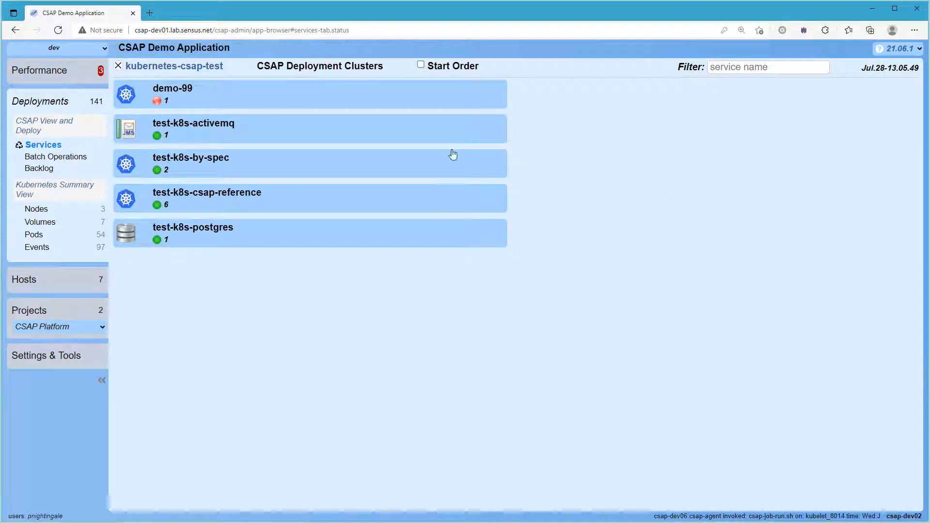
pyautogui.click(215, 104)
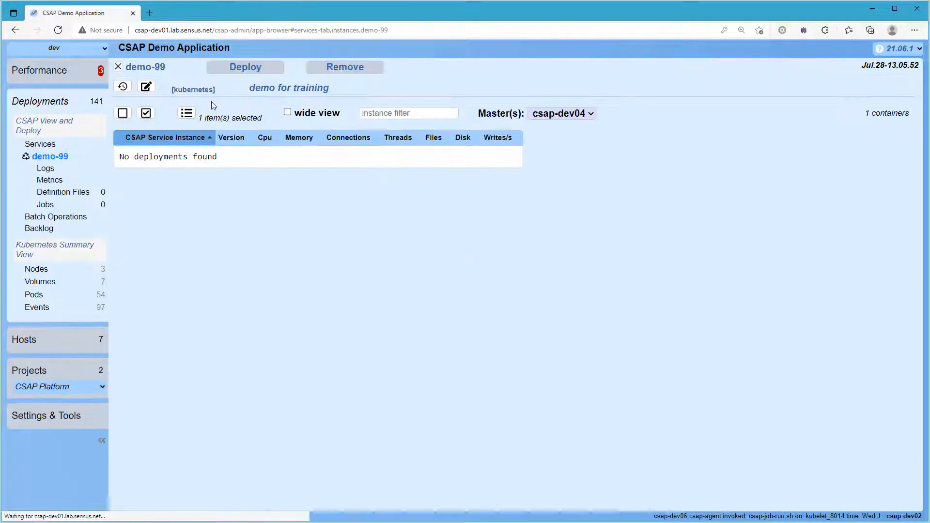
pyautogui.click(254, 71)
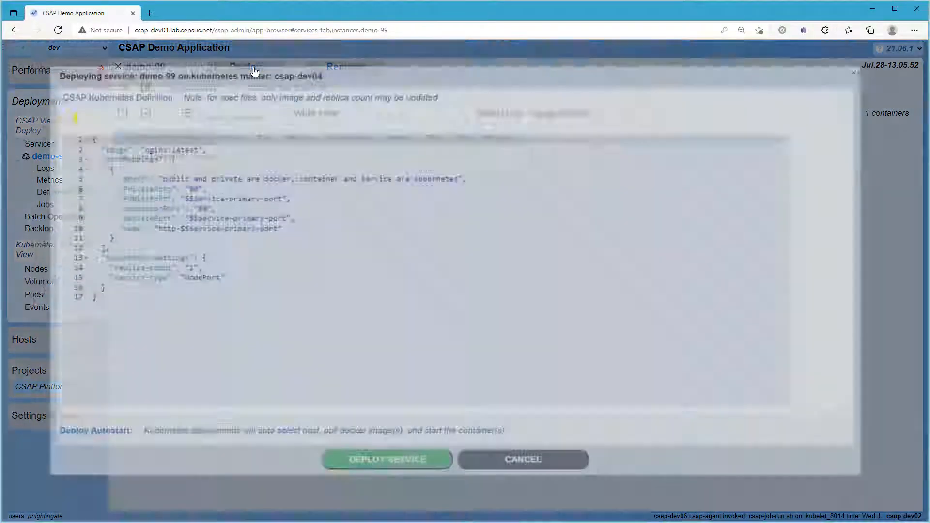
pyautogui.click(416, 460)
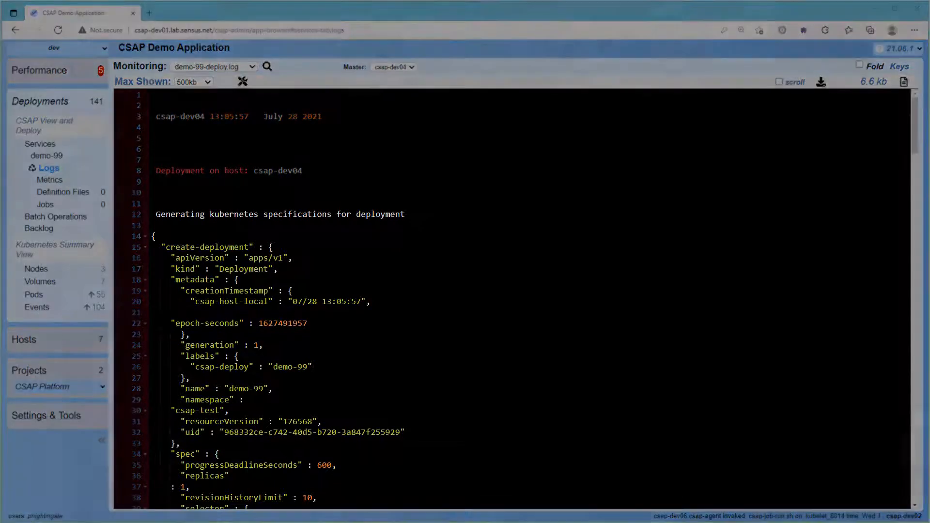
# Step: Review the demo-99 deployment and container logs, and open the logs of its csap-dev06 instance on the host dashboard
pyautogui.moveTo(155, 214); pyautogui.dragTo(396, 214)
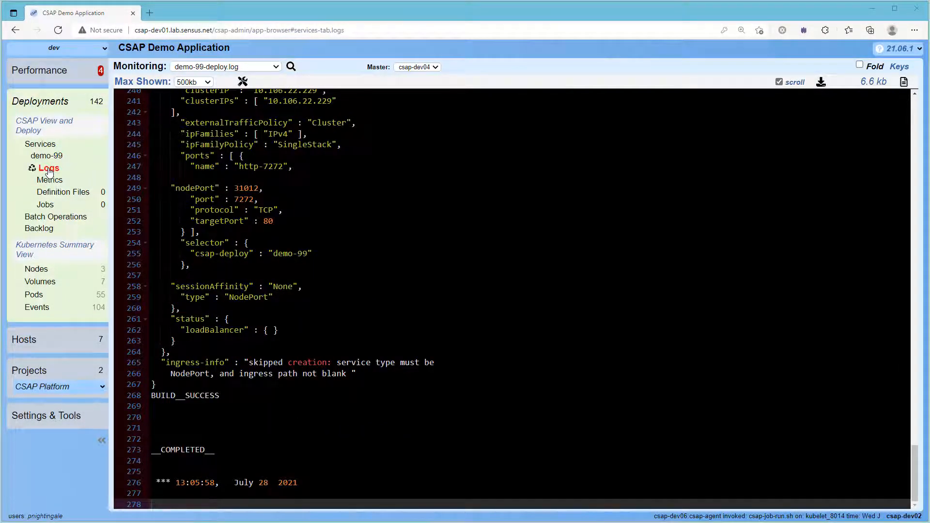
pyautogui.click(49, 170)
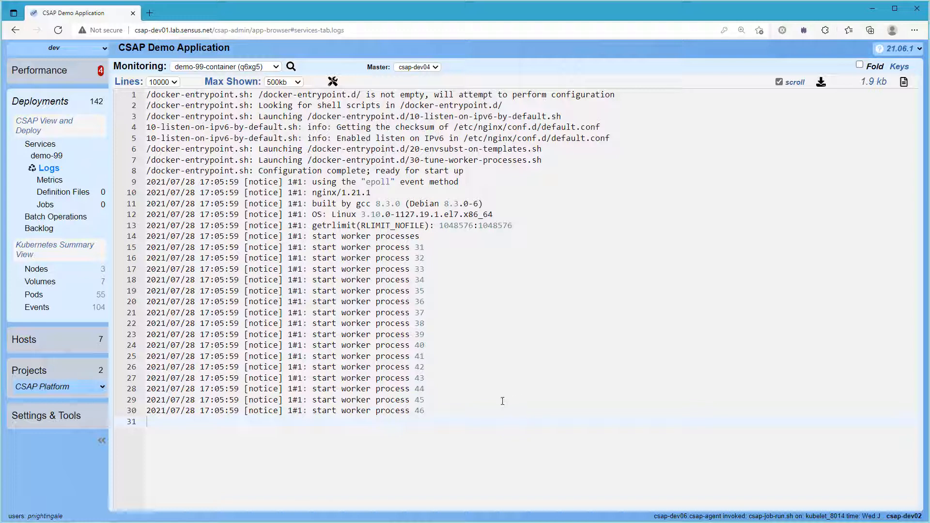
pyautogui.click(49, 155)
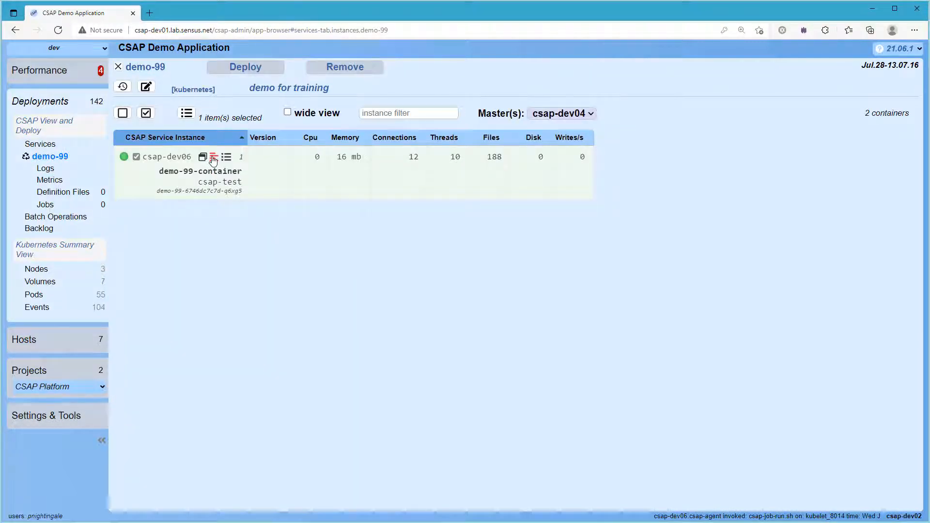
pyautogui.click(213, 158)
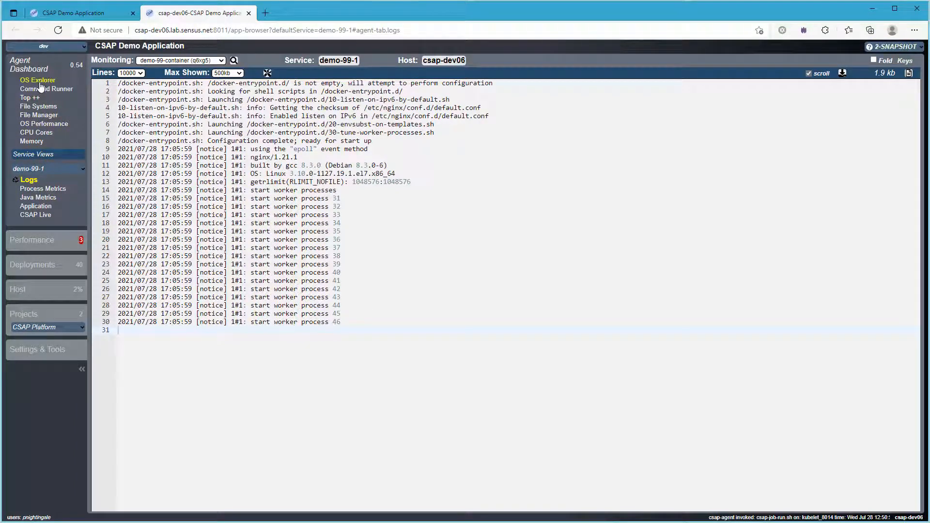
# Step: In the csap-dev06 OS Explorer, limit Kubernetes resources to the csap-test namespace and filter the pods by "demo"
pyautogui.click(38, 81)
pyautogui.hotkey('ctrl', '+')
pyautogui.hotkey('ctrl', '+')
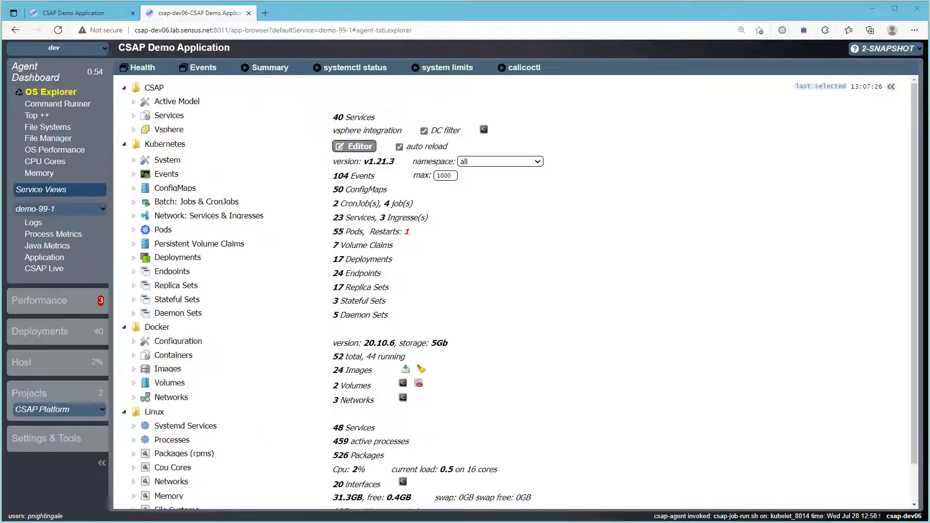
pyautogui.click(492, 165)
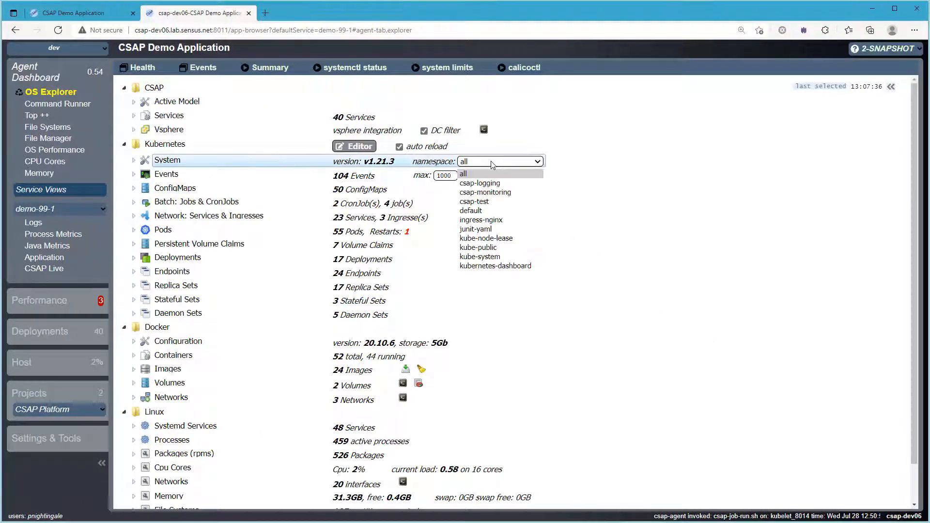
pyautogui.click(492, 197)
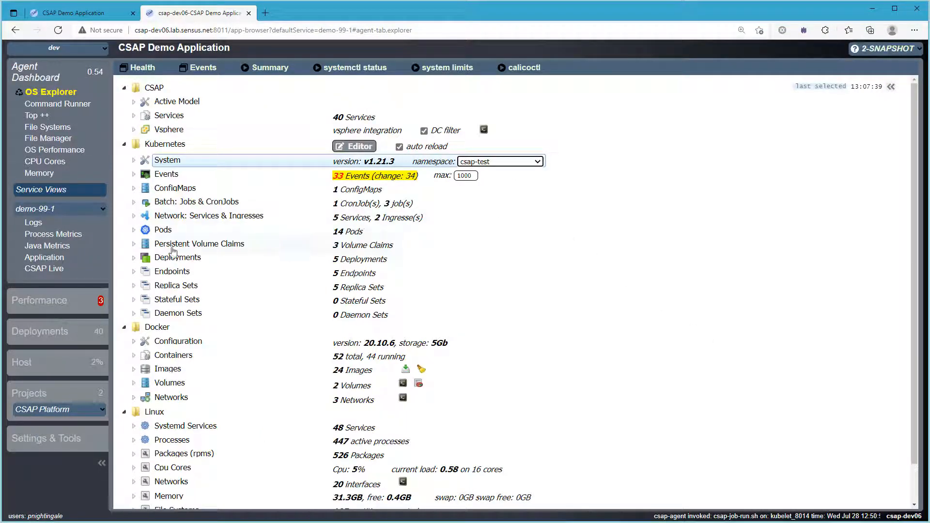
pyautogui.click(133, 230)
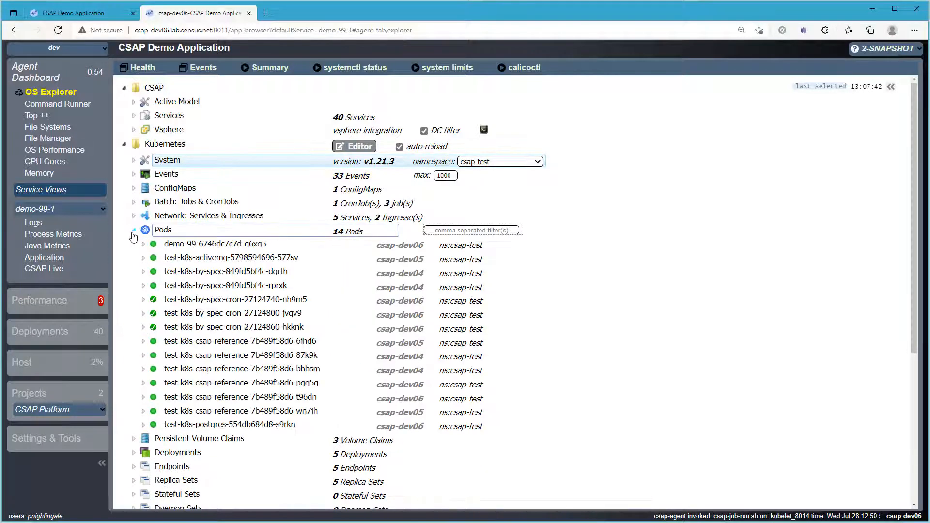
pyautogui.write('demo')
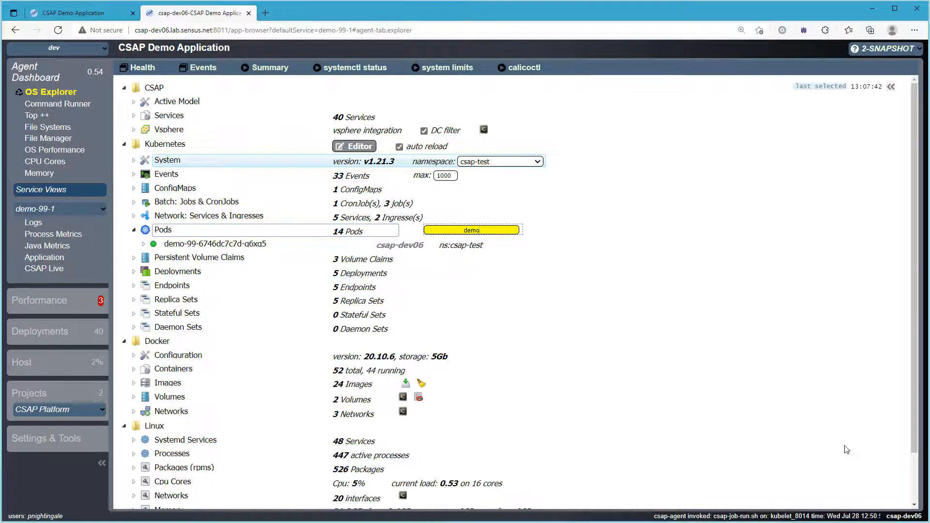
# Step: List the csap-test network services and launch the demo-99-service page through its node port 31012
pyautogui.click(135, 218)
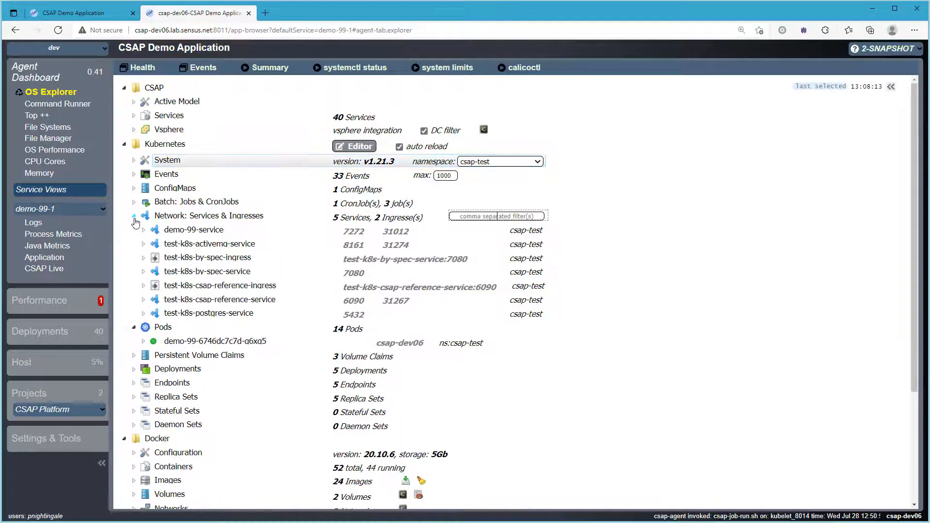
pyautogui.click(192, 232)
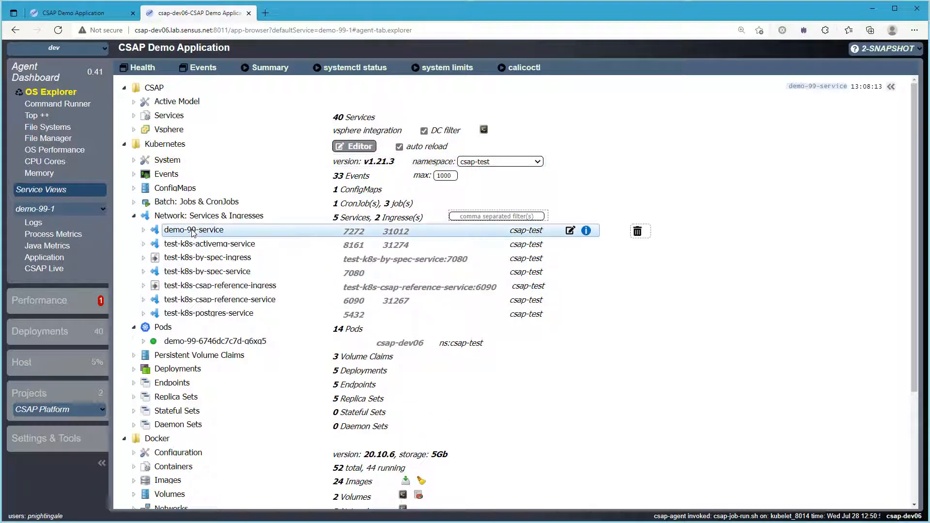
pyautogui.click(397, 235)
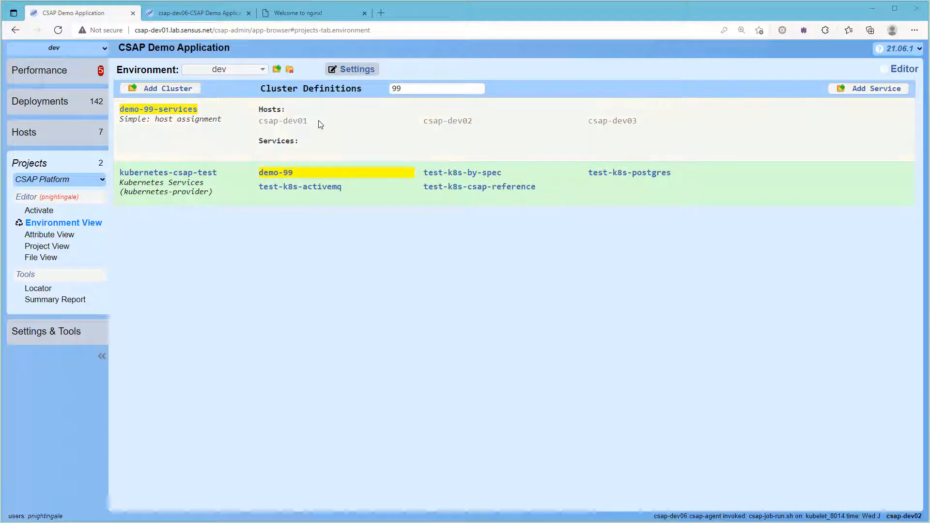
# Step: Create a new service definition named demo-98 in the dev environment
pyautogui.click(860, 92)
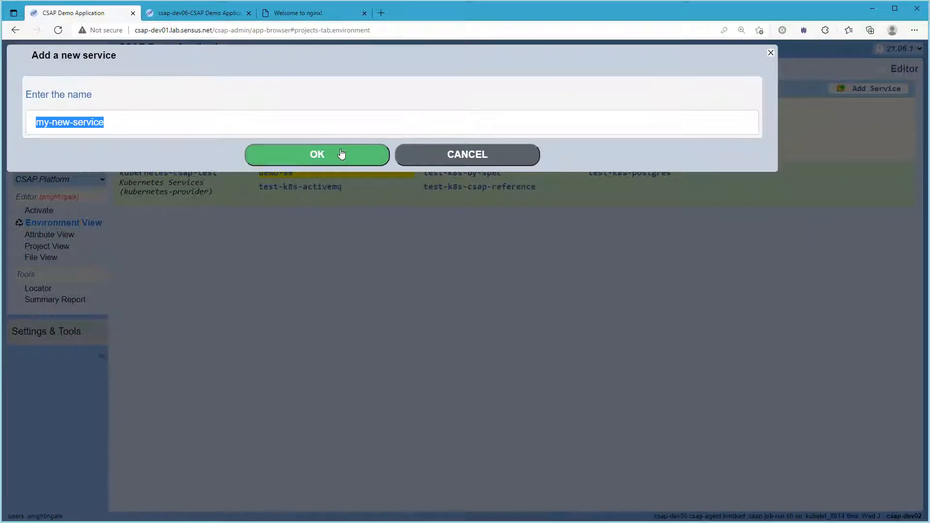
pyautogui.write('demo-98')
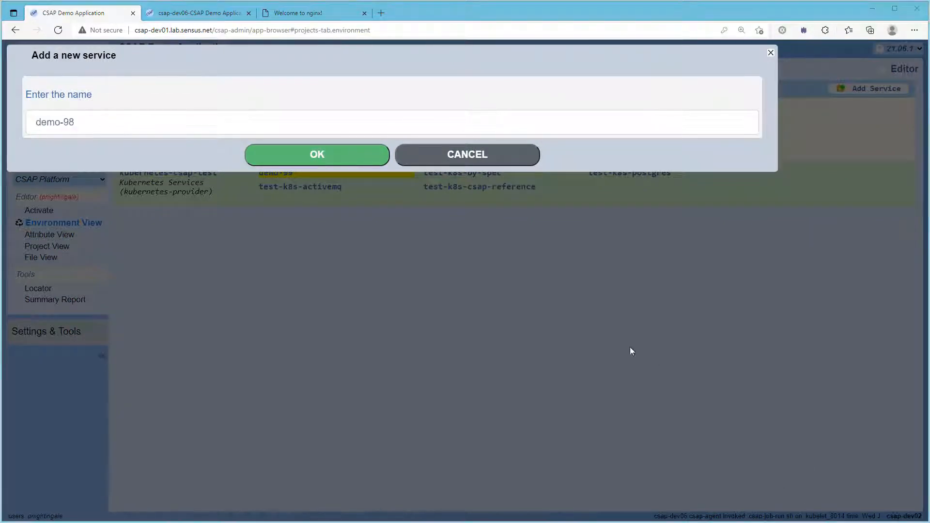
pyautogui.click(357, 165)
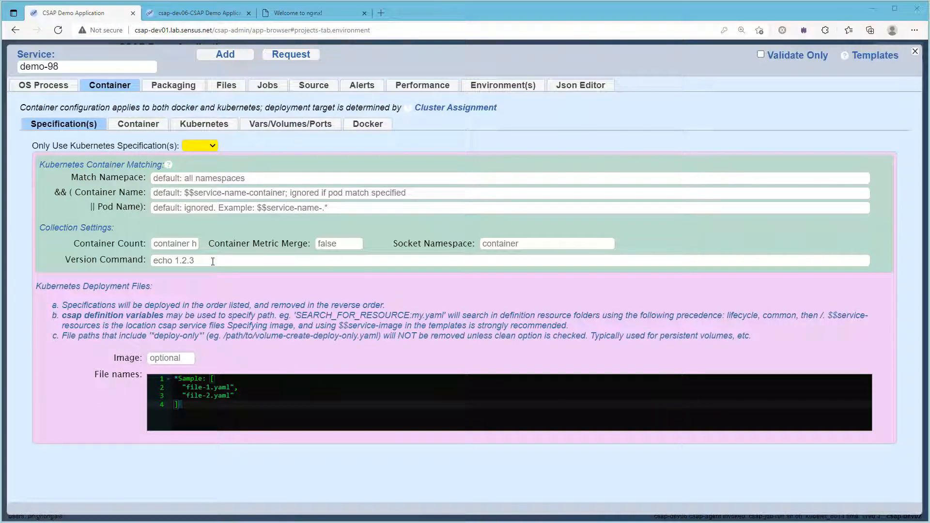
# Step: Make demo-98 use only Kubernetes specifications, with nginx-replica.yaml as its single deployment file
pyautogui.click(209, 147)
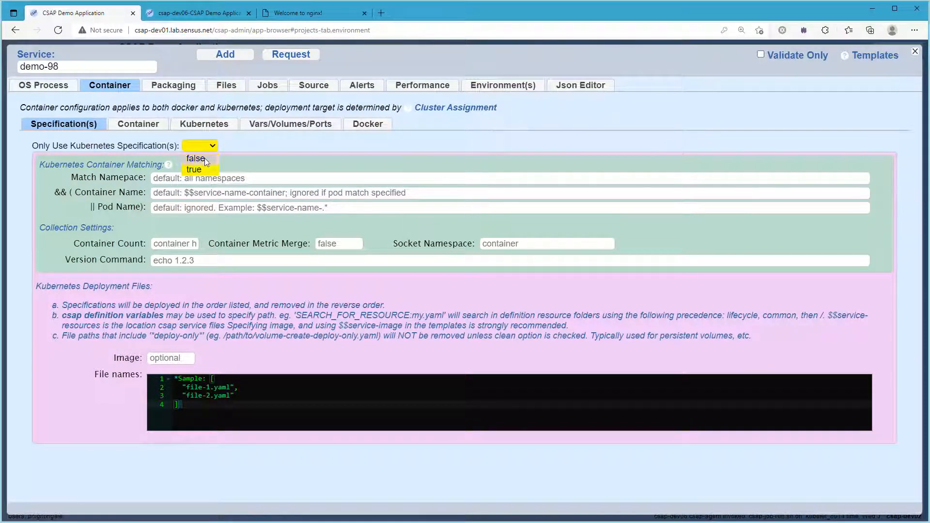
pyautogui.click(203, 168)
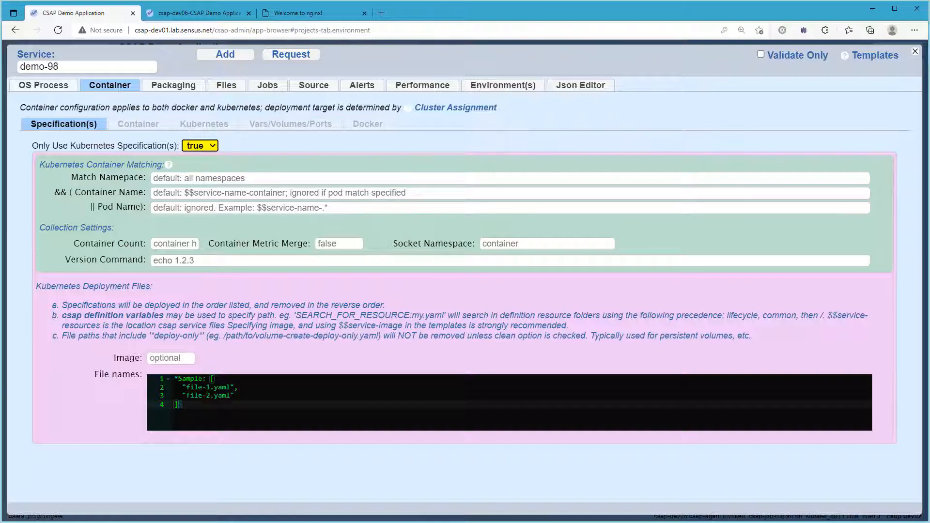
pyautogui.moveTo(207, 379); pyautogui.dragTo(169, 380)
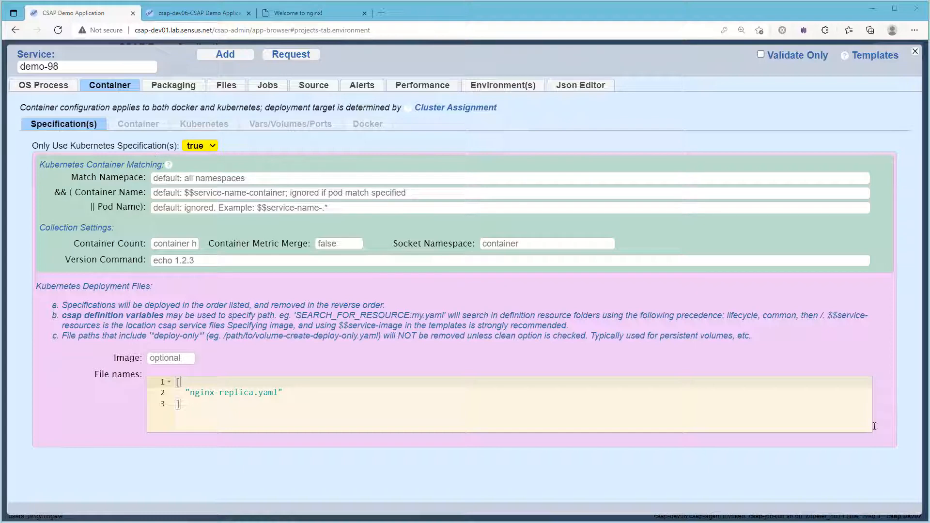
# Step: Add a Kubernetes Deployment resource file named nginx-replica.yaml to demo-98
pyautogui.click(226, 85)
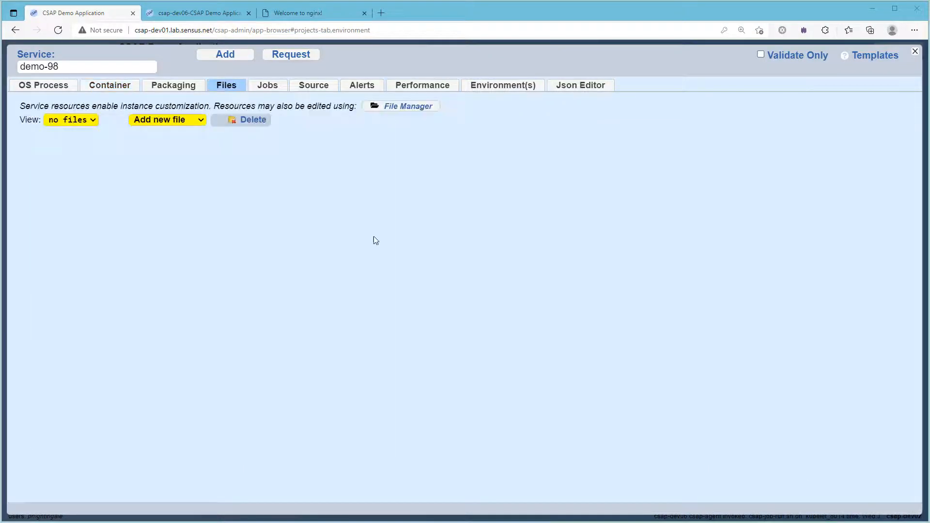
pyautogui.click(196, 120)
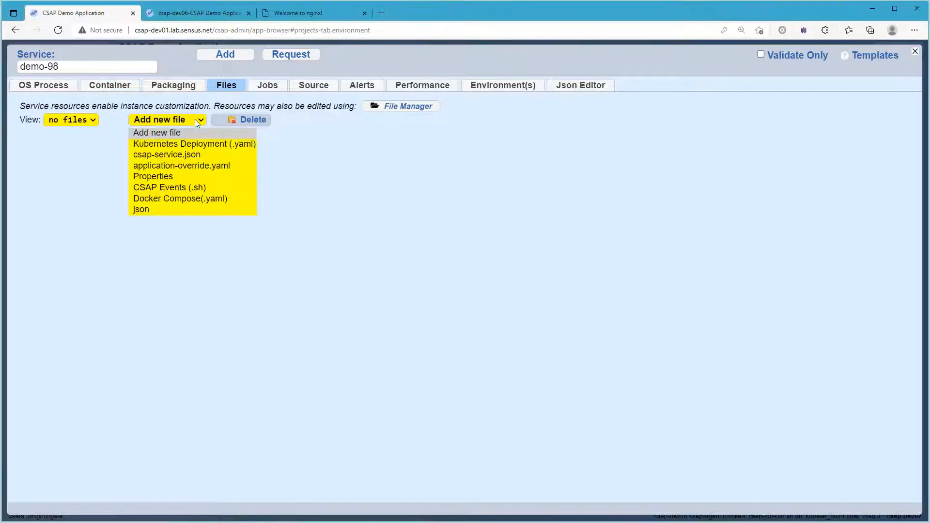
pyautogui.click(195, 144)
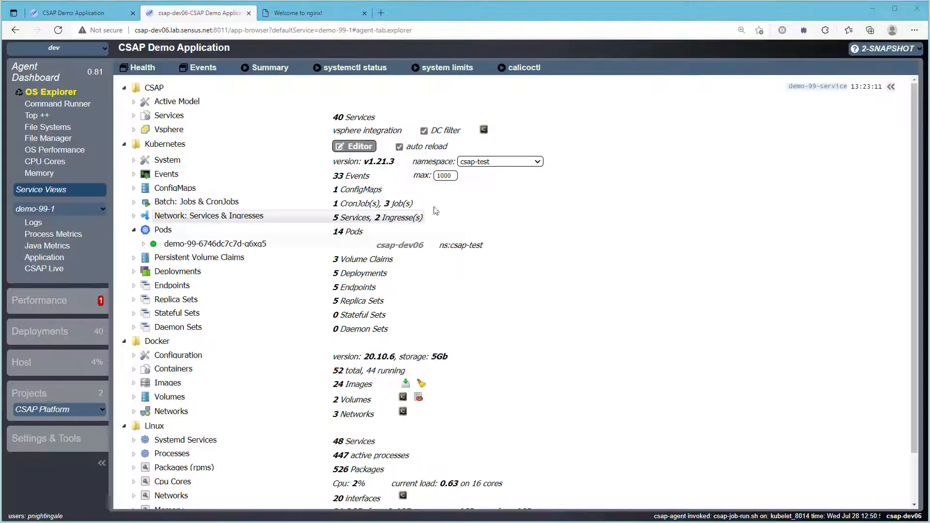
# Step: Load the nginx-simple.yaml sample into the csap-dev06 Kubernetes editor and copy its entire content
pyautogui.click(354, 146)
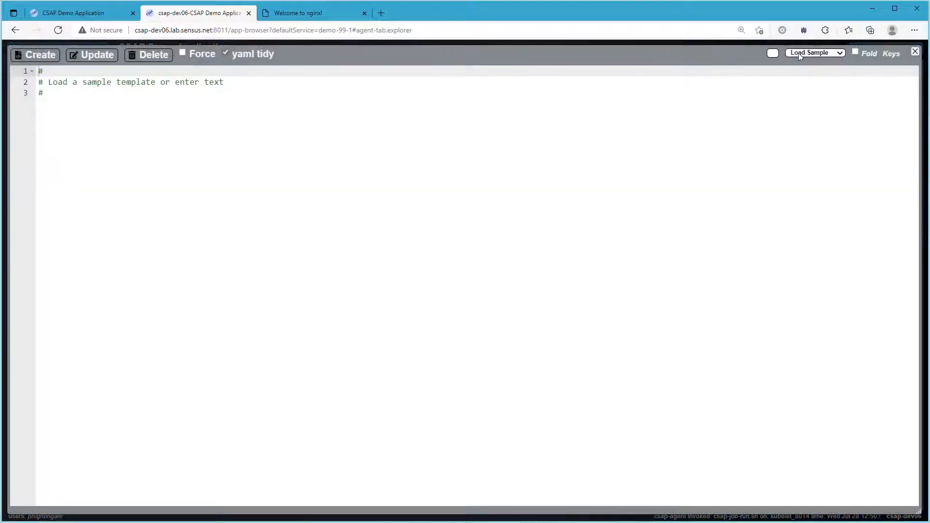
pyautogui.click(799, 54)
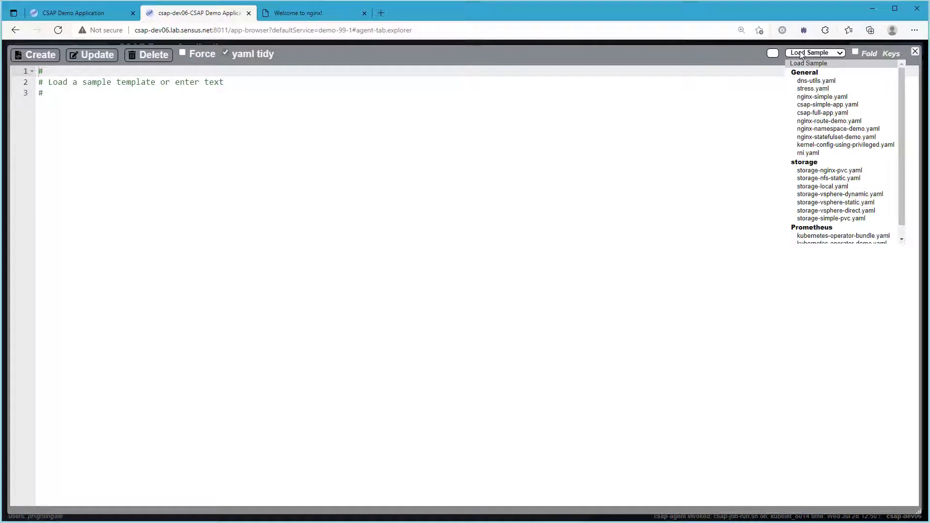
pyautogui.click(822, 97)
pyautogui.click(566, 143)
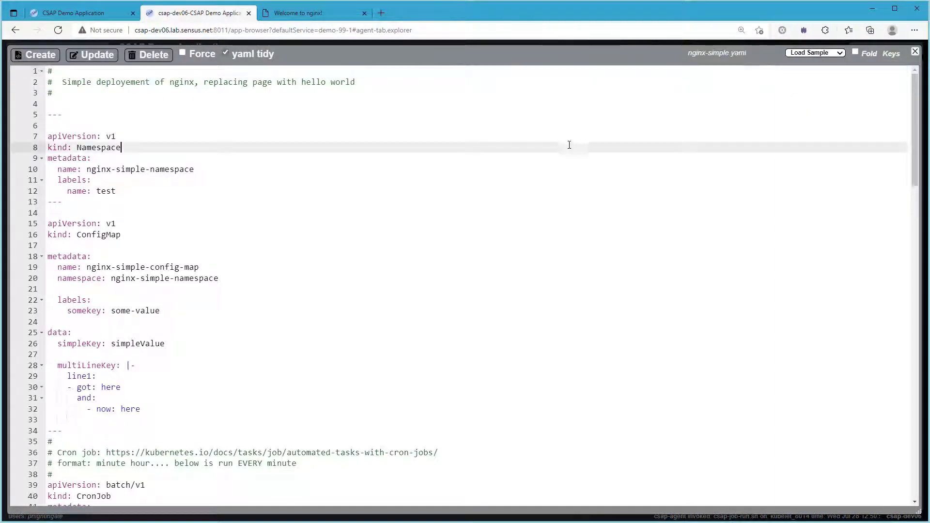
pyautogui.hotkey('ctrl', 'a')
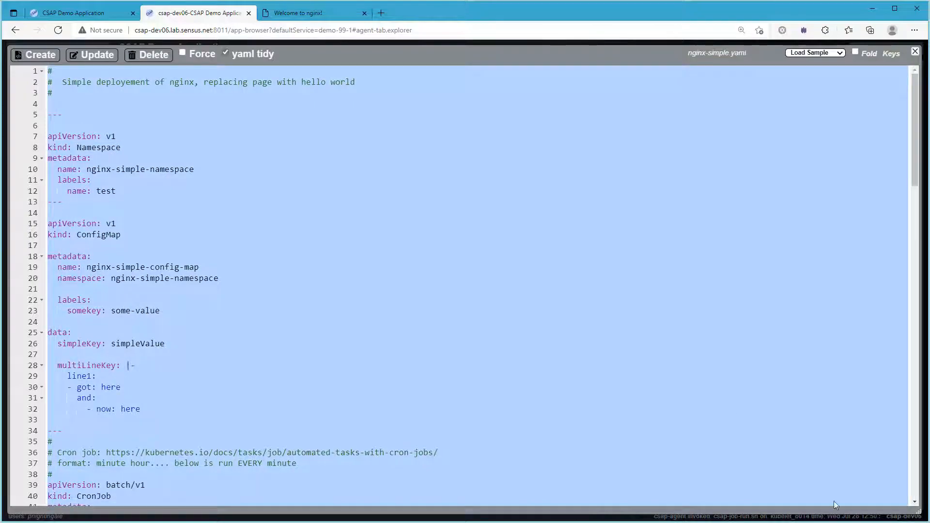
pyautogui.hotkey('ctrl', 'c')
# Step: Paste the copied sample into demo-98's nginx-replica.yaml and add the service to the project
pyautogui.hotkey('ctrl', 'shift', 'Tab')
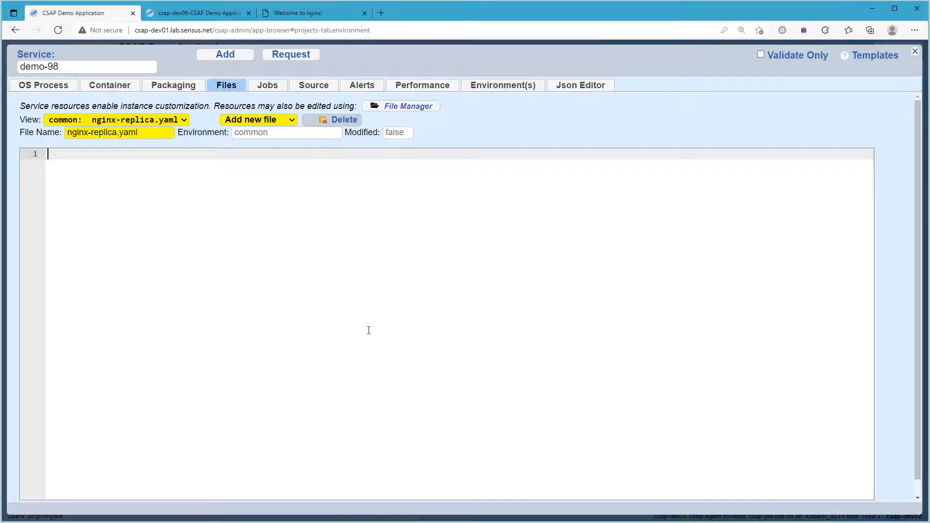
pyautogui.hotkey('ctrl', 'v')
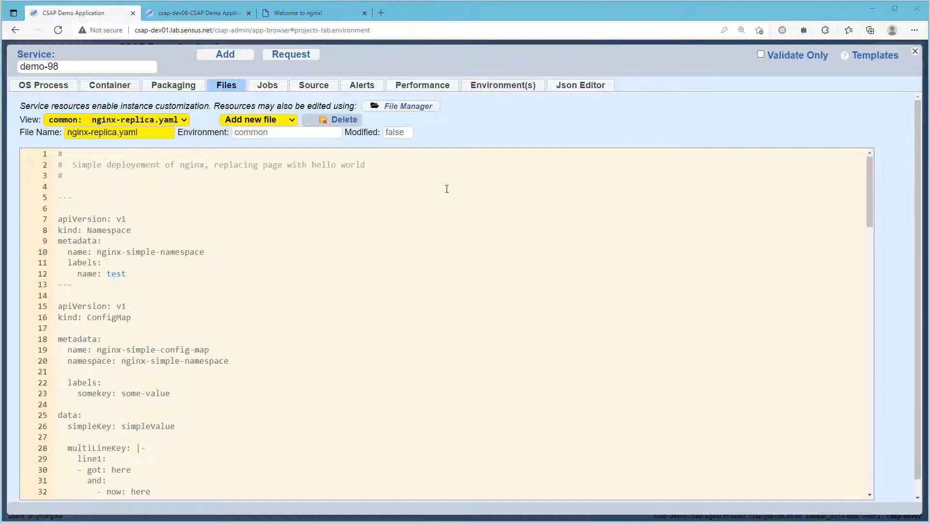
pyautogui.click(234, 57)
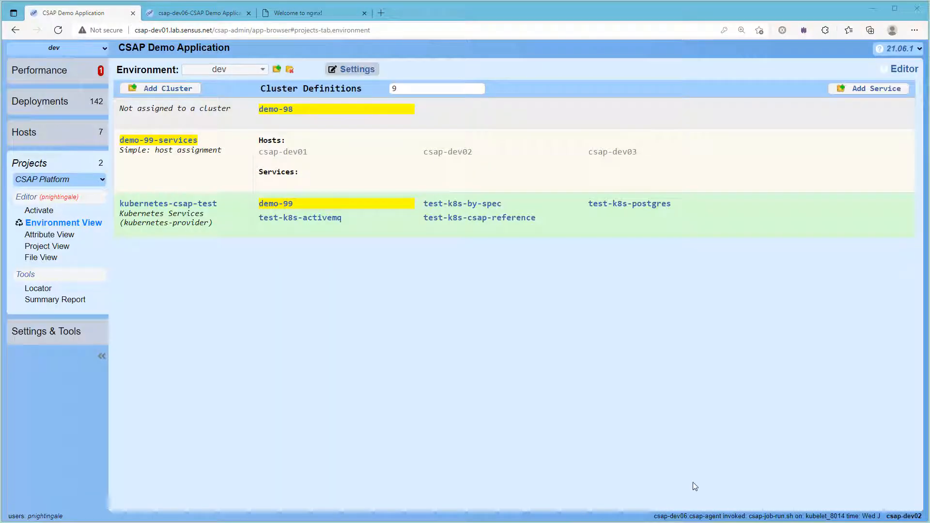
# Step: Assign the demo-98 template to the kubernetes-csap-test cluster and update the cluster definition
pyautogui.click(173, 207)
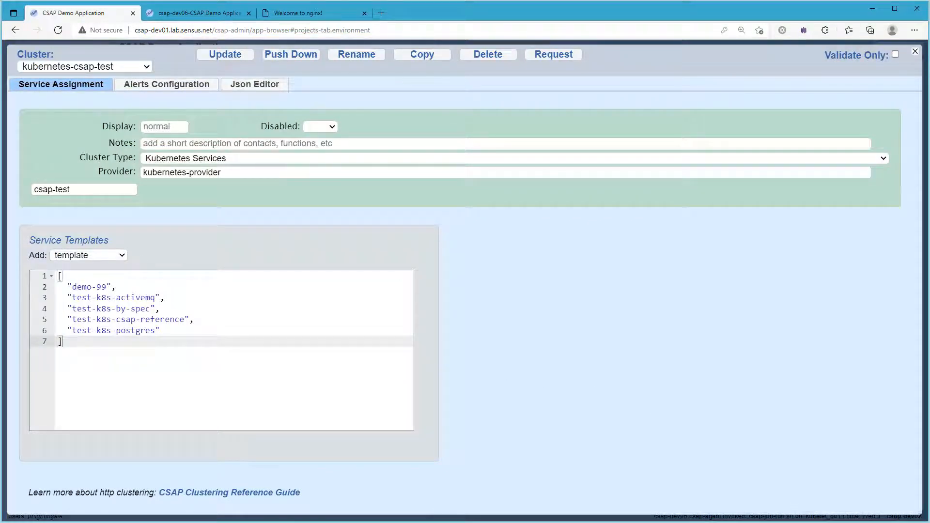
pyautogui.click(213, 58)
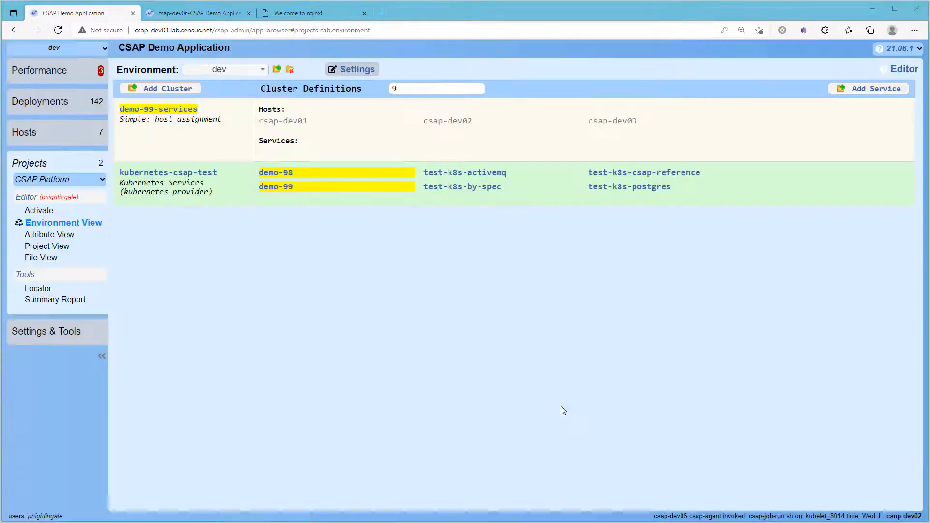
# Step: Activate the updated application definition on the dev environment's hosts with the Test operation and confirm it
pyautogui.click(40, 211)
pyautogui.click(230, 93)
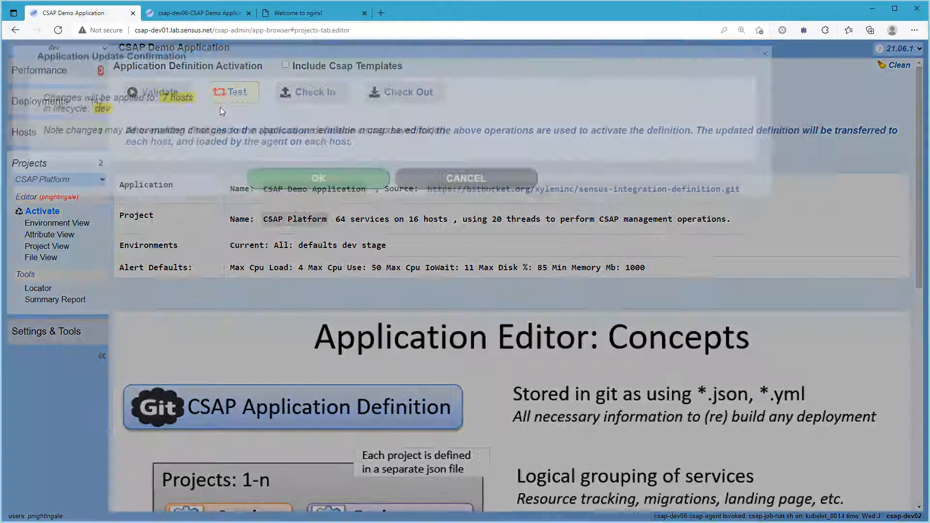
pyautogui.click(294, 182)
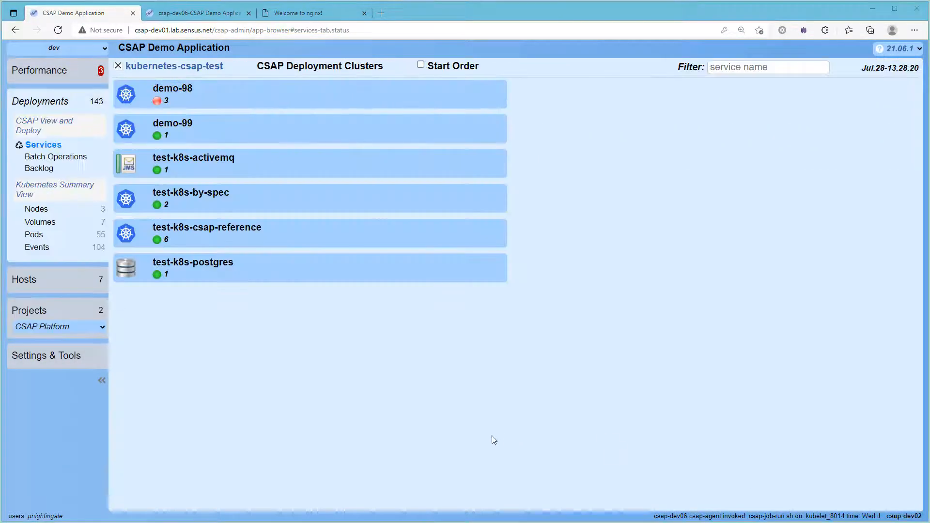
# Step: Set the Deployment's container name to $$service-name in demo-98's nginx-replica.yaml, save the file, and open the project's activation view
pyautogui.click(212, 100)
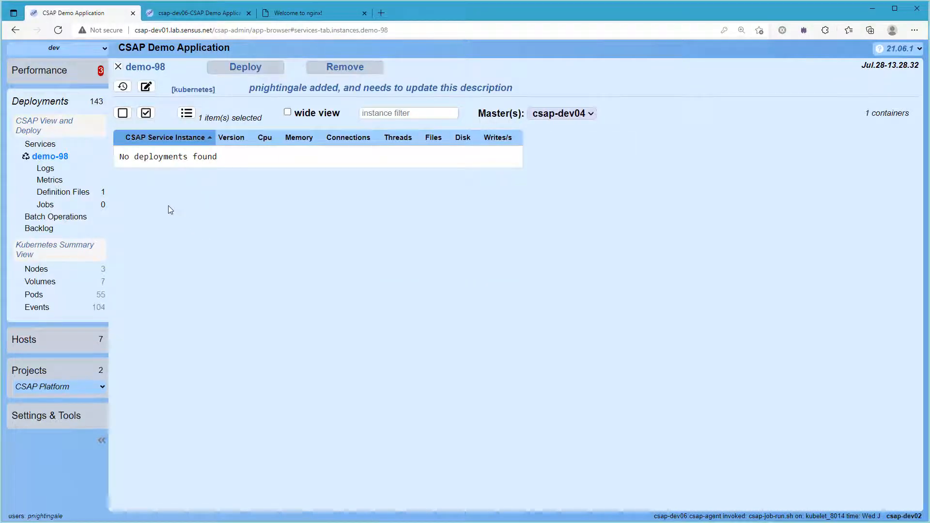
pyautogui.click(76, 194)
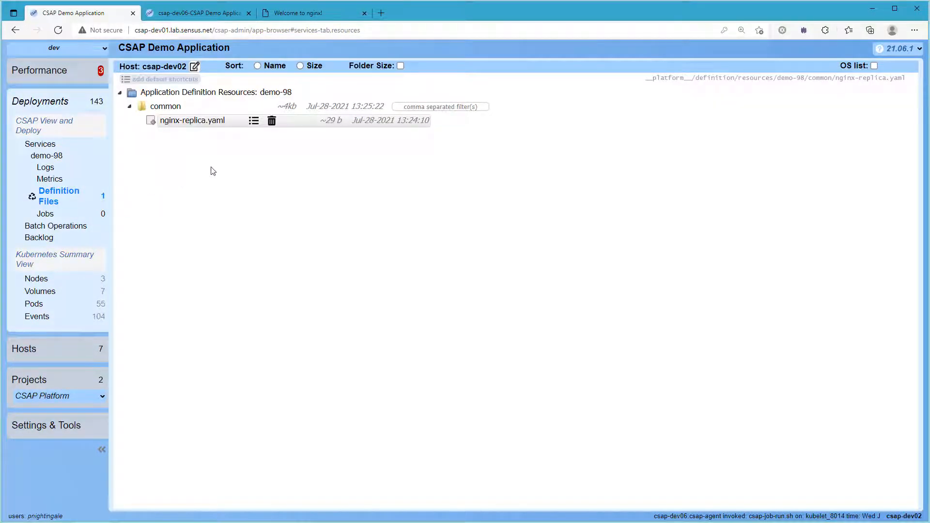
pyautogui.click(192, 121)
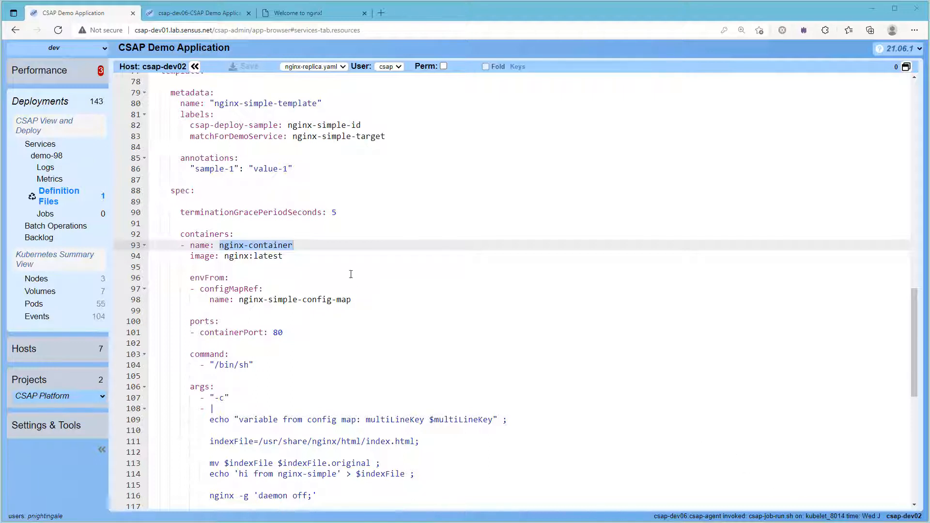
pyautogui.hotkey('ctrl', 'v')
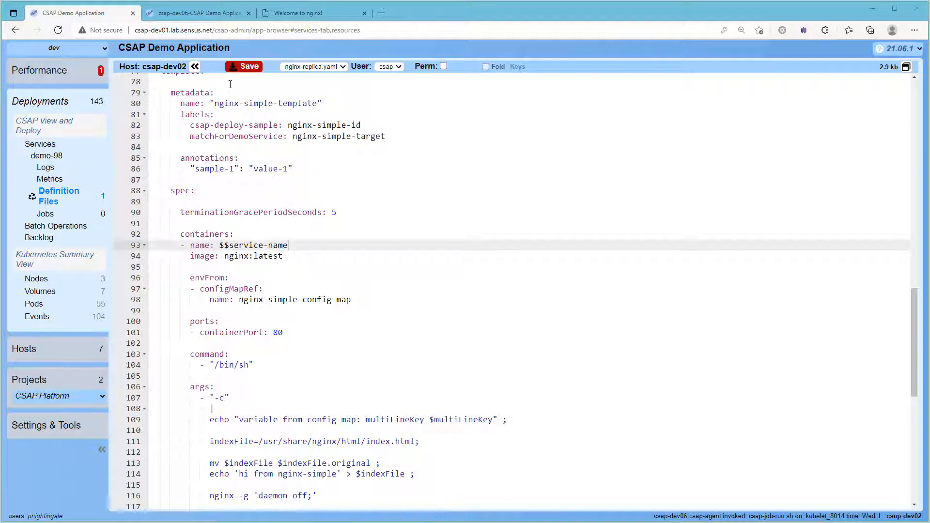
pyautogui.click(244, 67)
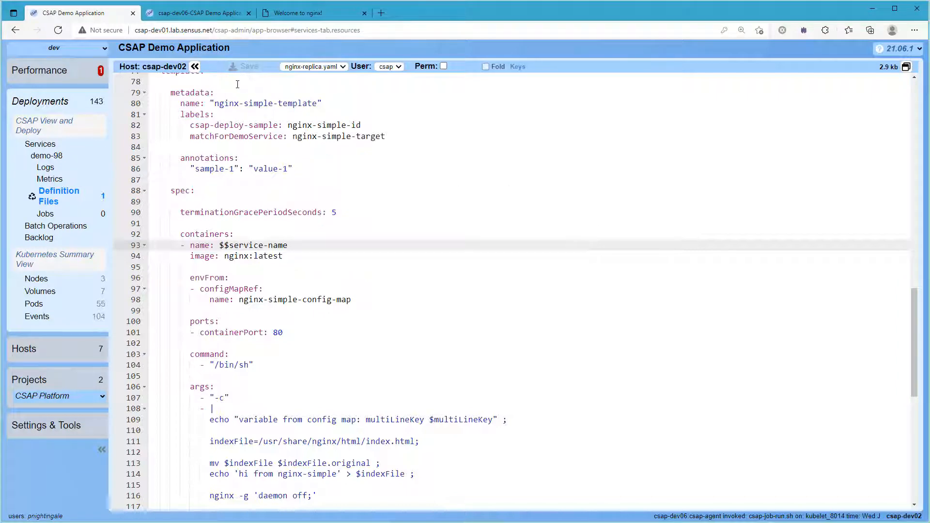
pyautogui.click(47, 376)
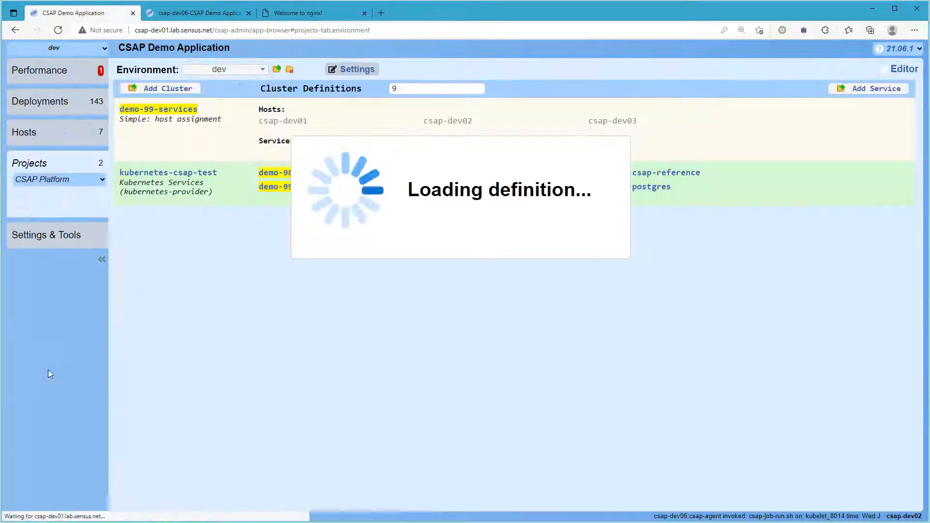
pyautogui.click(41, 210)
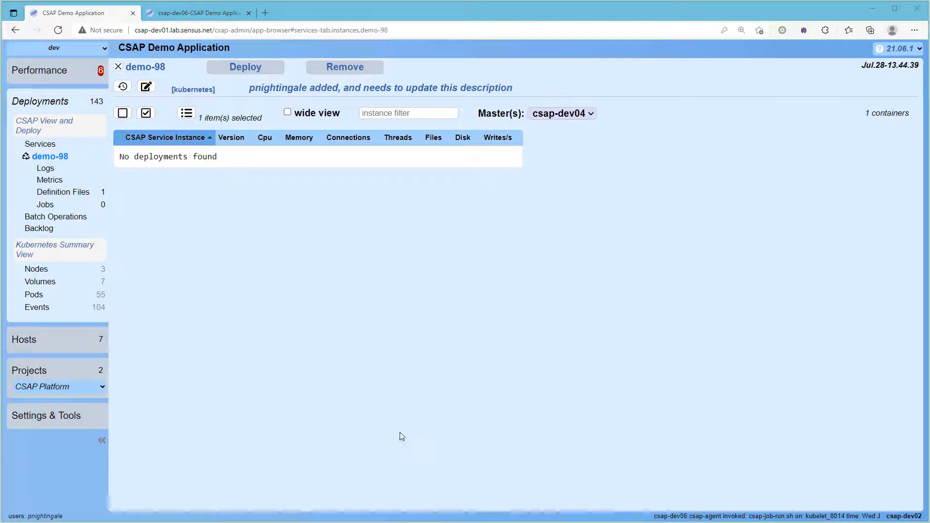
# Step: Review the namespace in demo-98's nginx-replica.yaml against the service's Kubernetes container matching and collection settings
pyautogui.click(147, 88)
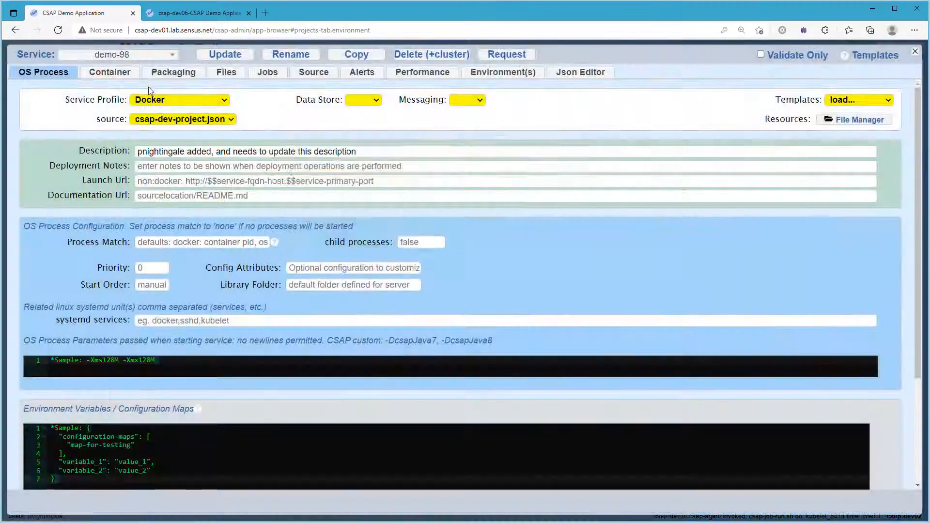
pyautogui.click(225, 75)
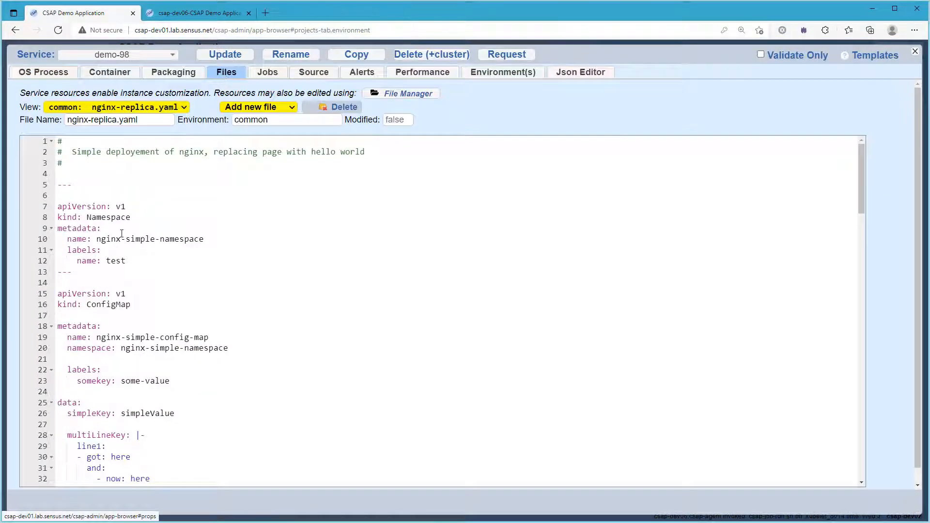
pyautogui.moveTo(108, 239); pyautogui.dragTo(167, 239)
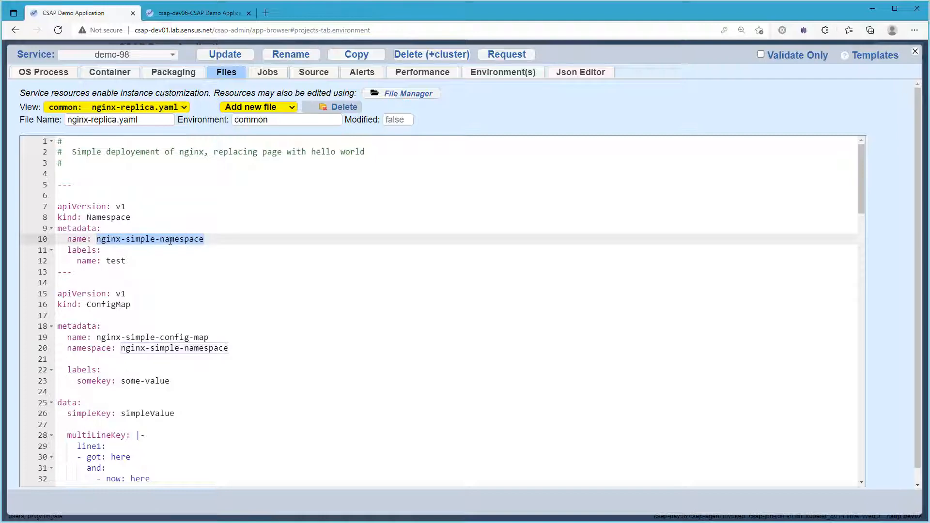
pyautogui.click(109, 76)
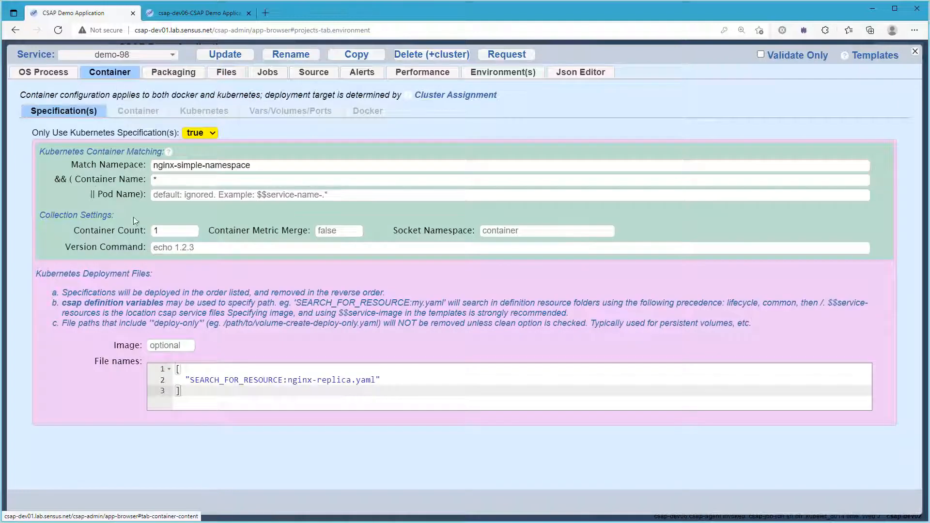
pyautogui.moveTo(257, 167); pyautogui.dragTo(144, 166)
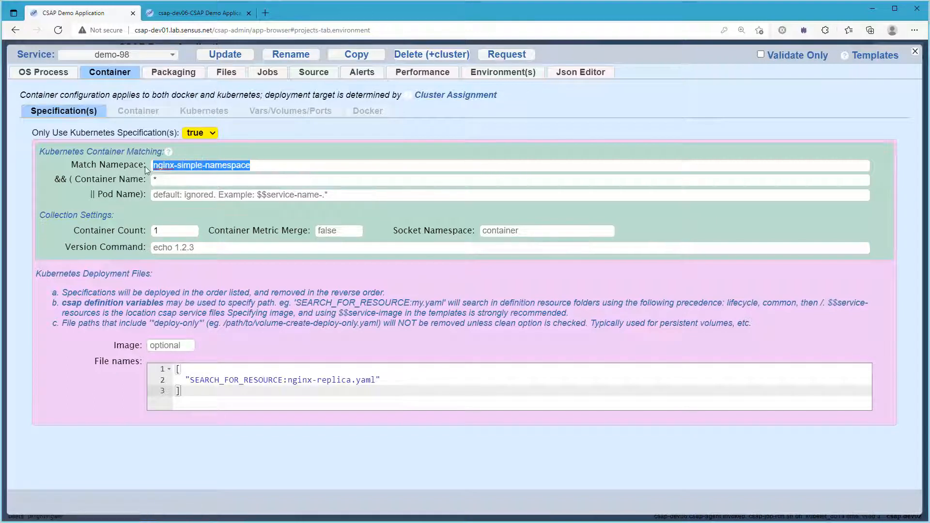
pyautogui.press('Tab')
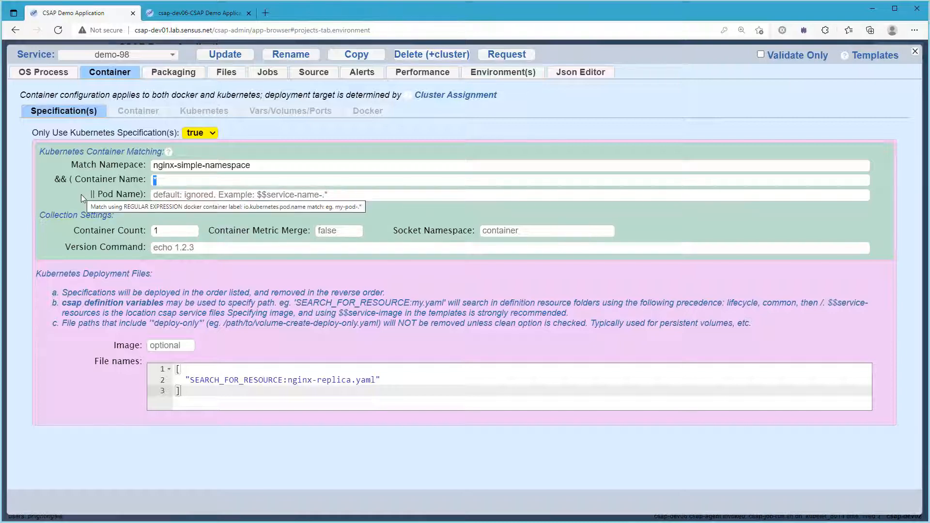
pyautogui.click(177, 229)
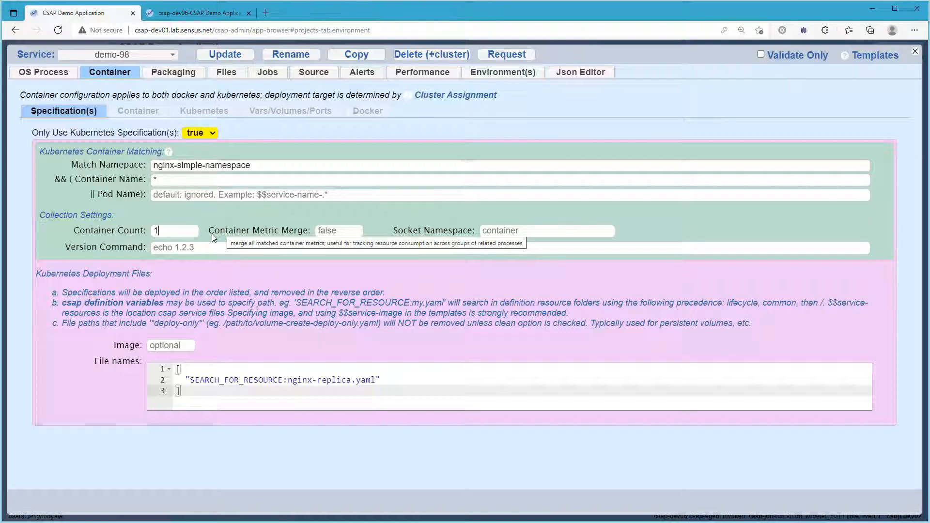
pyautogui.click(208, 213)
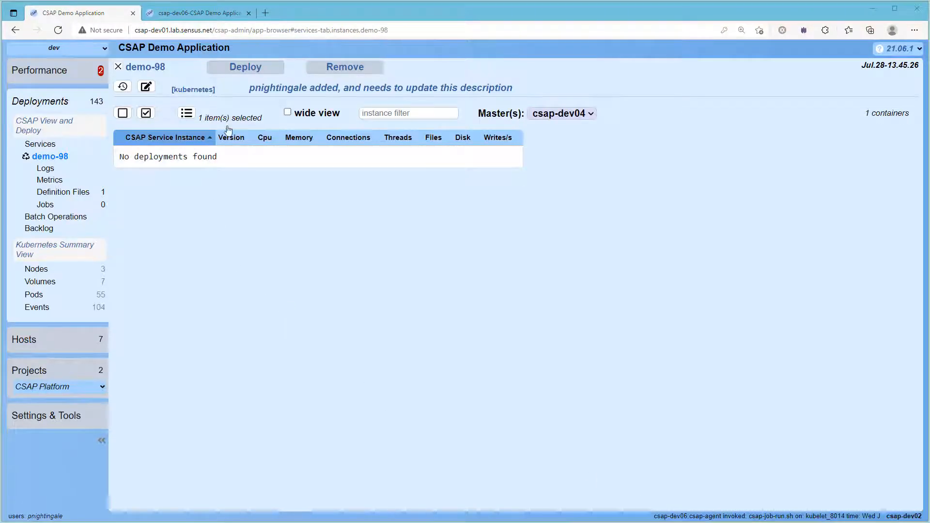
# Step: Deploy demo-98 through Kubernetes master csap-dev04 using its nginx-replica.yaml specification
pyautogui.click(245, 68)
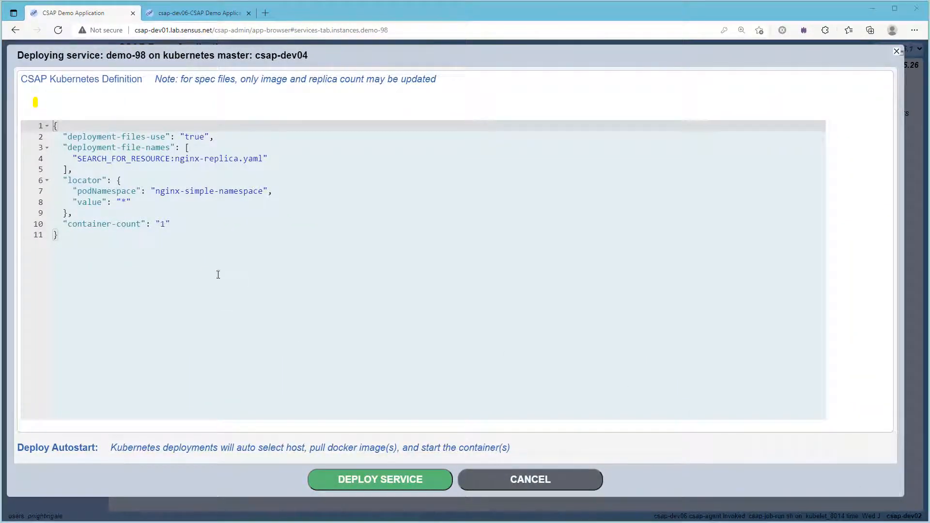
pyautogui.doubleClick(114, 159)
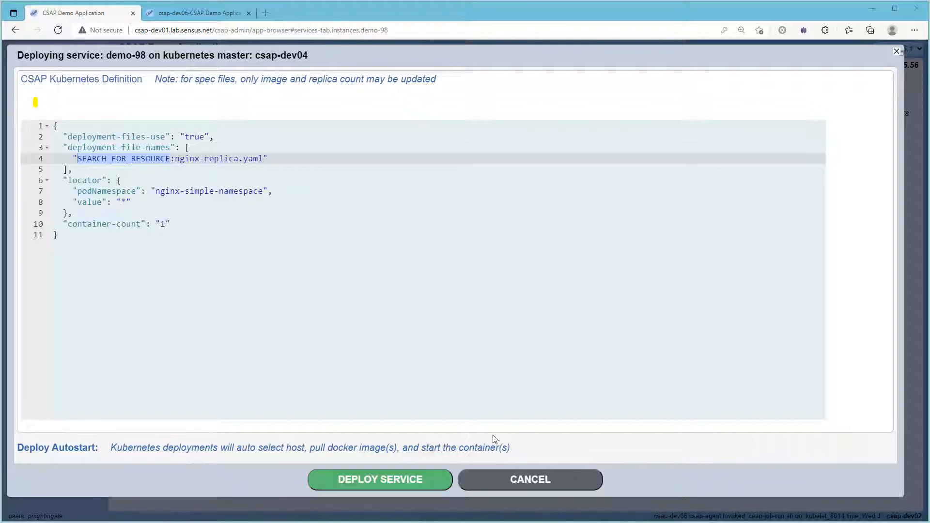
pyautogui.click(379, 480)
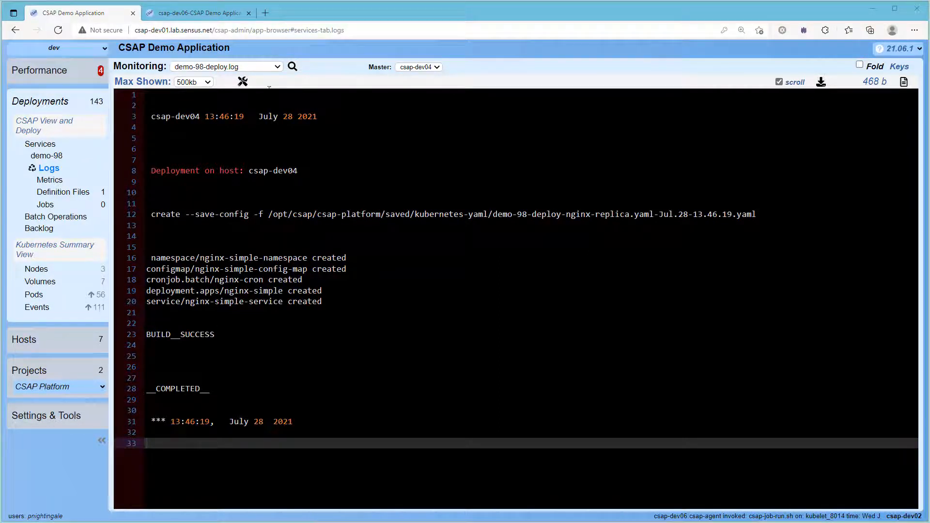
# Step: Examine the deployed demo-98/nginx-replica.yaml in the service logs and check the container name in its Deployment section
pyautogui.click(268, 68)
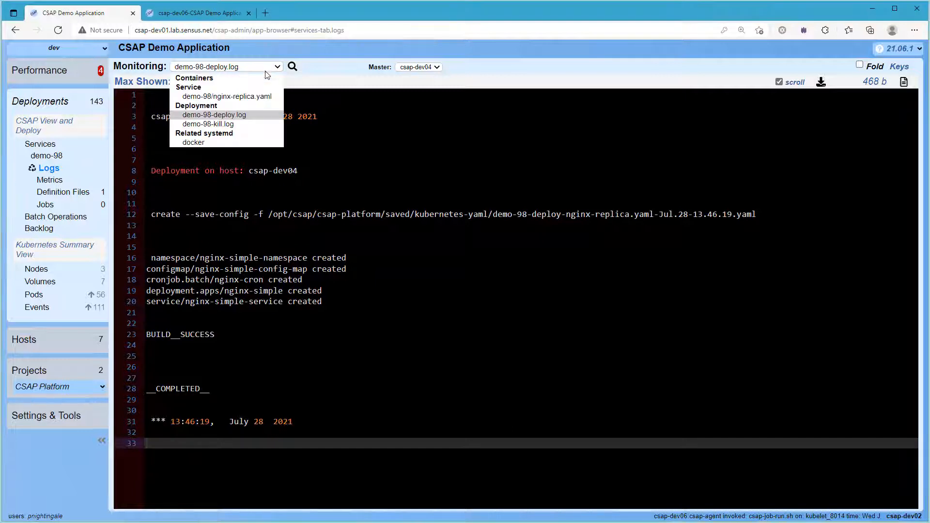
pyautogui.click(260, 96)
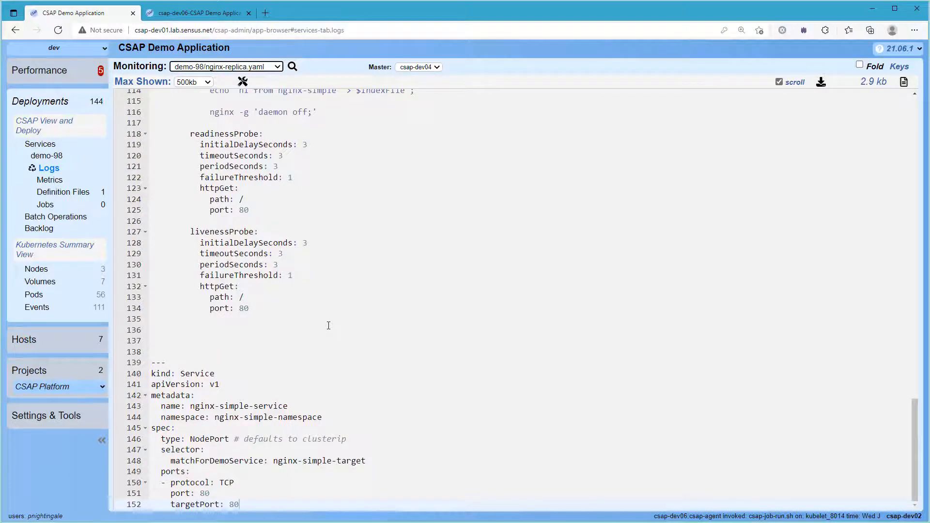
pyautogui.scroll(10, 328, 325)
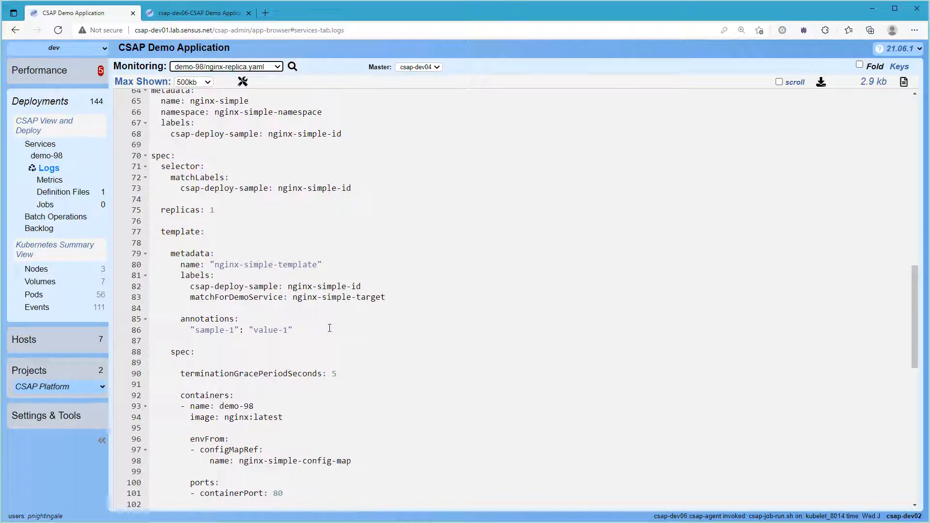
pyautogui.scroll(2, 328, 327)
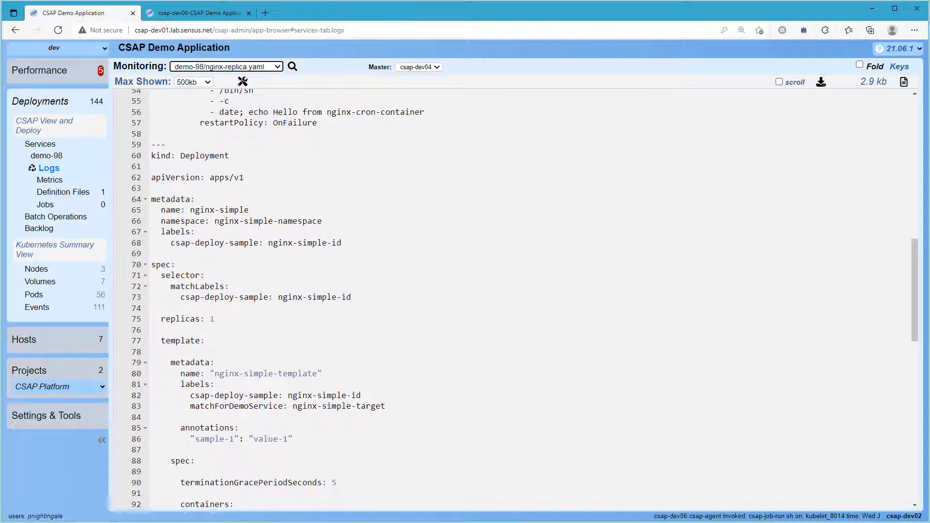
pyautogui.scroll(-4, 481, 360)
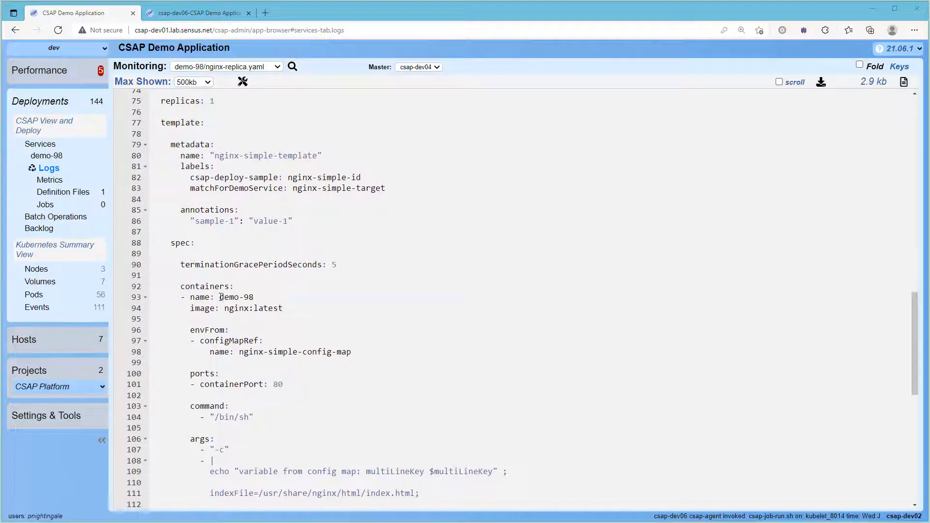
pyautogui.moveTo(220, 297); pyautogui.dragTo(255, 297)
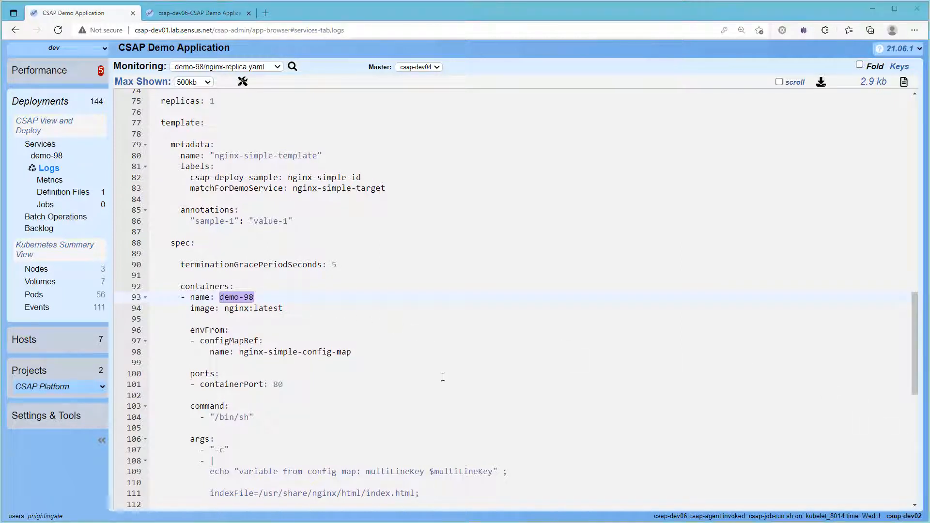
# Step: View the demo-98 container's log, clear the displayed output, and open the log of its instance on csap-dev06
pyautogui.click(47, 171)
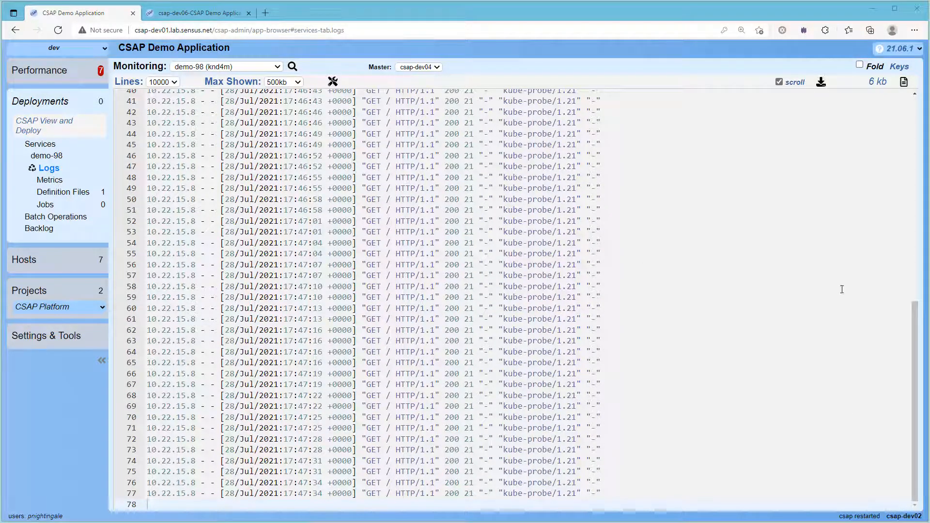
pyautogui.click(904, 81)
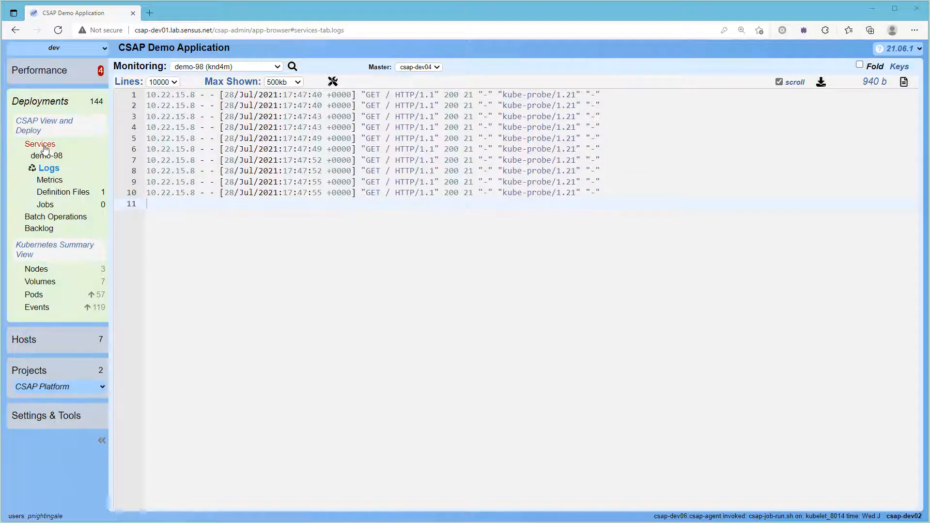
pyautogui.click(51, 159)
pyautogui.click(51, 159)
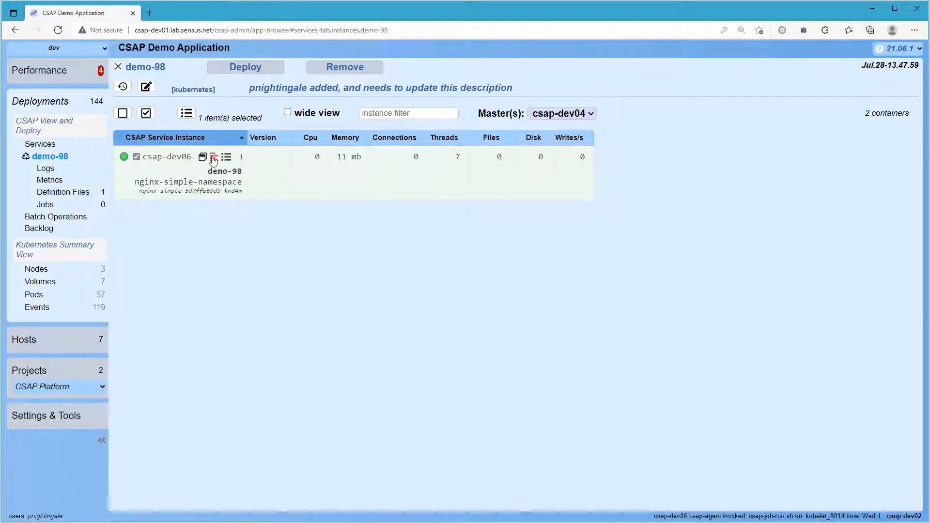
pyautogui.click(213, 157)
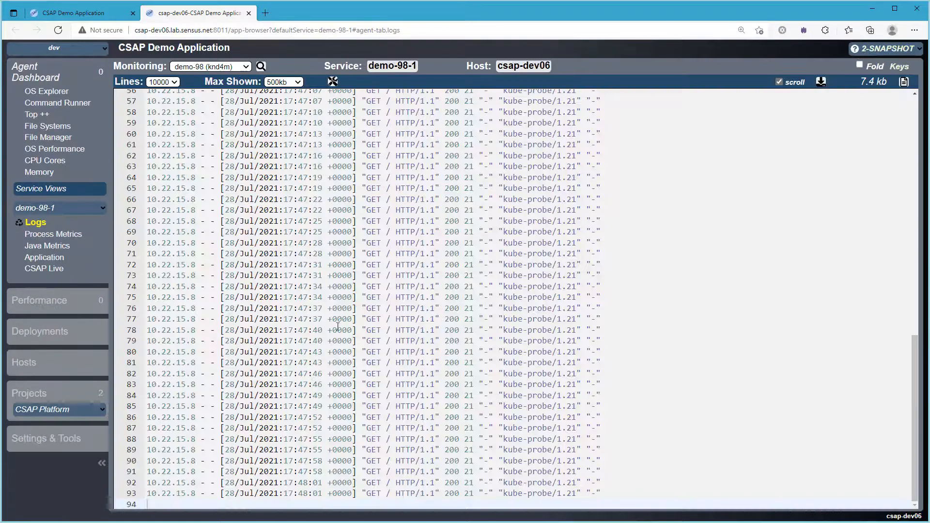
# Step: Filter csap-dev06's Kubernetes resources to nginx-simple-namespace in the OS Explorer and inspect the nginx-simple pod
pyautogui.click(49, 94)
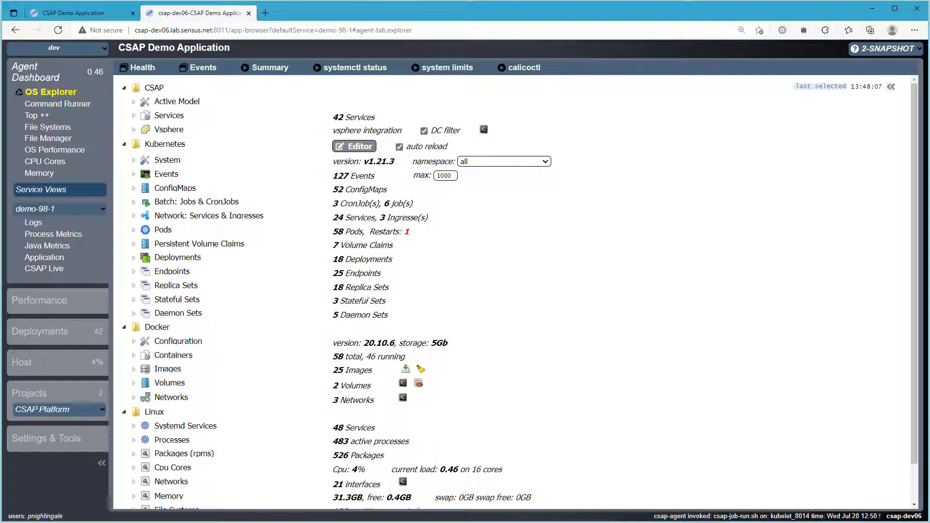
pyautogui.click(499, 162)
pyautogui.click(489, 275)
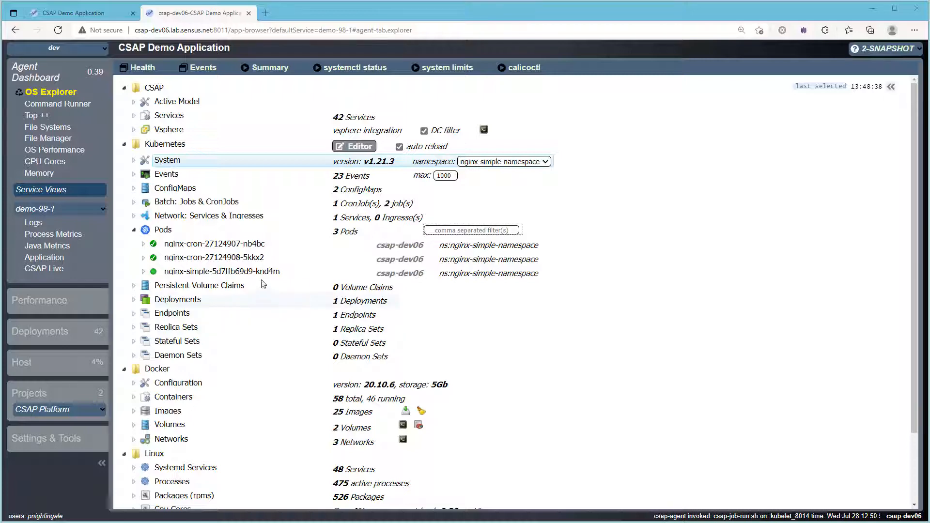
pyautogui.click(248, 273)
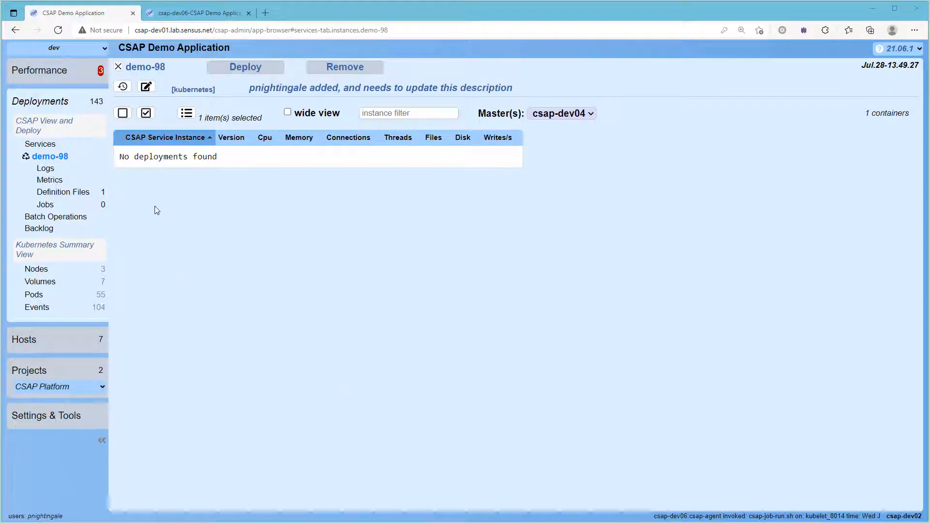
# Step: Examine demo-98's event history and return to its deployment instances
pyautogui.click(123, 88)
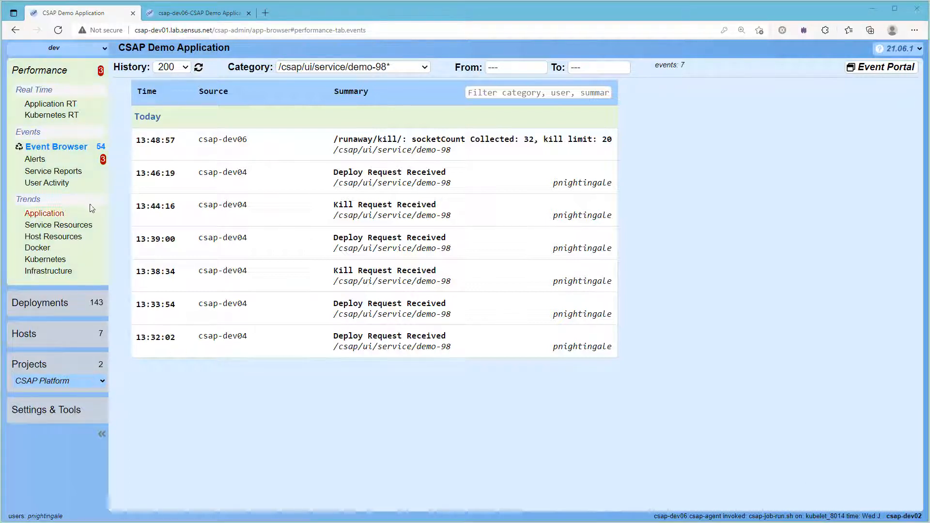
pyautogui.click(35, 303)
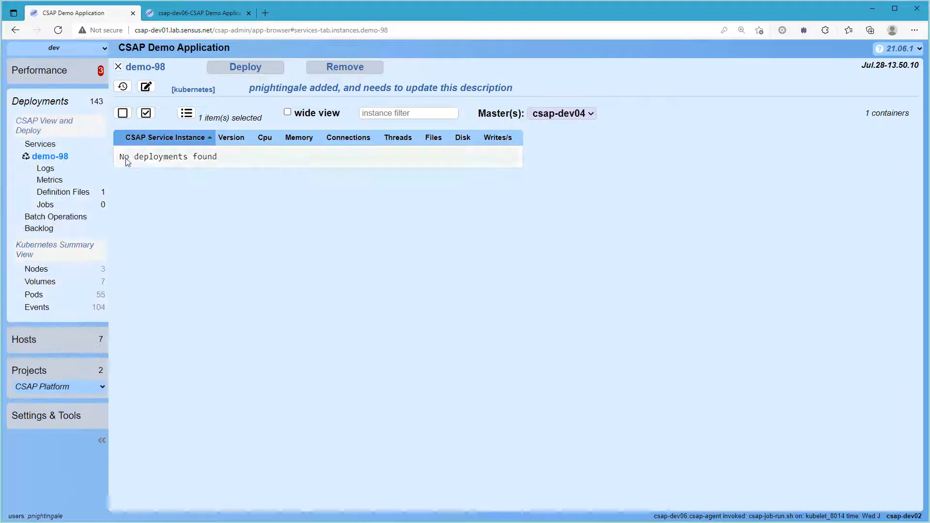
# Step: Set demo-98's open sockets alert threshold to 40 and update its service definition
pyautogui.click(148, 87)
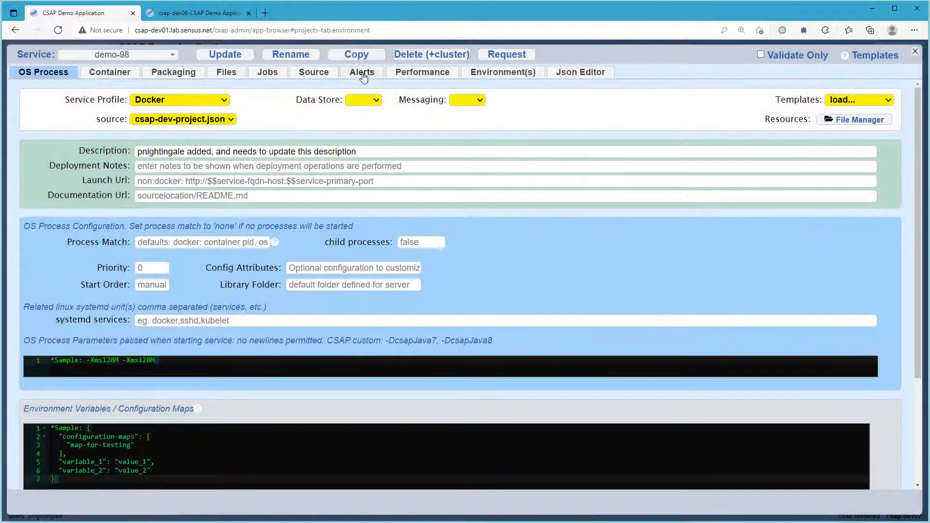
pyautogui.click(362, 74)
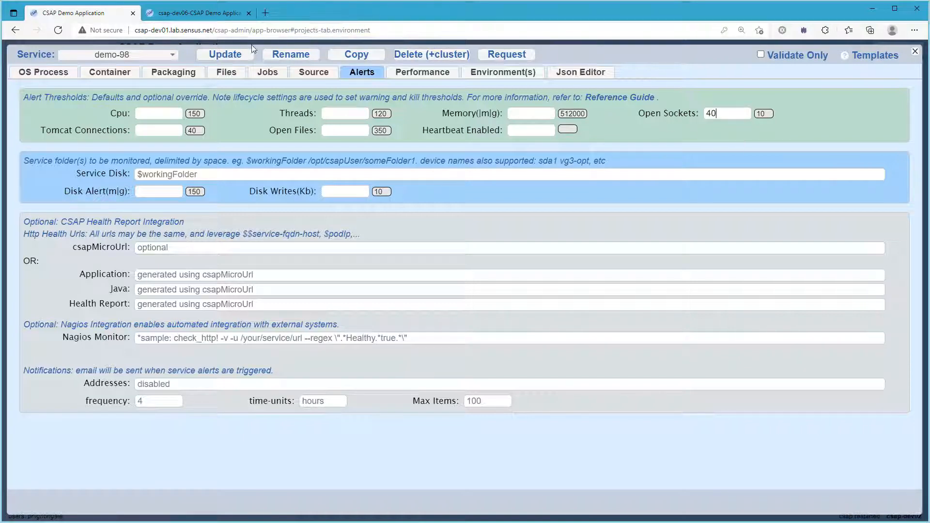
pyautogui.click(225, 54)
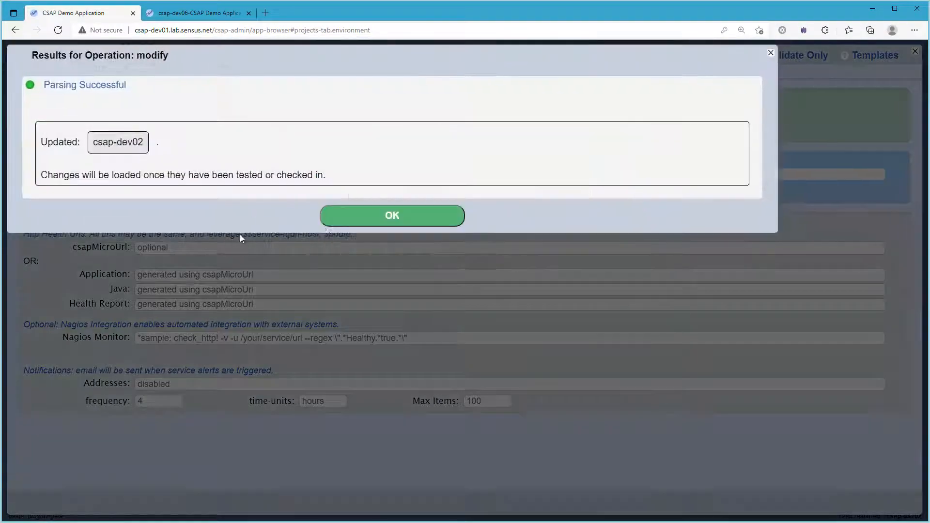
pyautogui.click(361, 215)
# Step: Activate the application definition containing the new demo-98 alert threshold with Test, applying it to the dev hosts
pyautogui.click(39, 210)
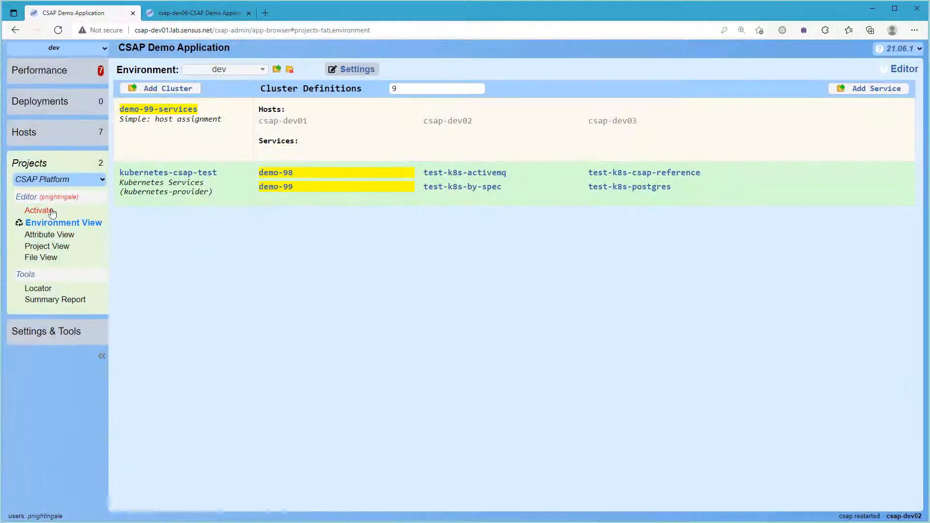
pyautogui.click(223, 100)
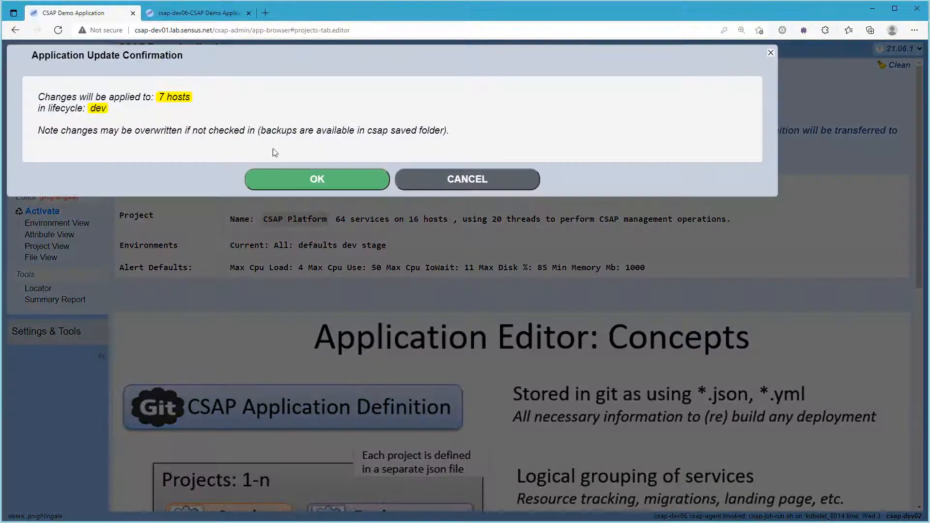
pyautogui.click(311, 179)
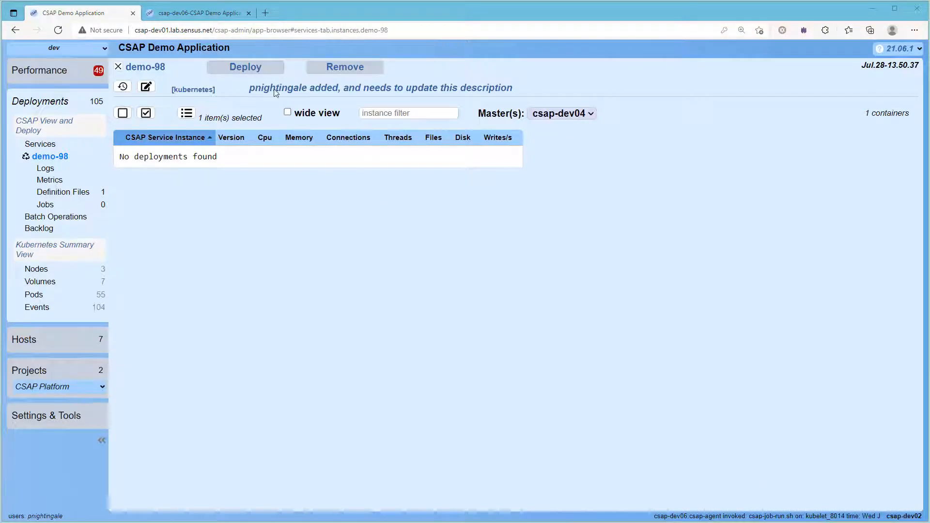
# Step: Deploy demo-98 through Kubernetes master csap-dev04 and open nginx-simple-service's web page from csap-dev06's OS Explorer
pyautogui.click(244, 69)
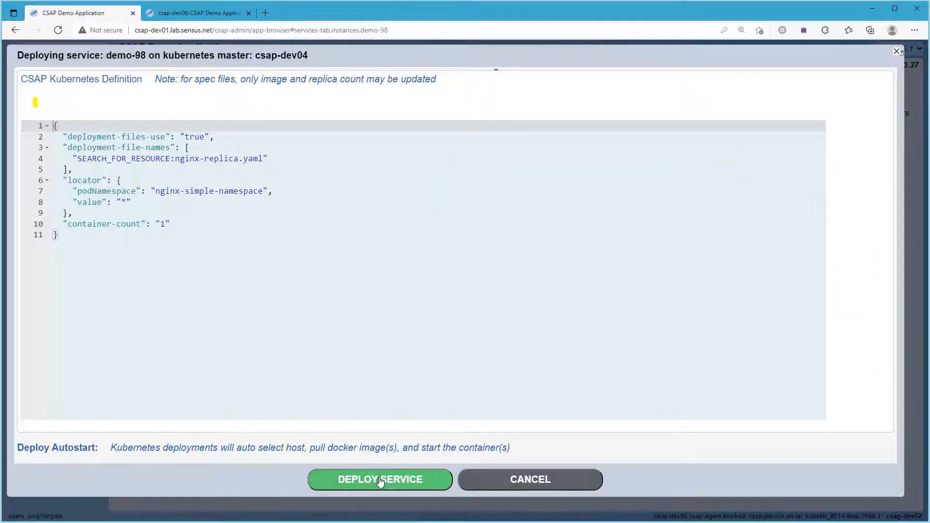
pyautogui.click(381, 478)
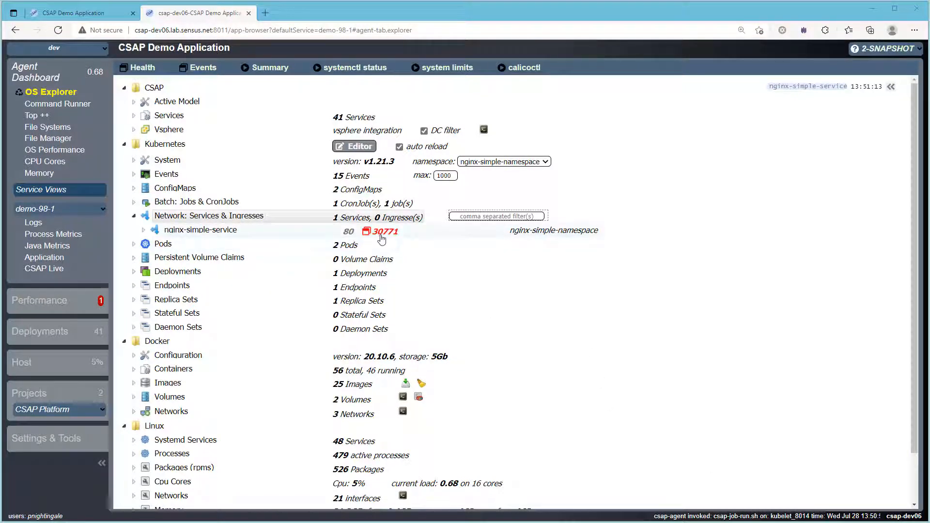
pyautogui.click(382, 235)
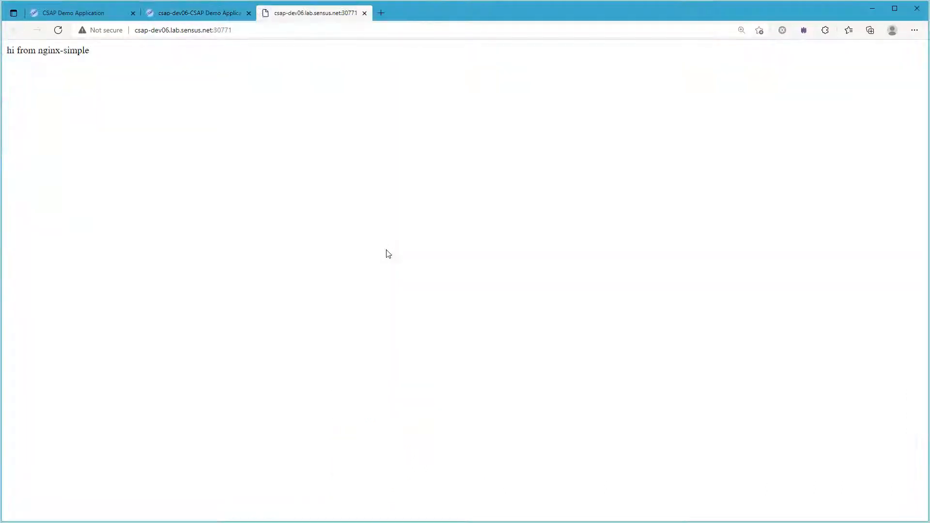
pyautogui.moveTo(95, 54); pyautogui.dragTo(4, 59)
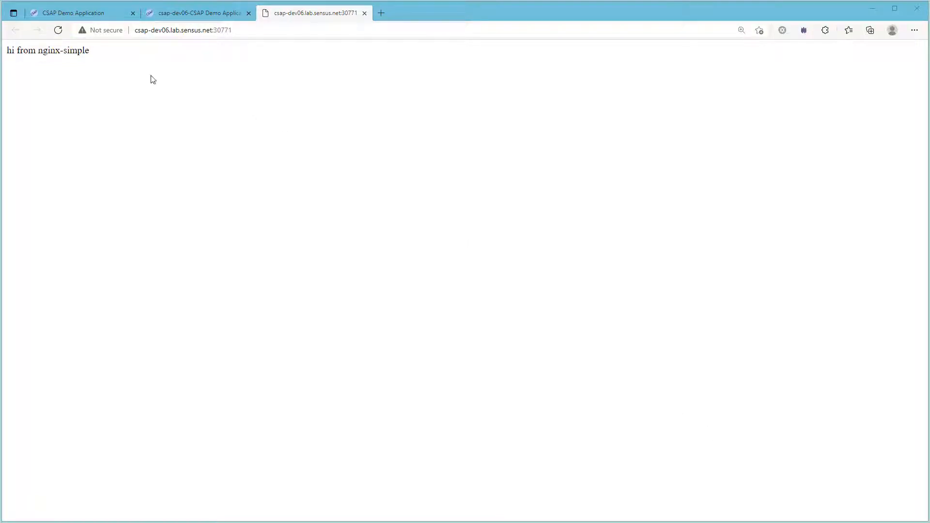
# Step: In demo-98's nginx-replica.yaml definition file, change the echoed index page text to 'hi from XXXXX' and save the file
pyautogui.click(78, 13)
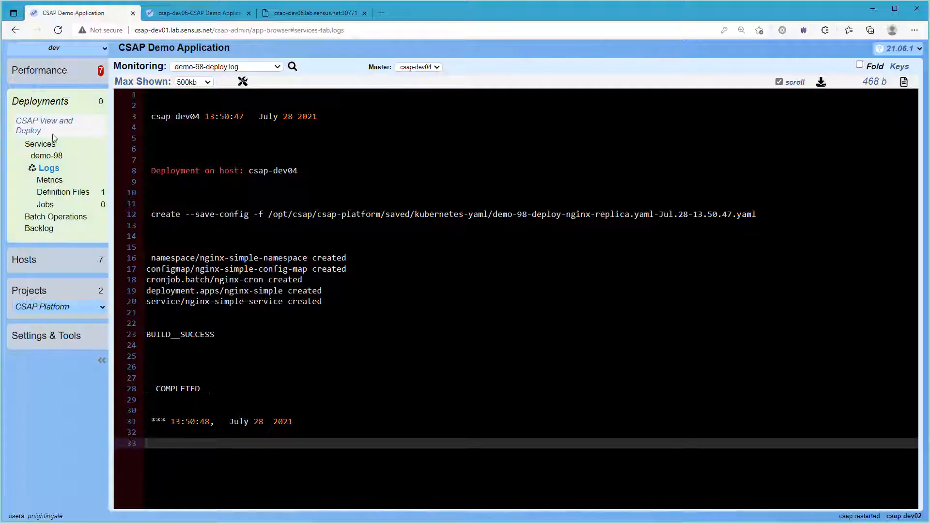
pyautogui.click(47, 155)
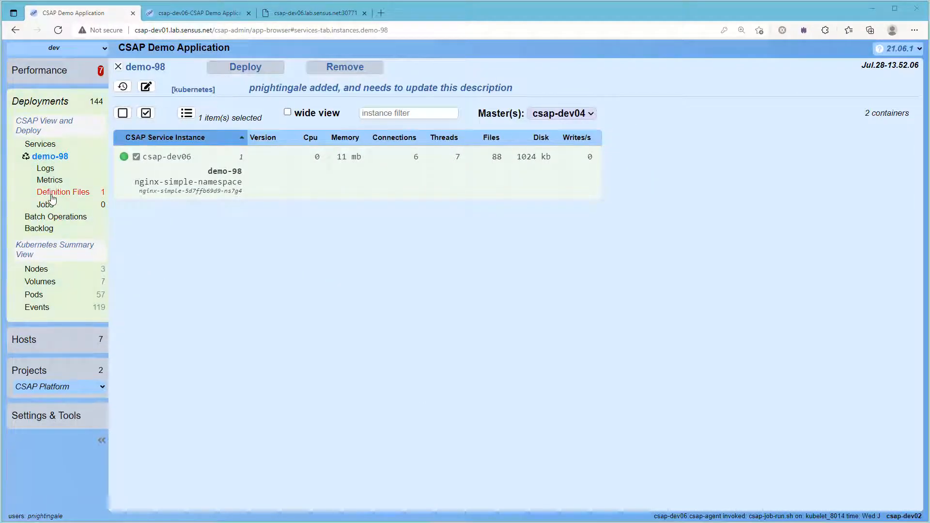
pyautogui.click(75, 193)
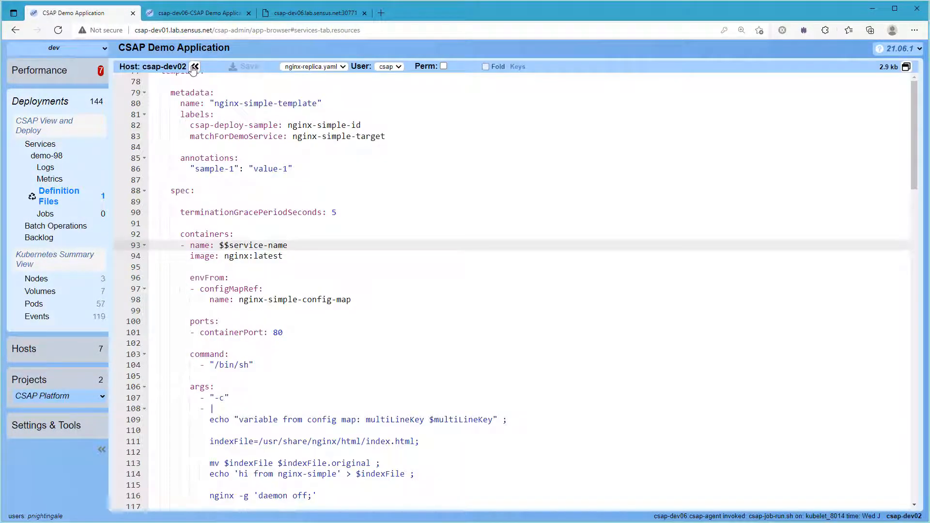
pyautogui.click(195, 67)
pyautogui.click(187, 124)
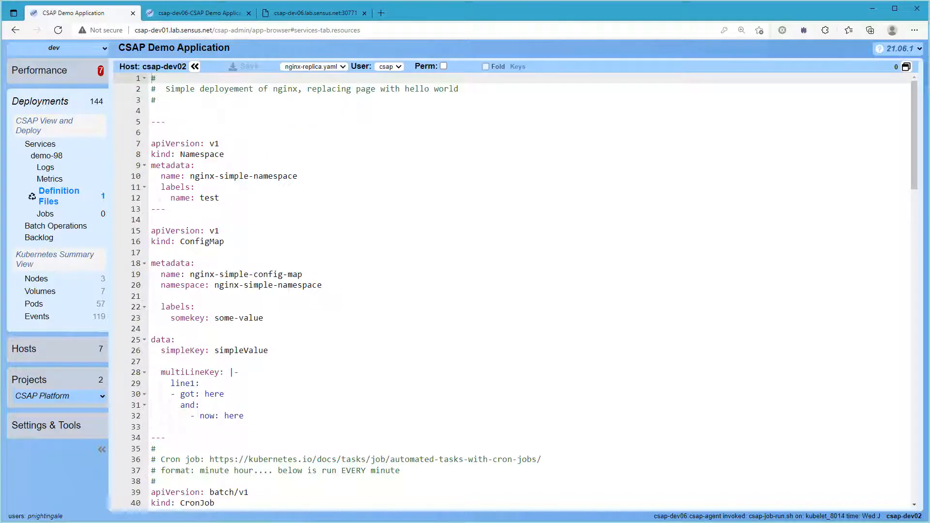
pyautogui.scroll(-20, 553, 452)
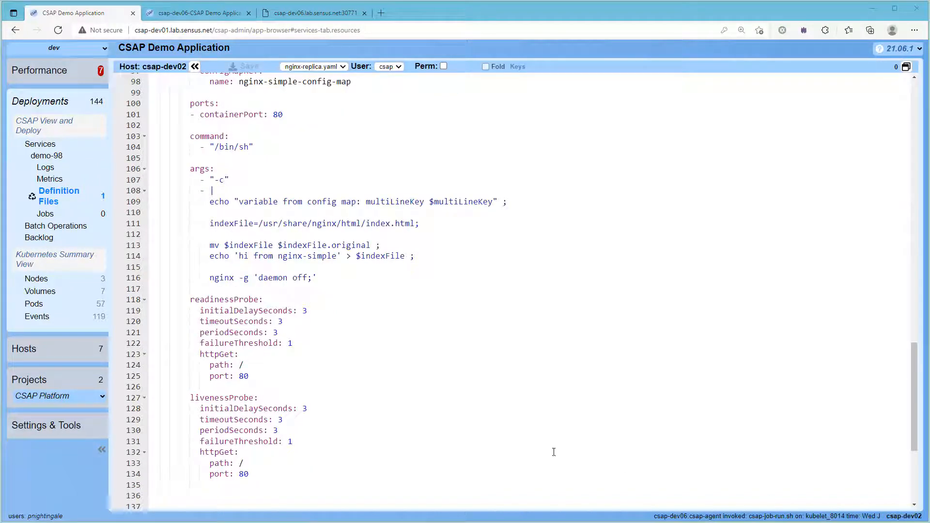
pyautogui.doubleClick(295, 259)
pyautogui.moveTo(297, 258); pyautogui.dragTo(316, 258)
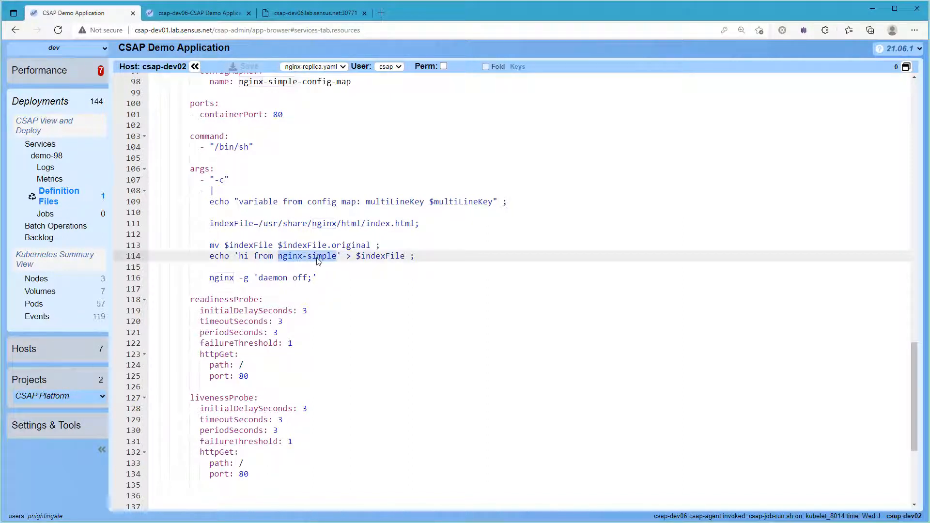
pyautogui.write('XXXXX')
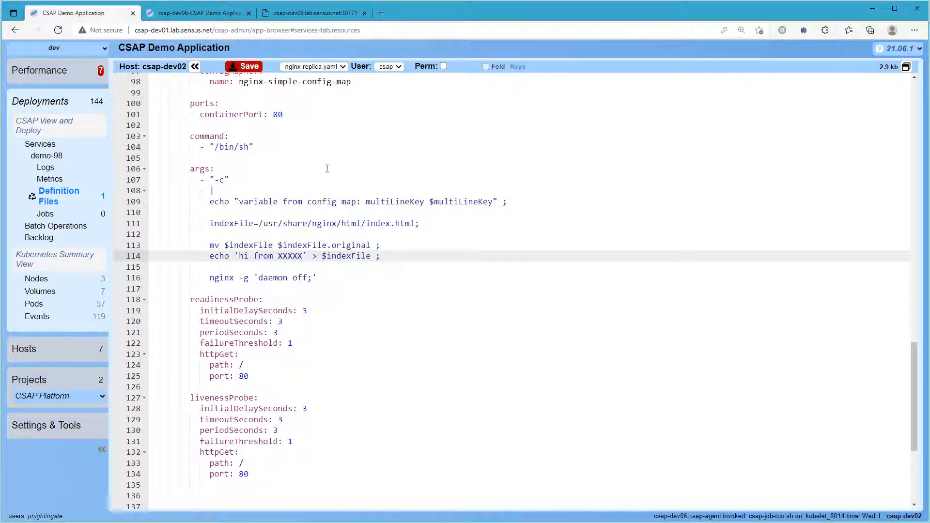
pyautogui.click(249, 66)
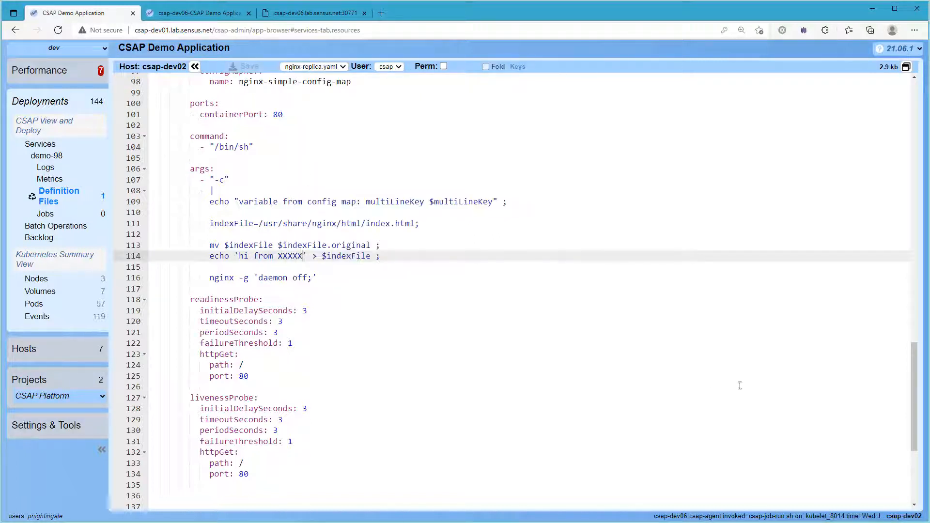
# Step: Apply the edited nginx-replica.yaml to the dev hosts by running Test on the project's application definition
pyautogui.click(30, 380)
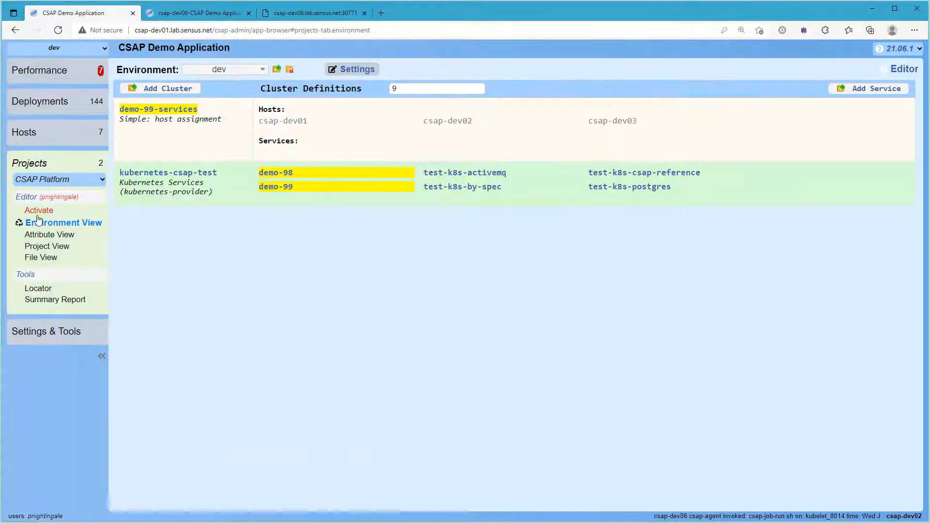
pyautogui.click(38, 210)
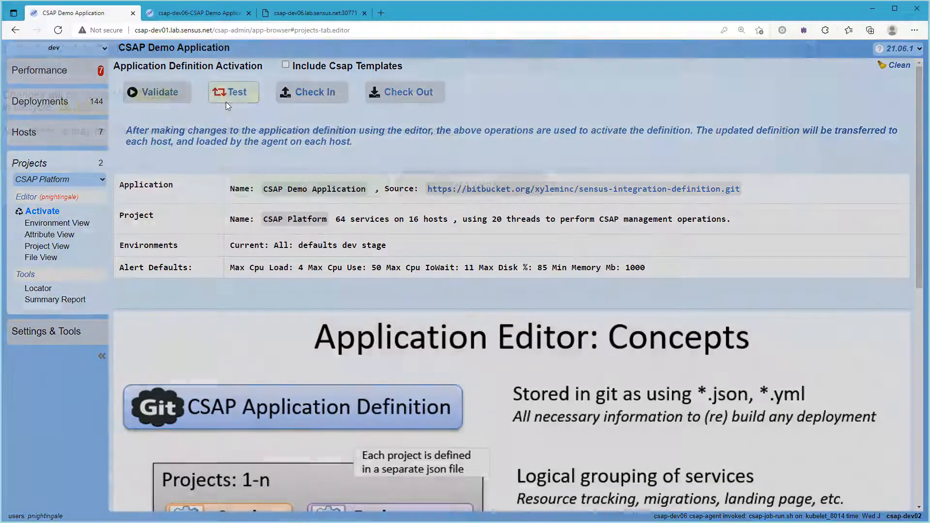
pyautogui.click(225, 102)
pyautogui.click(311, 177)
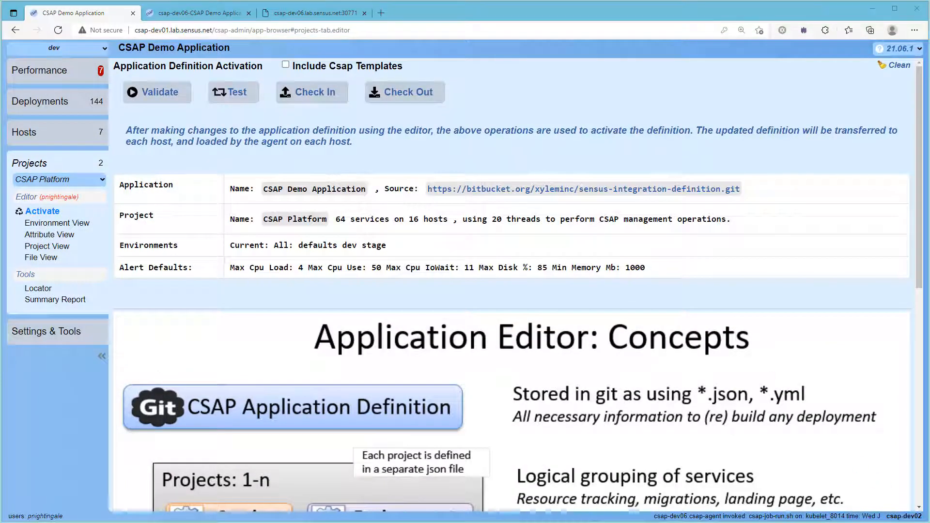
pyautogui.press('Escape')
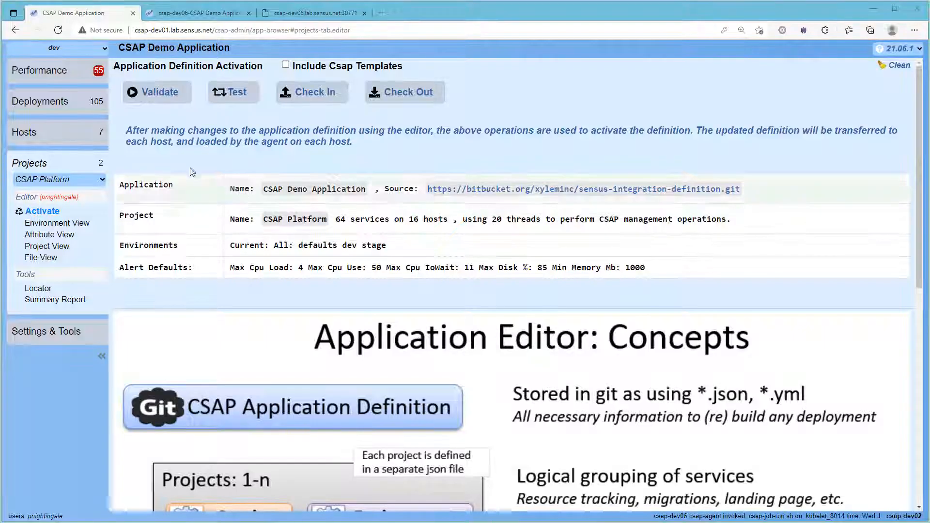
# Step: Remove demo-98 by deleting its Kubernetes resources on master csap-dev04, without the clean option
pyautogui.click(46, 109)
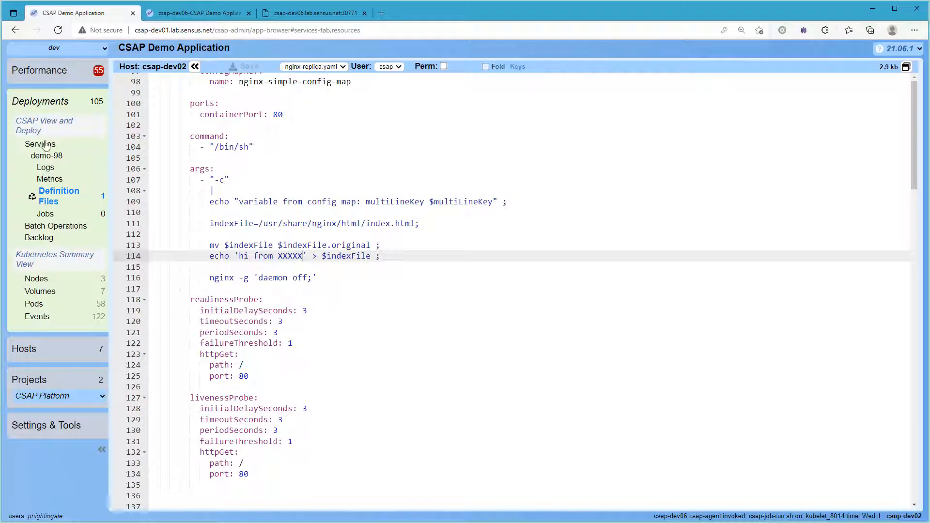
pyautogui.click(46, 157)
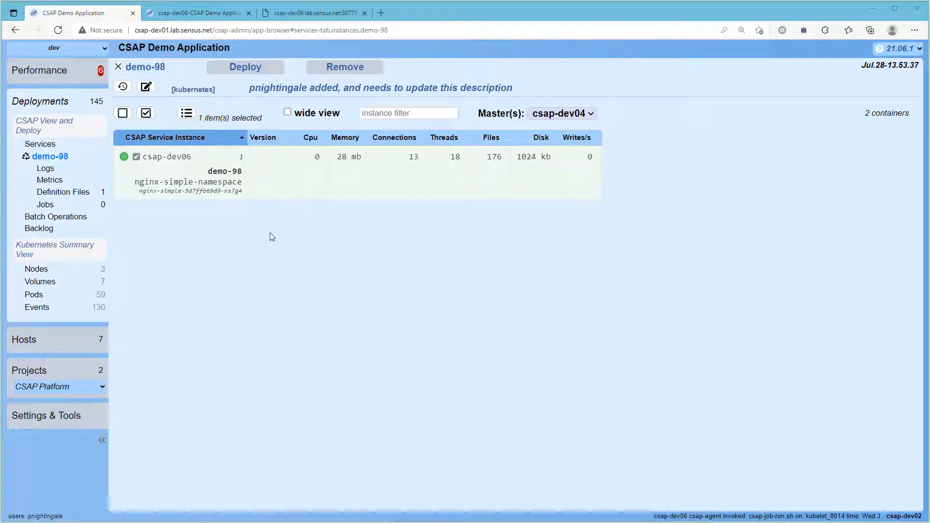
pyautogui.click(347, 75)
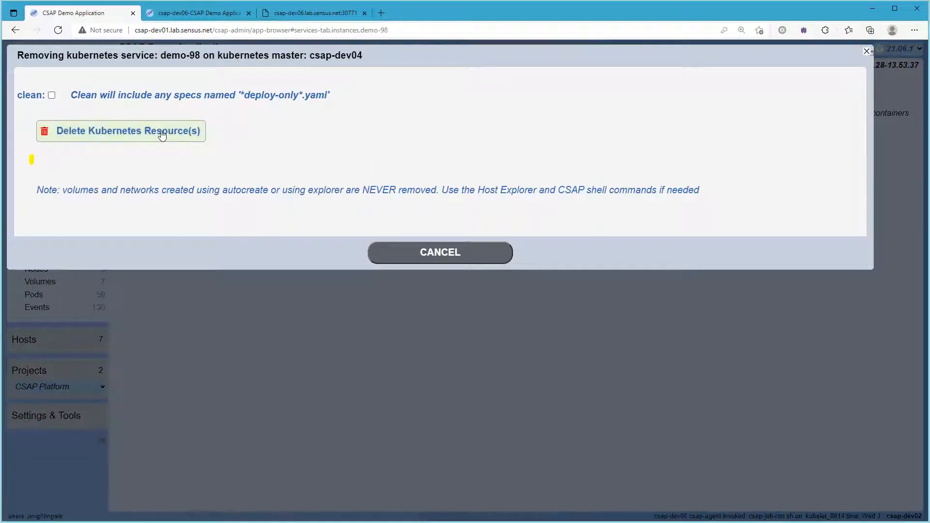
pyautogui.click(162, 135)
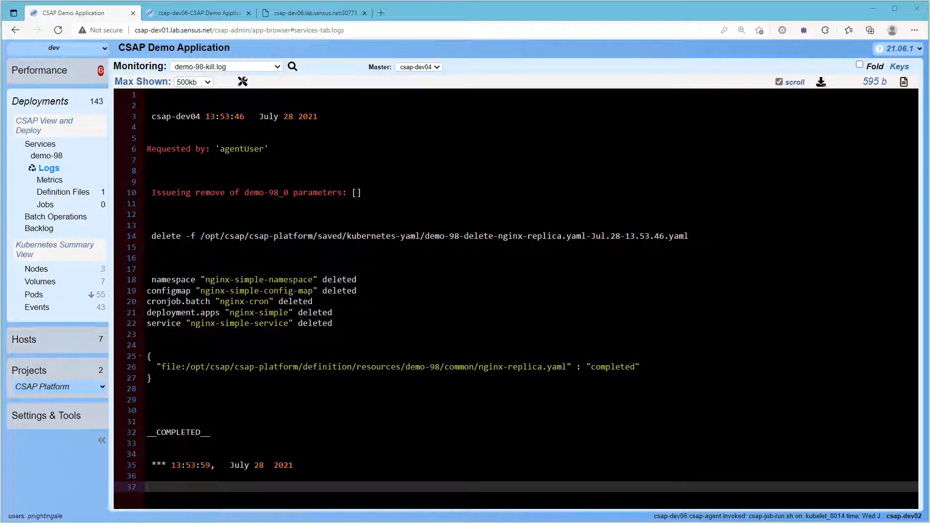
# Step: Redeploy demo-98 and check the greeting text on nginx-simple-service's web page, opened from csap-dev06's OS Explorer
pyautogui.click(43, 156)
pyautogui.click(244, 68)
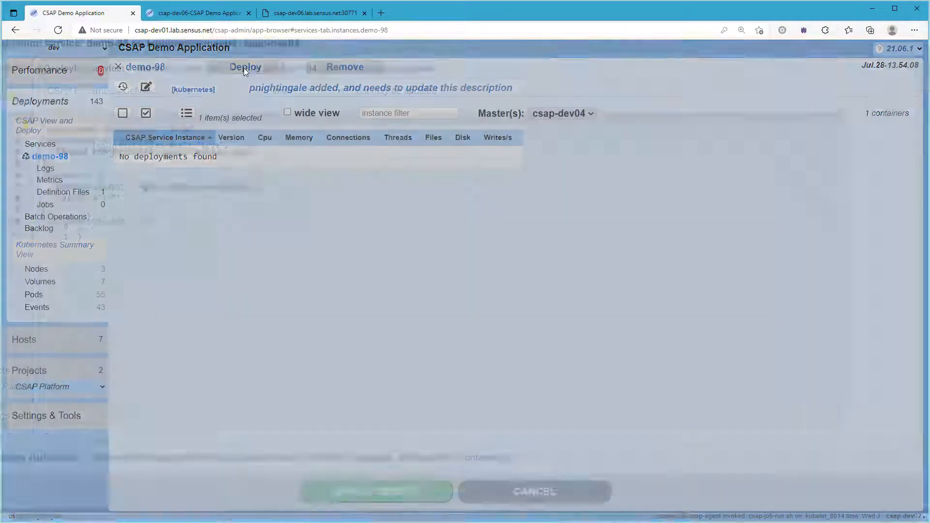
pyautogui.click(361, 474)
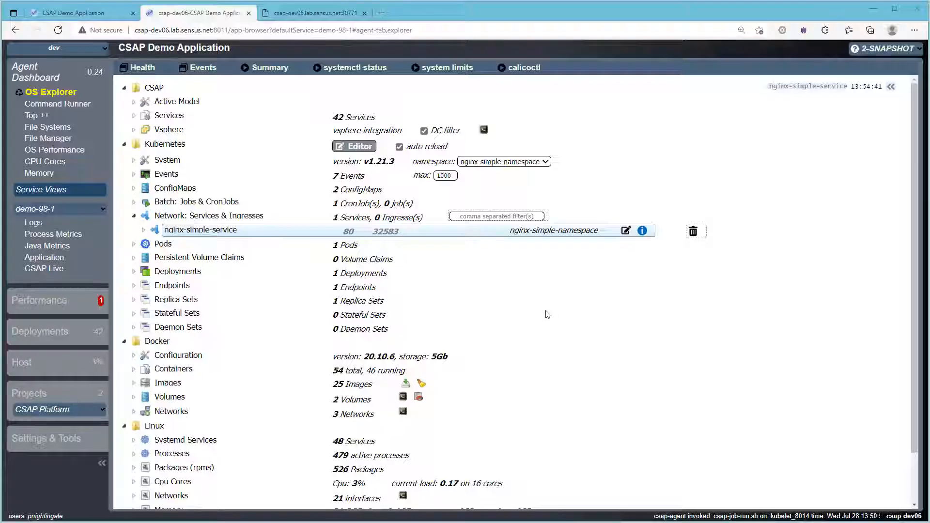
pyautogui.click(388, 233)
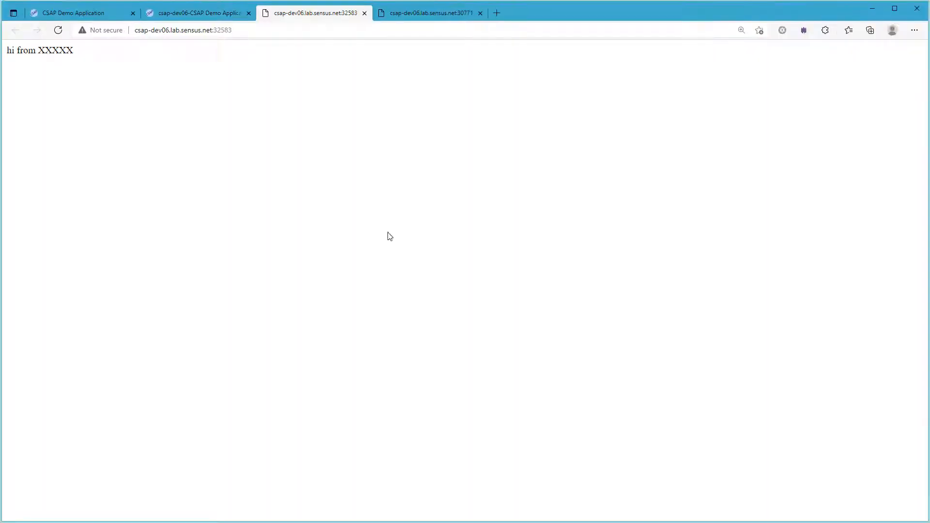
pyautogui.doubleClick(60, 52)
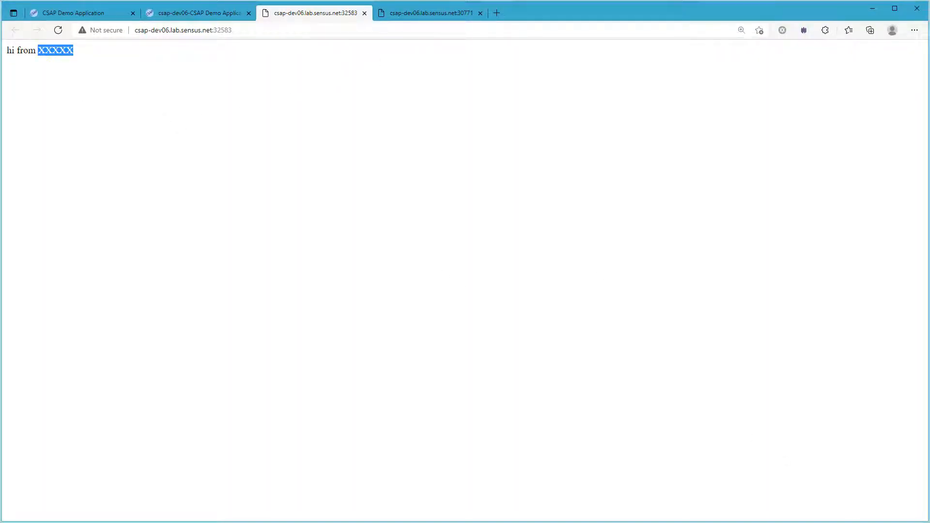